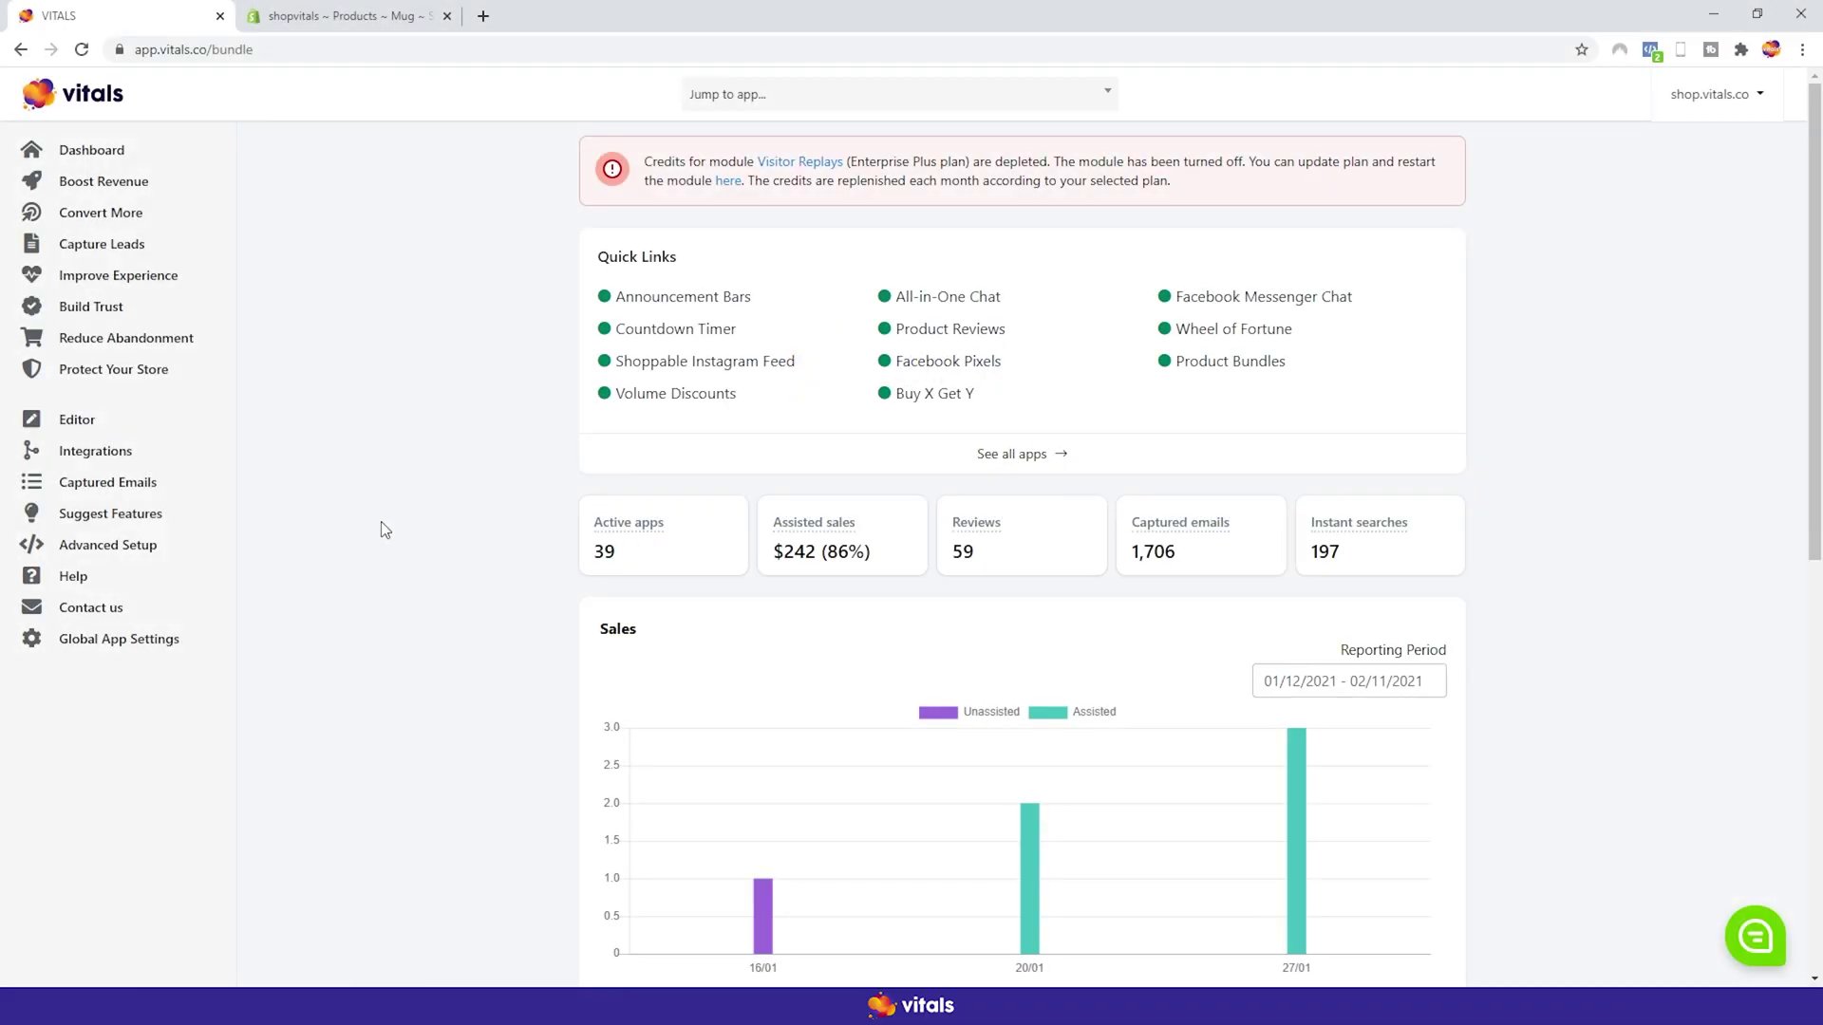
- Expand Boost Revenue in the Vitals sidebar to list Upsell Builder, Product Bundles and other apps
left_click(112, 183)
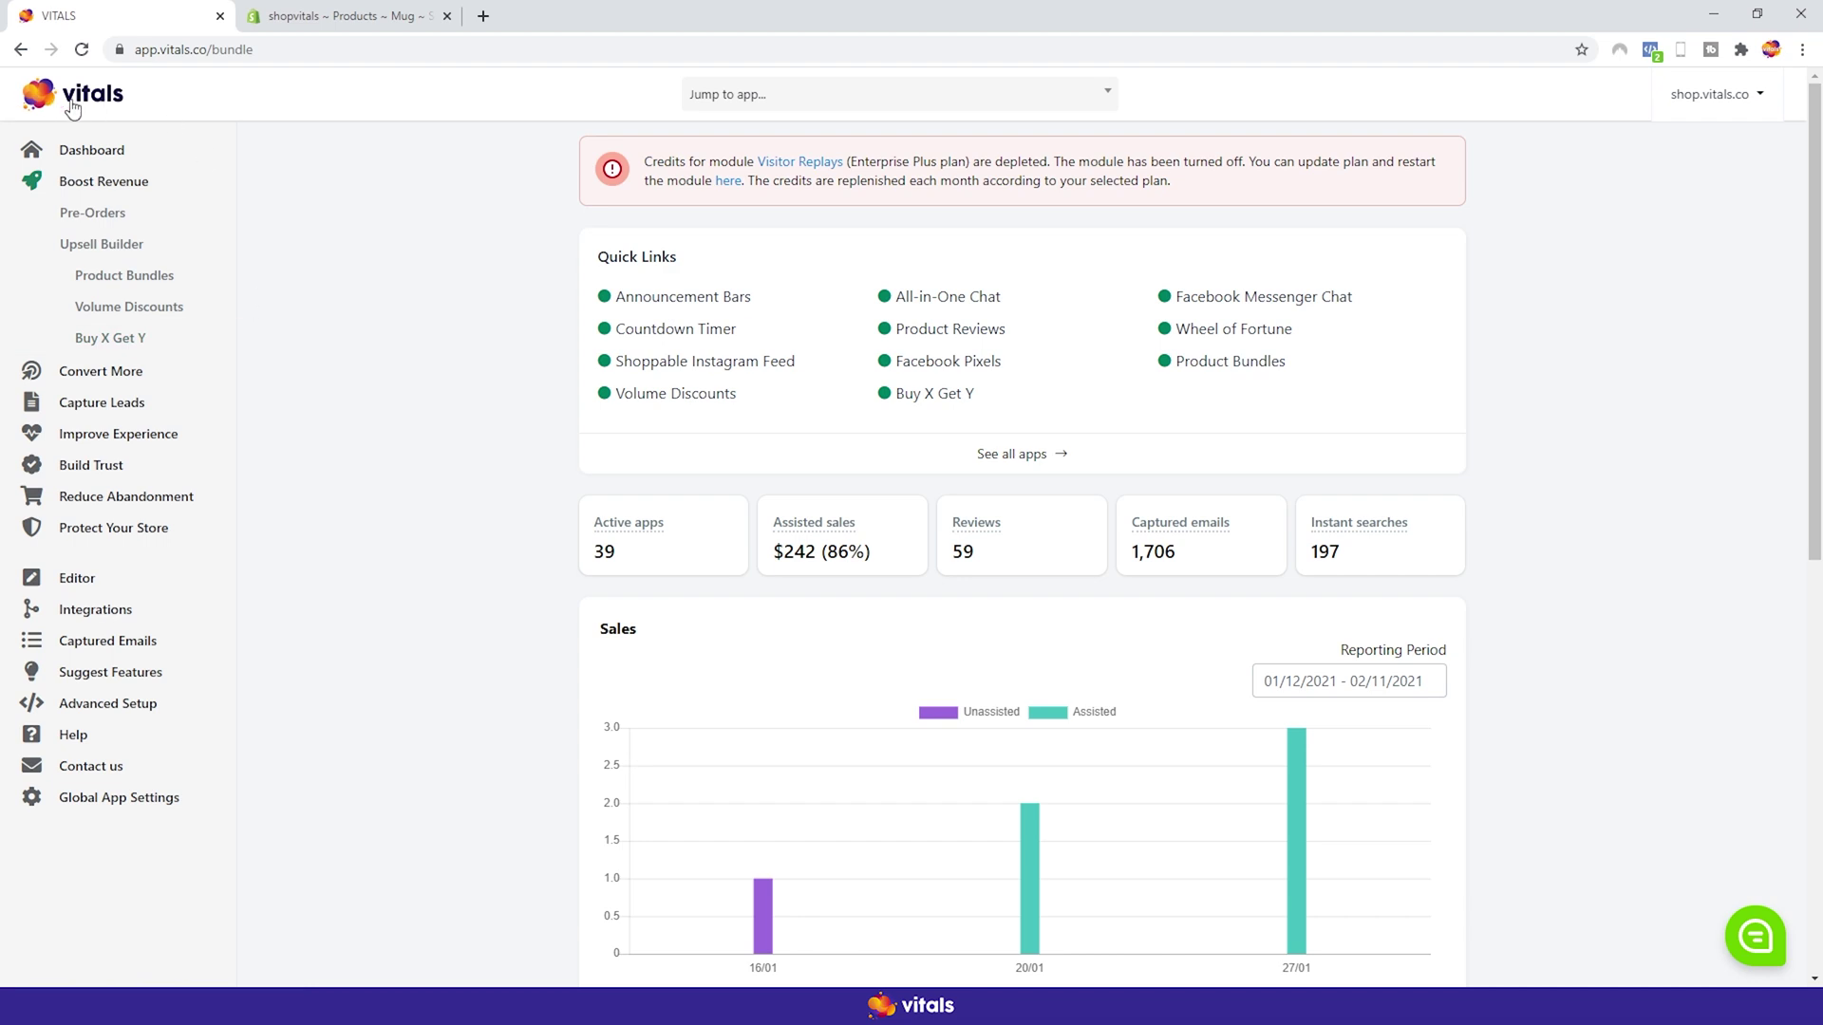
- Open Upsell Builder, review General Settings and Excluded products unchanged, and return to the offers list
left_click(142, 247)
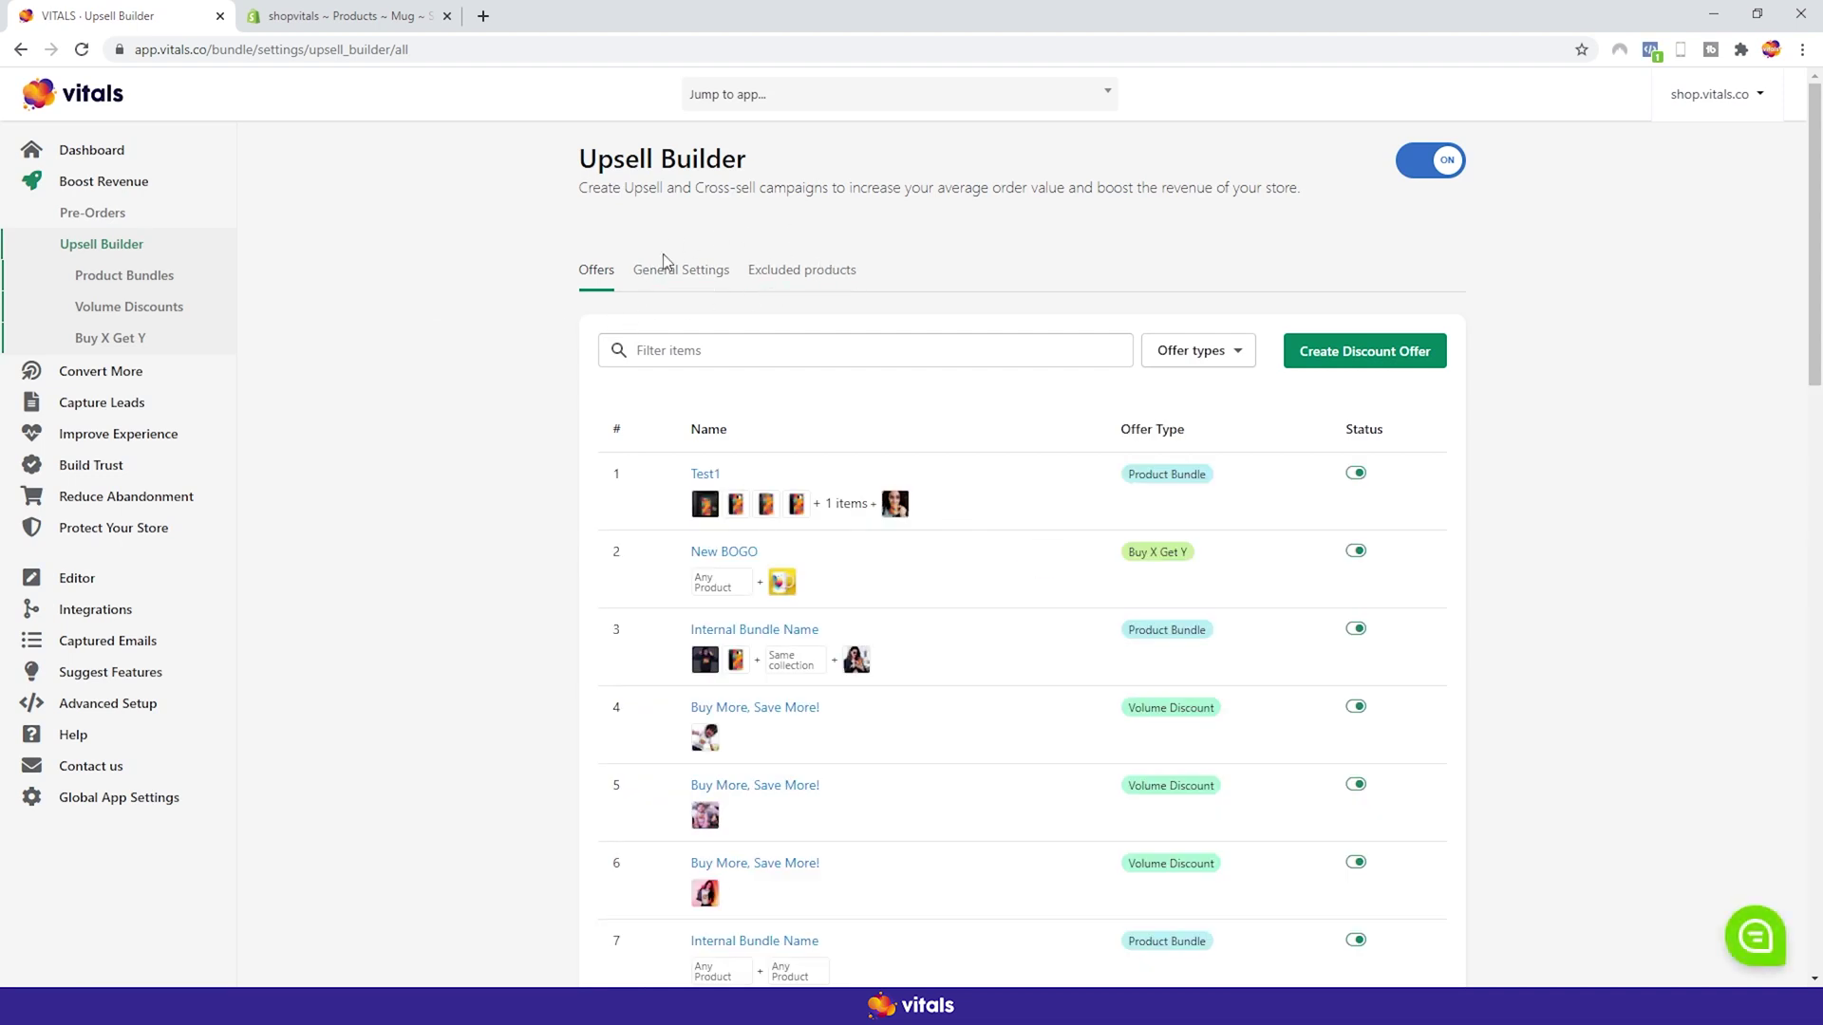
left_click(682, 274)
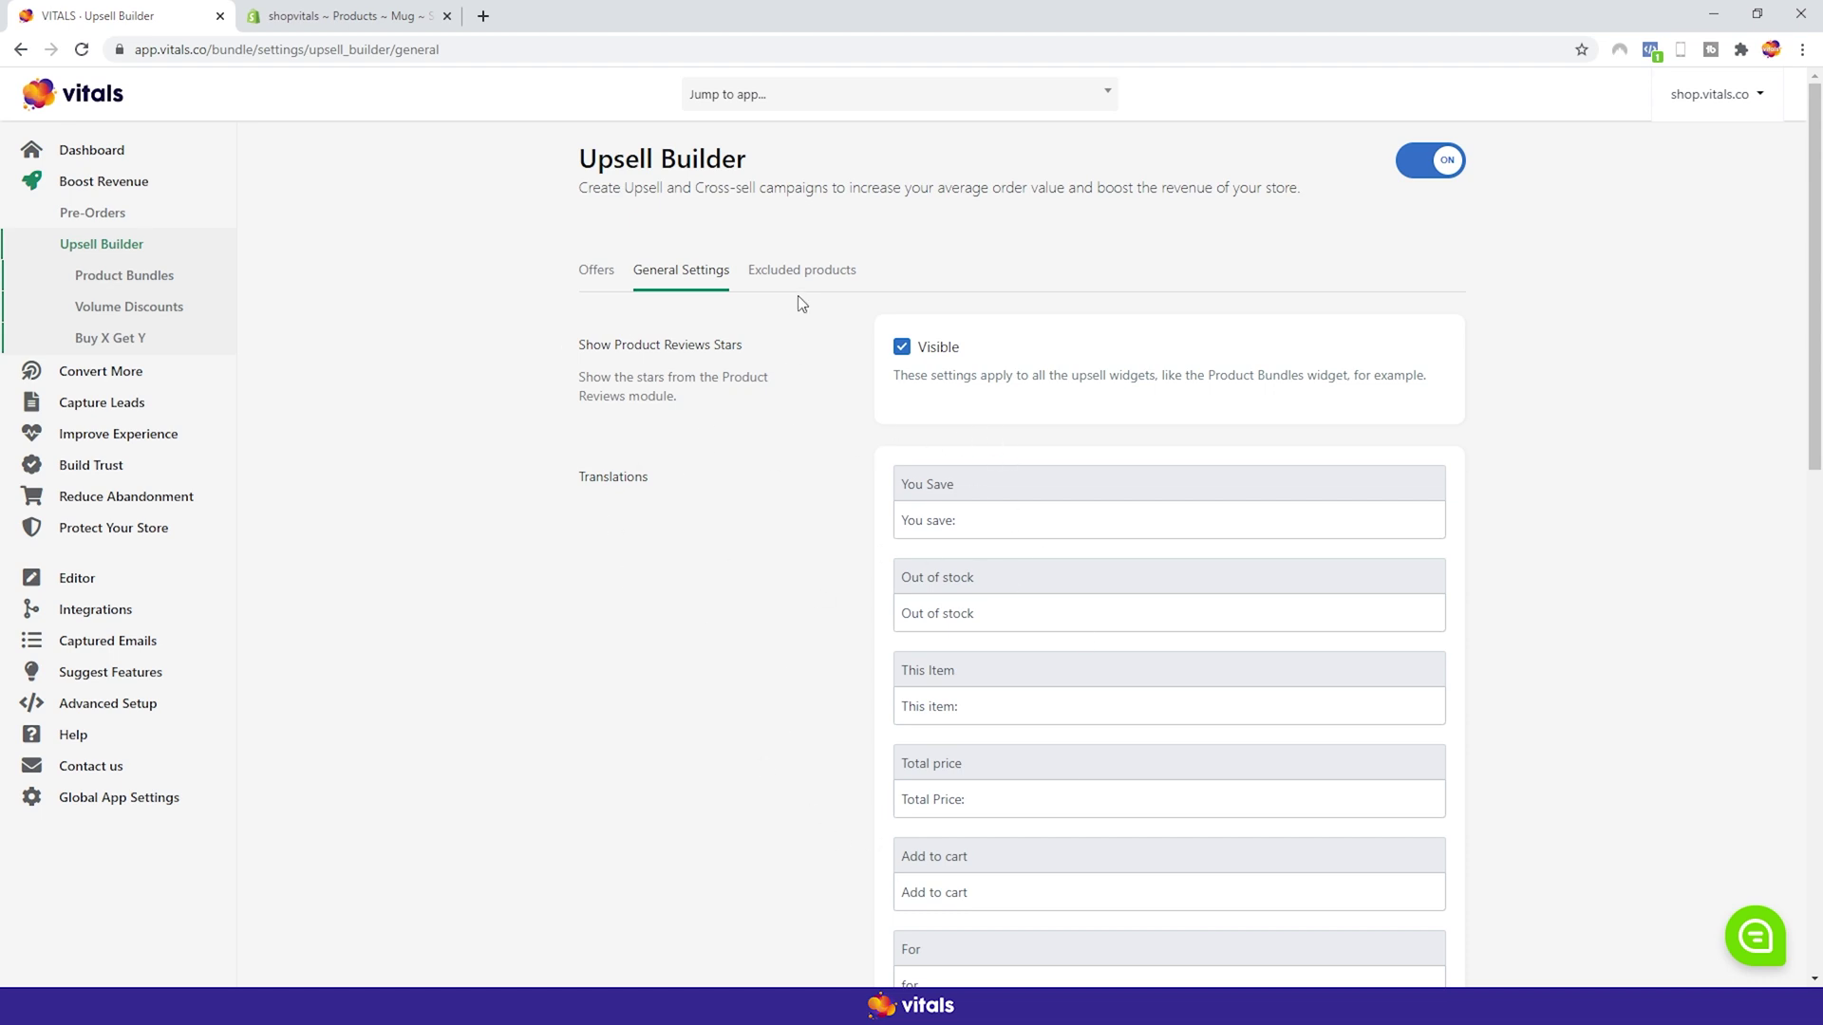
left_click(808, 272)
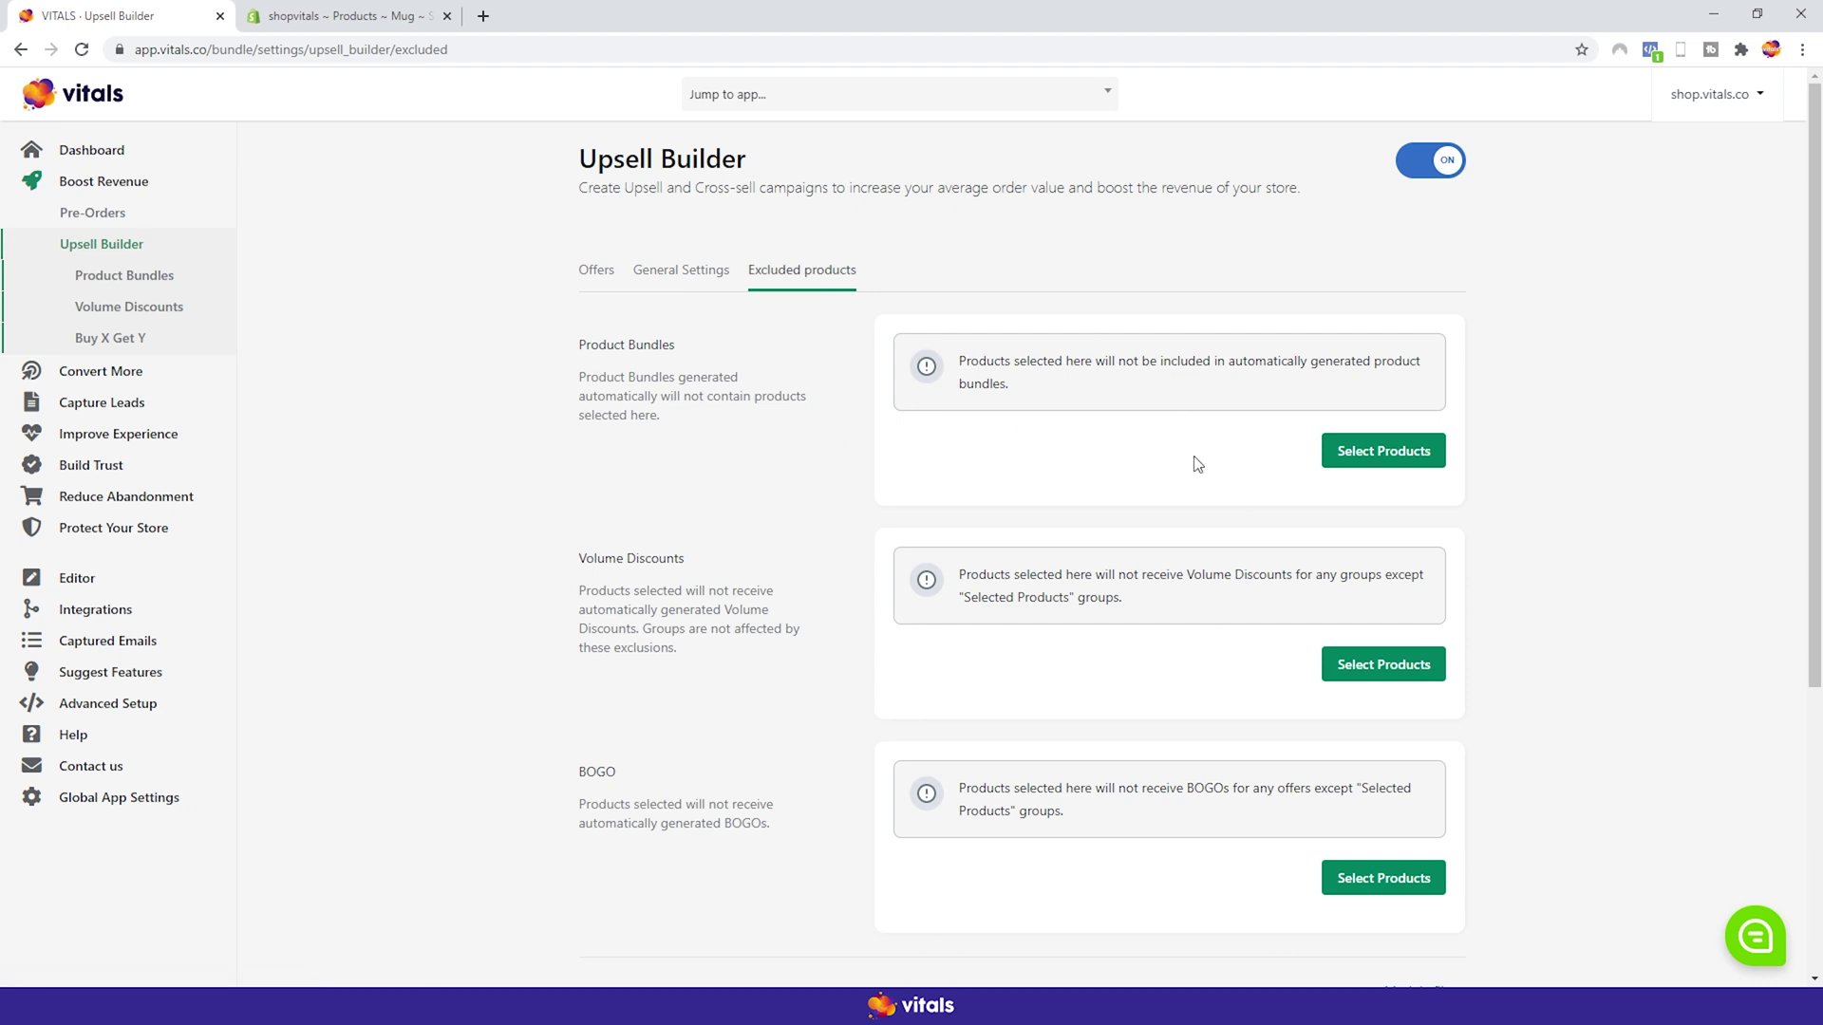
left_click(1383, 450)
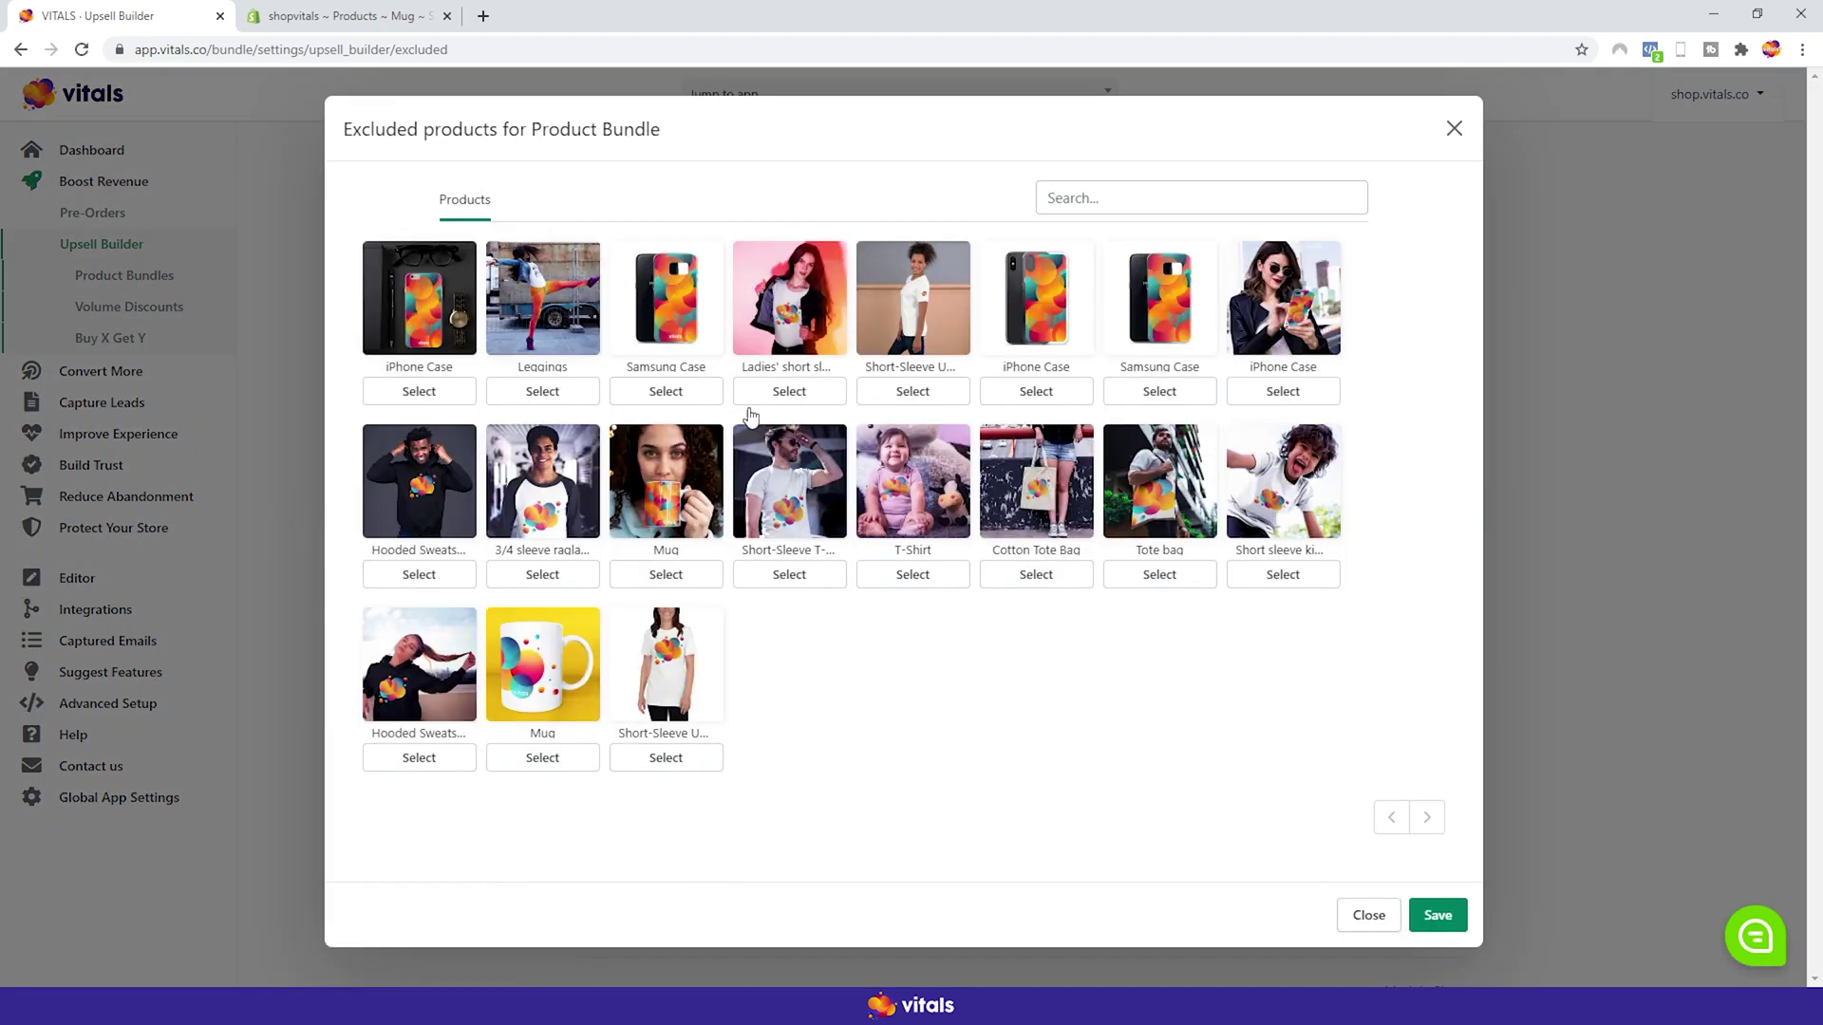
left_click(1370, 916)
left_click(593, 273)
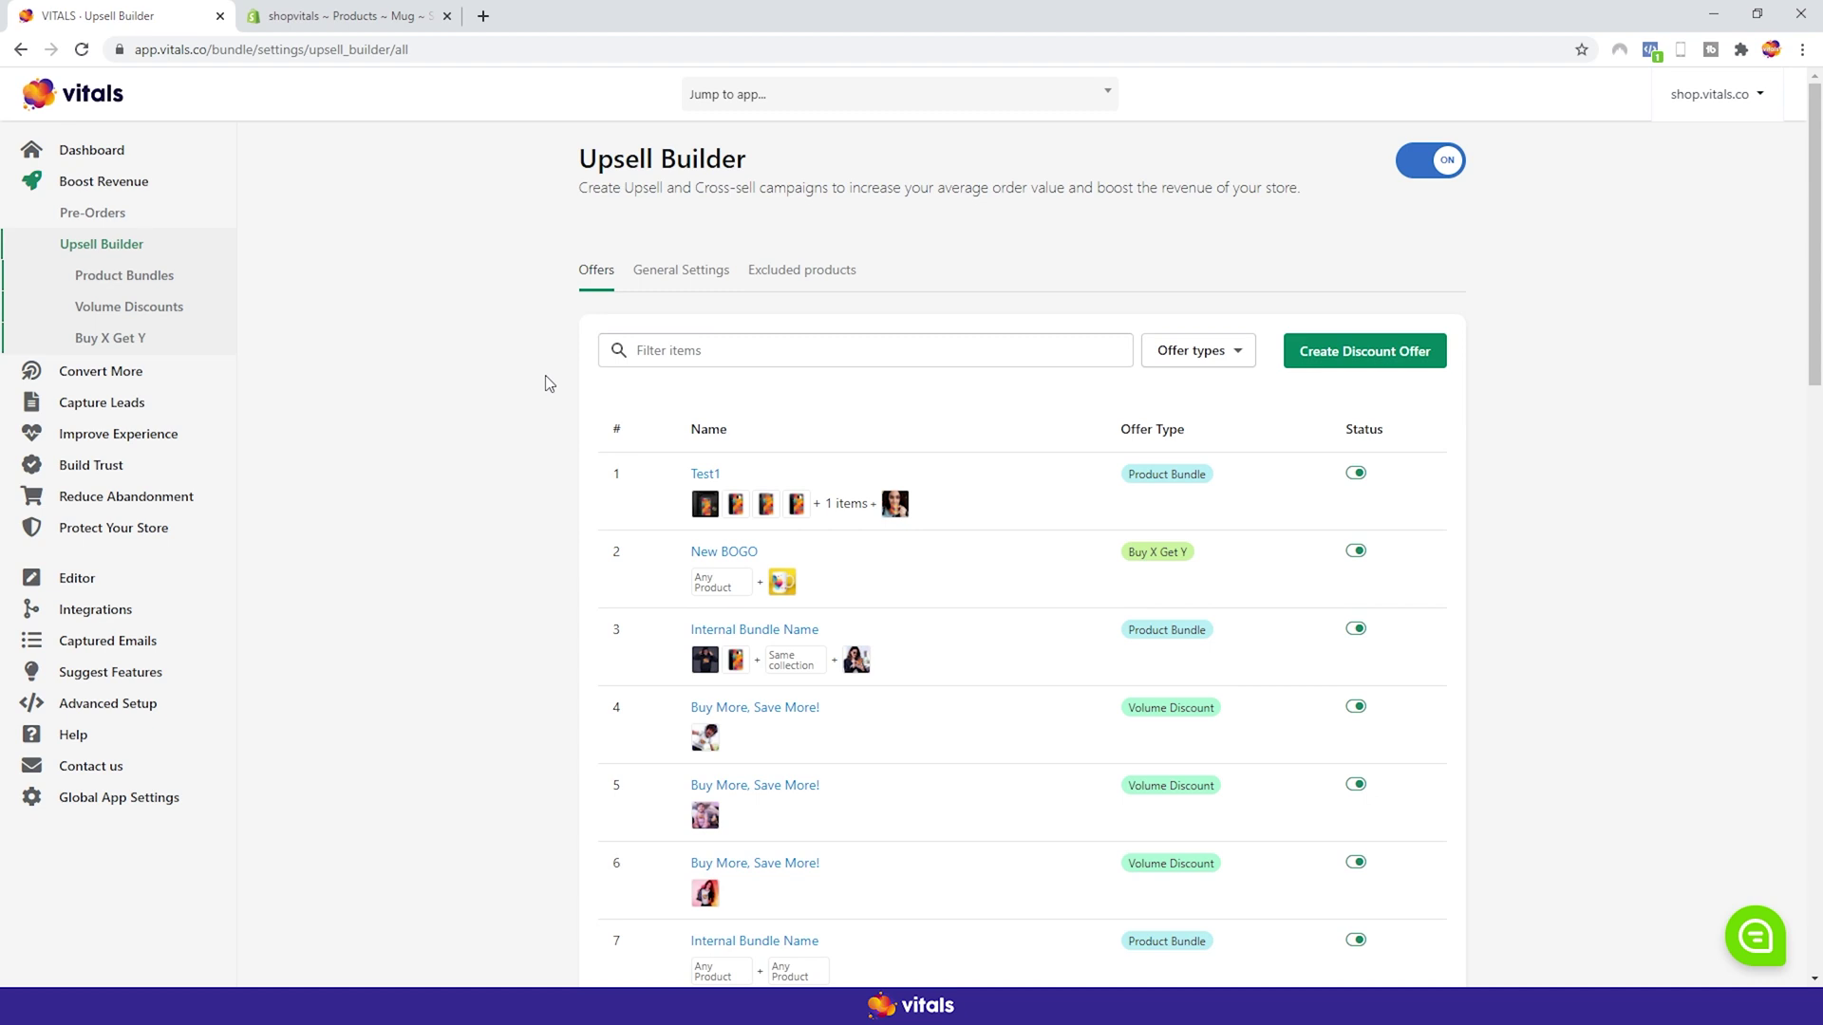
scroll(547, 369, "down", 12)
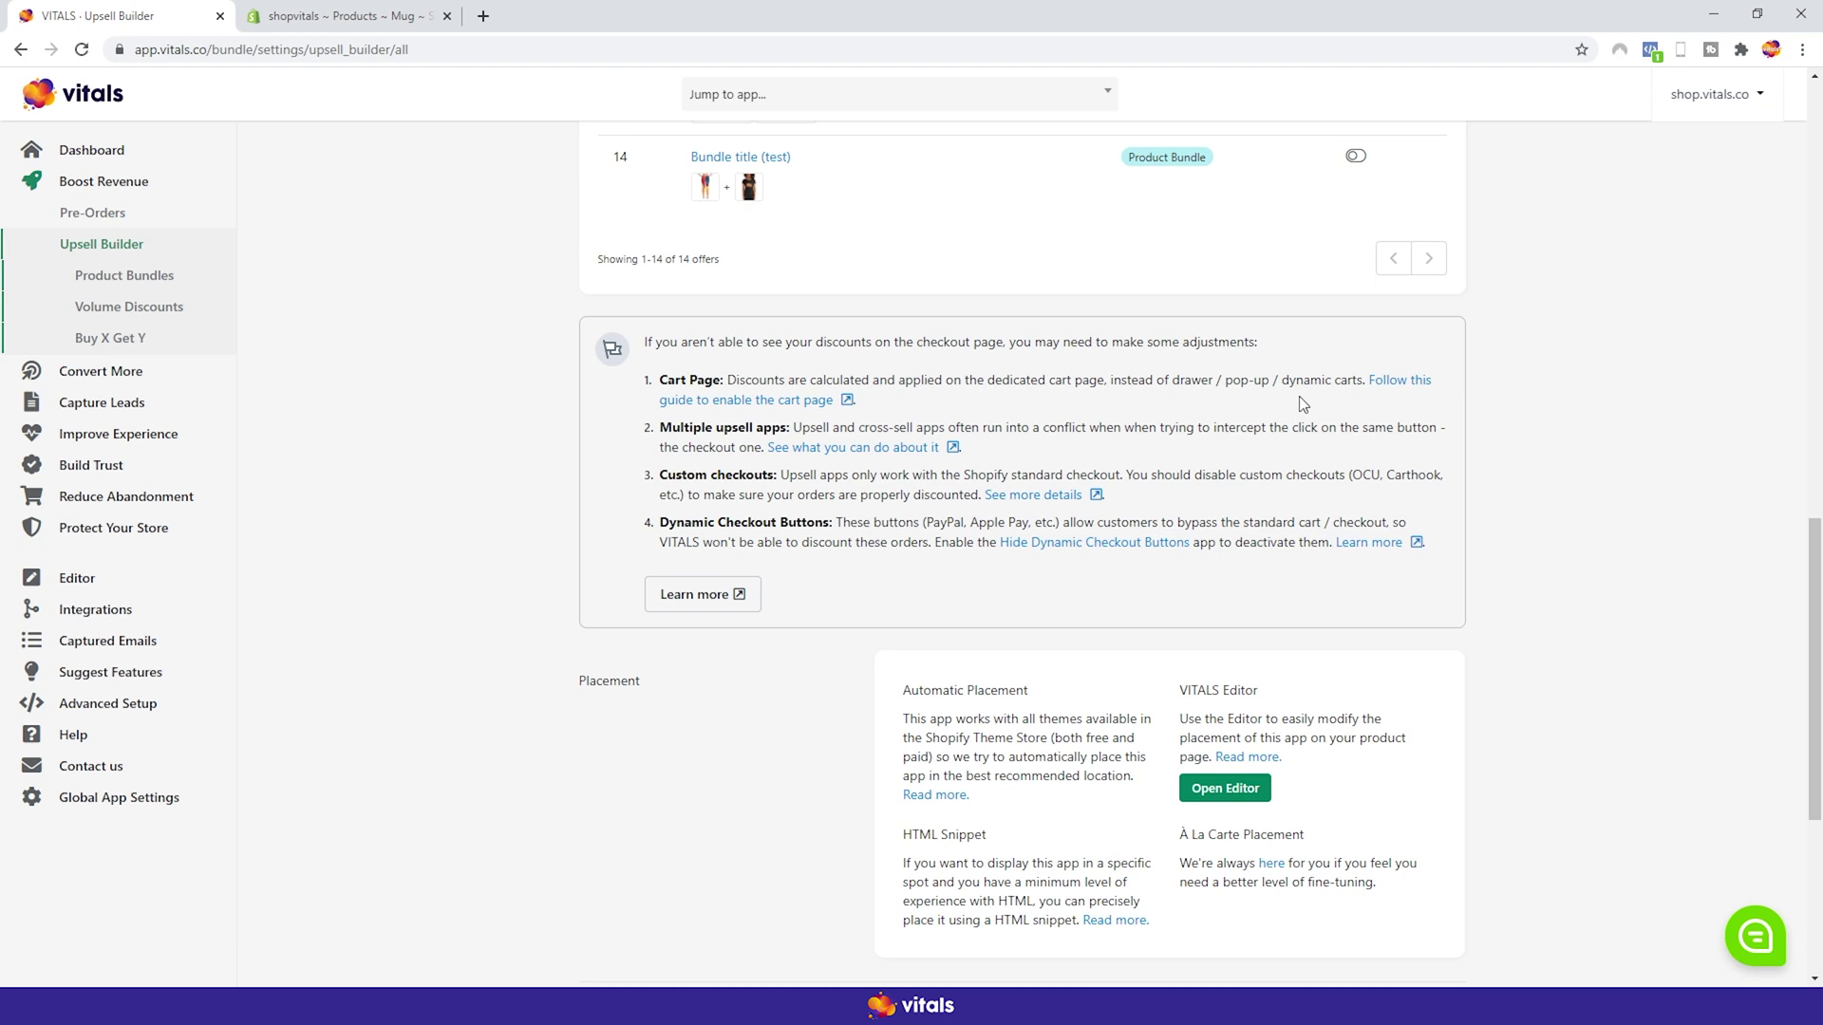
- Open the 'Follow this guide to enable the cart page' link from the checkout tips box
left_click(1400, 384)
- Read the Cart Drawer / Pop-up Cart article, then go back to the Vitals Upsell Builder tab
scroll(926, 437, "down", 15)
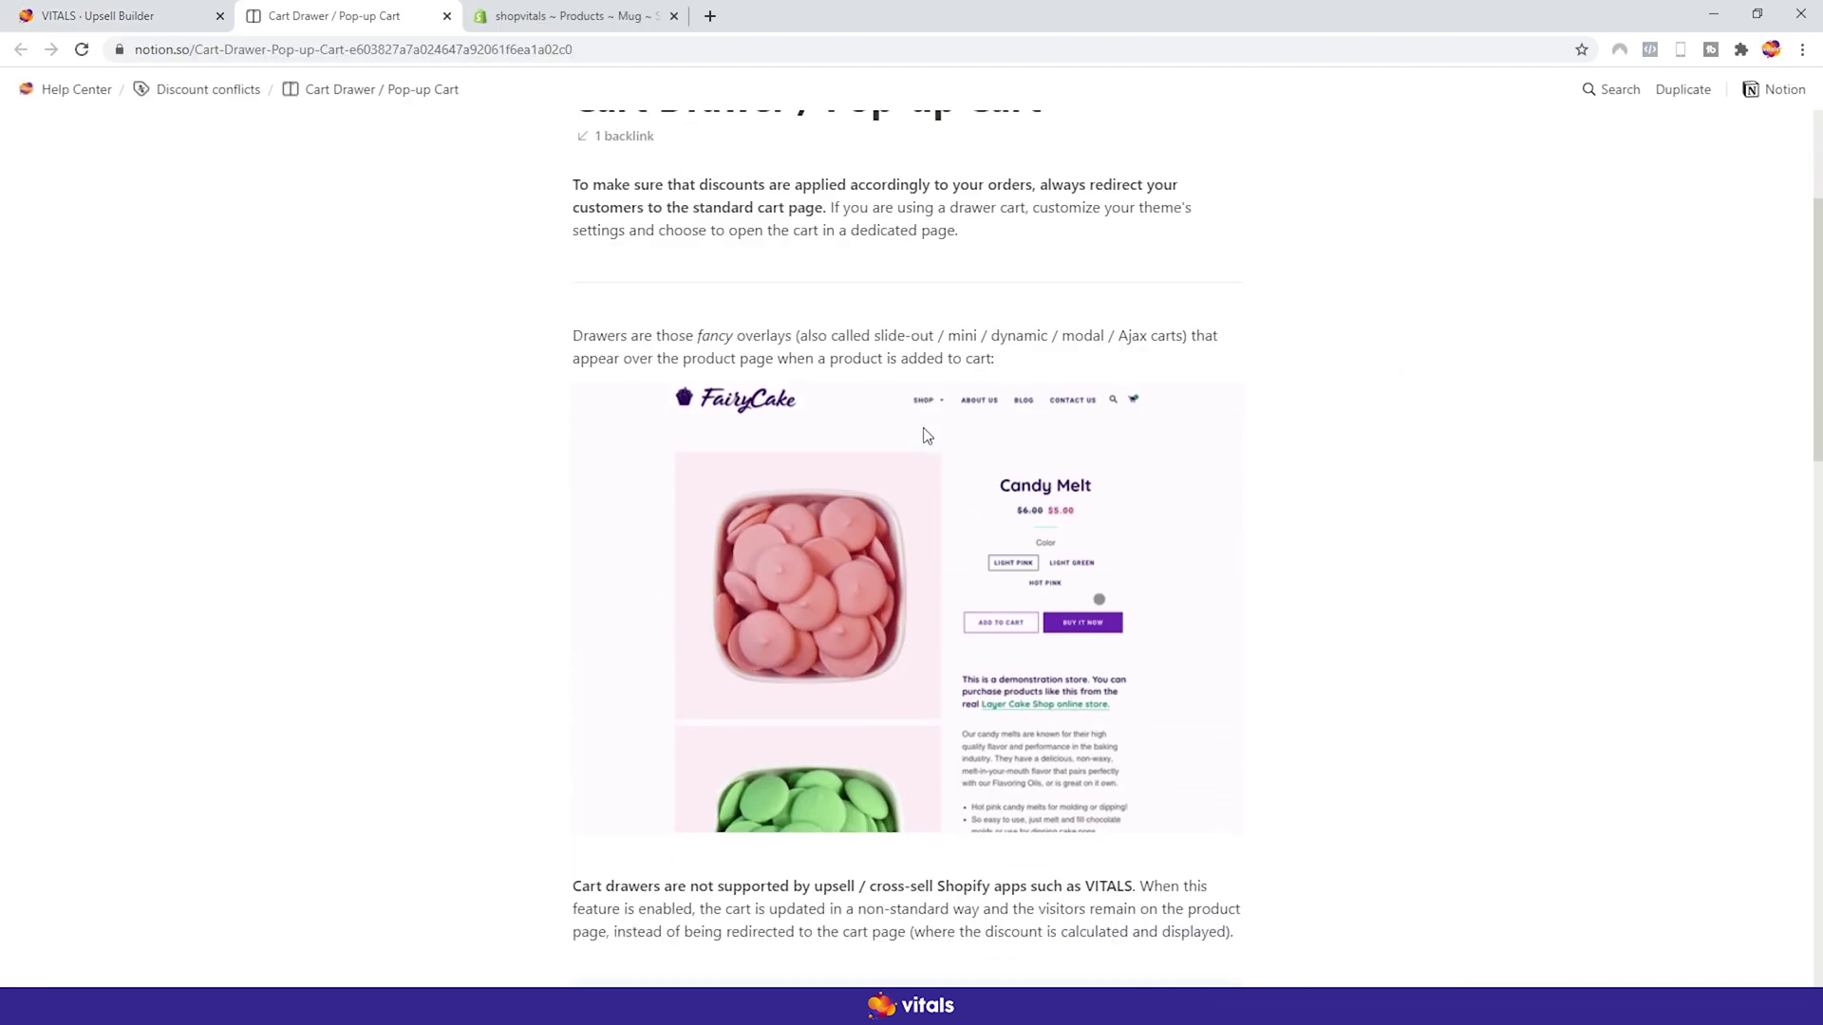
left_click(185, 17)
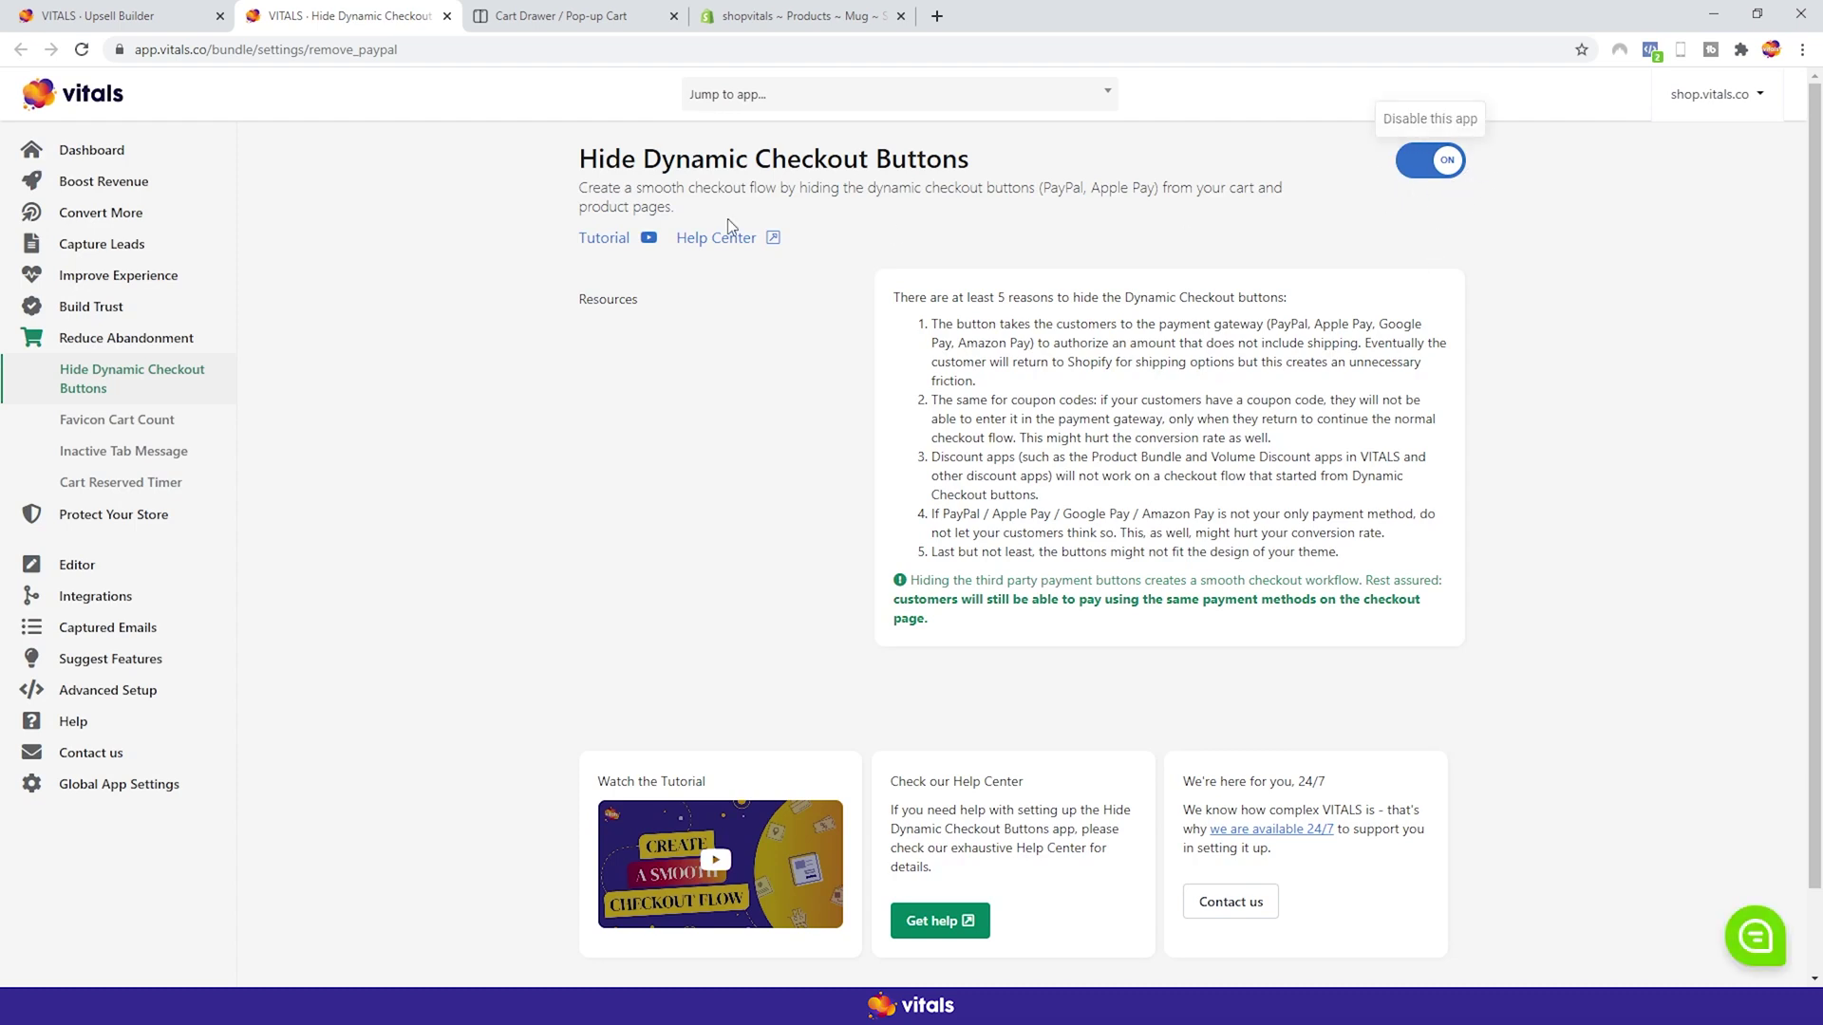
- Close the Hide Dynamic Checkout Buttons tab and filter Upsell Builder to Product Bundle offers
left_click(447, 15)
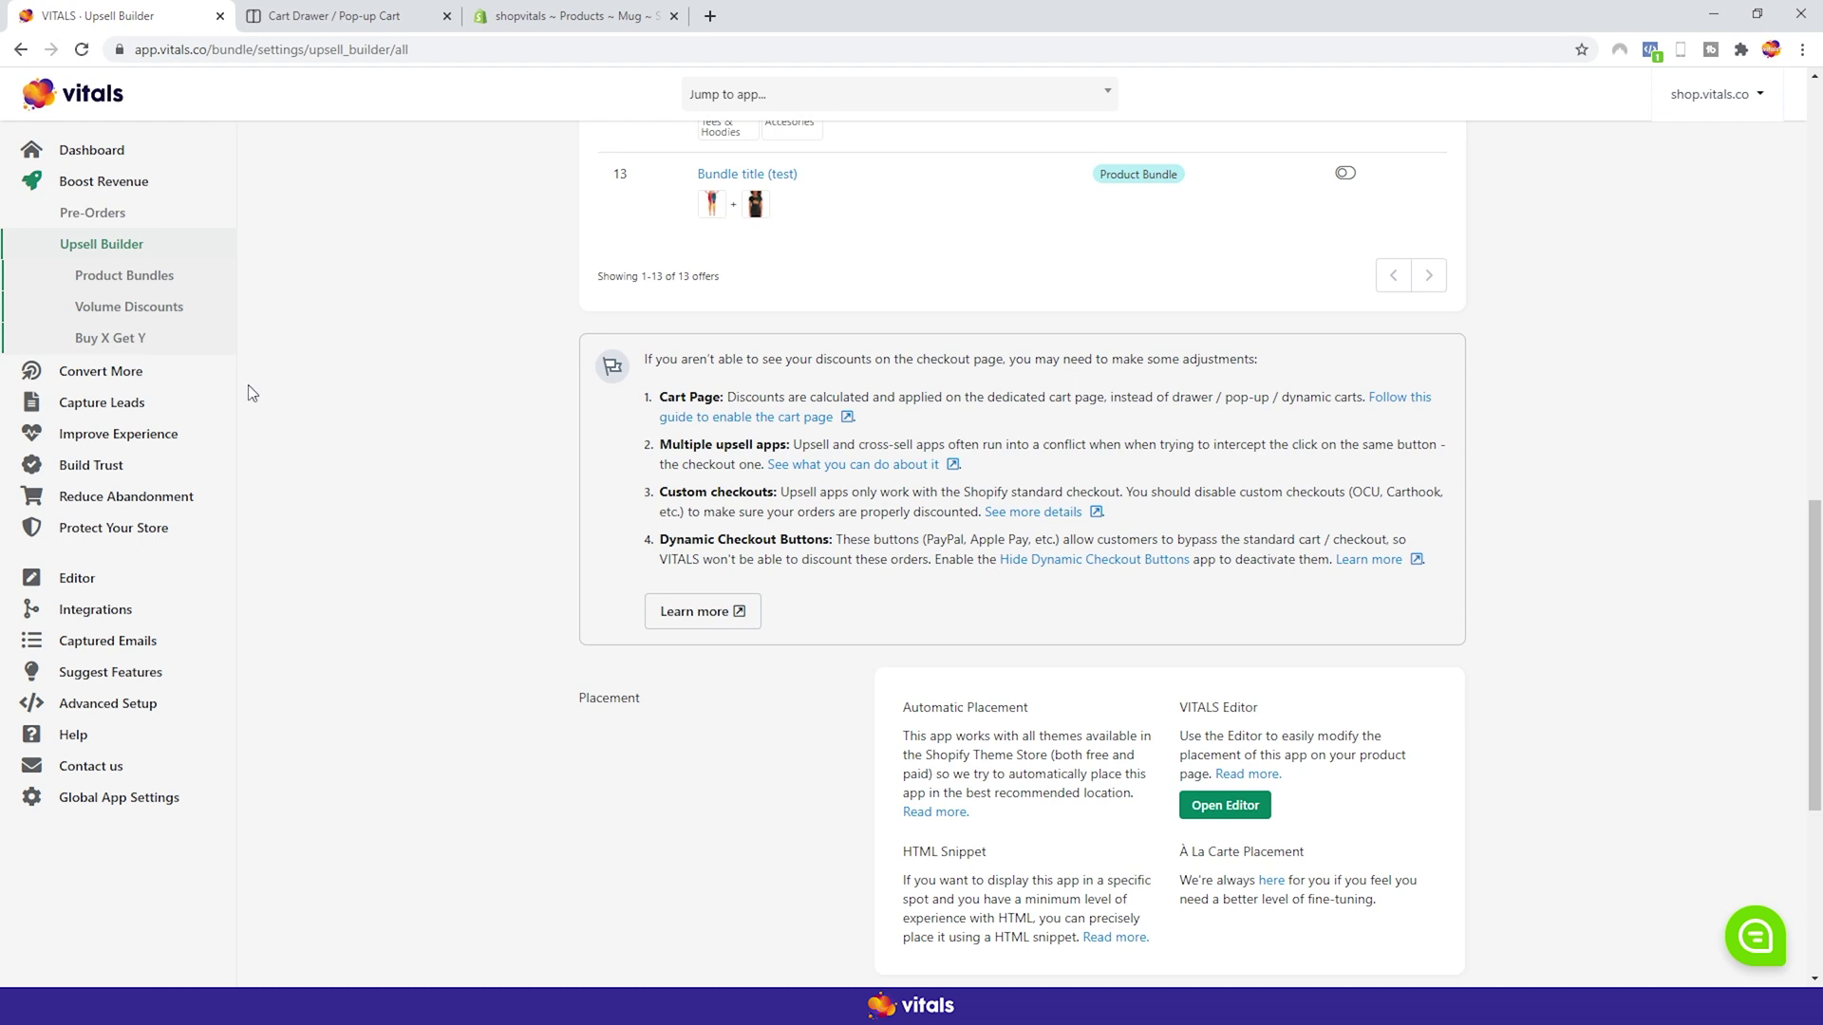
left_click(157, 283)
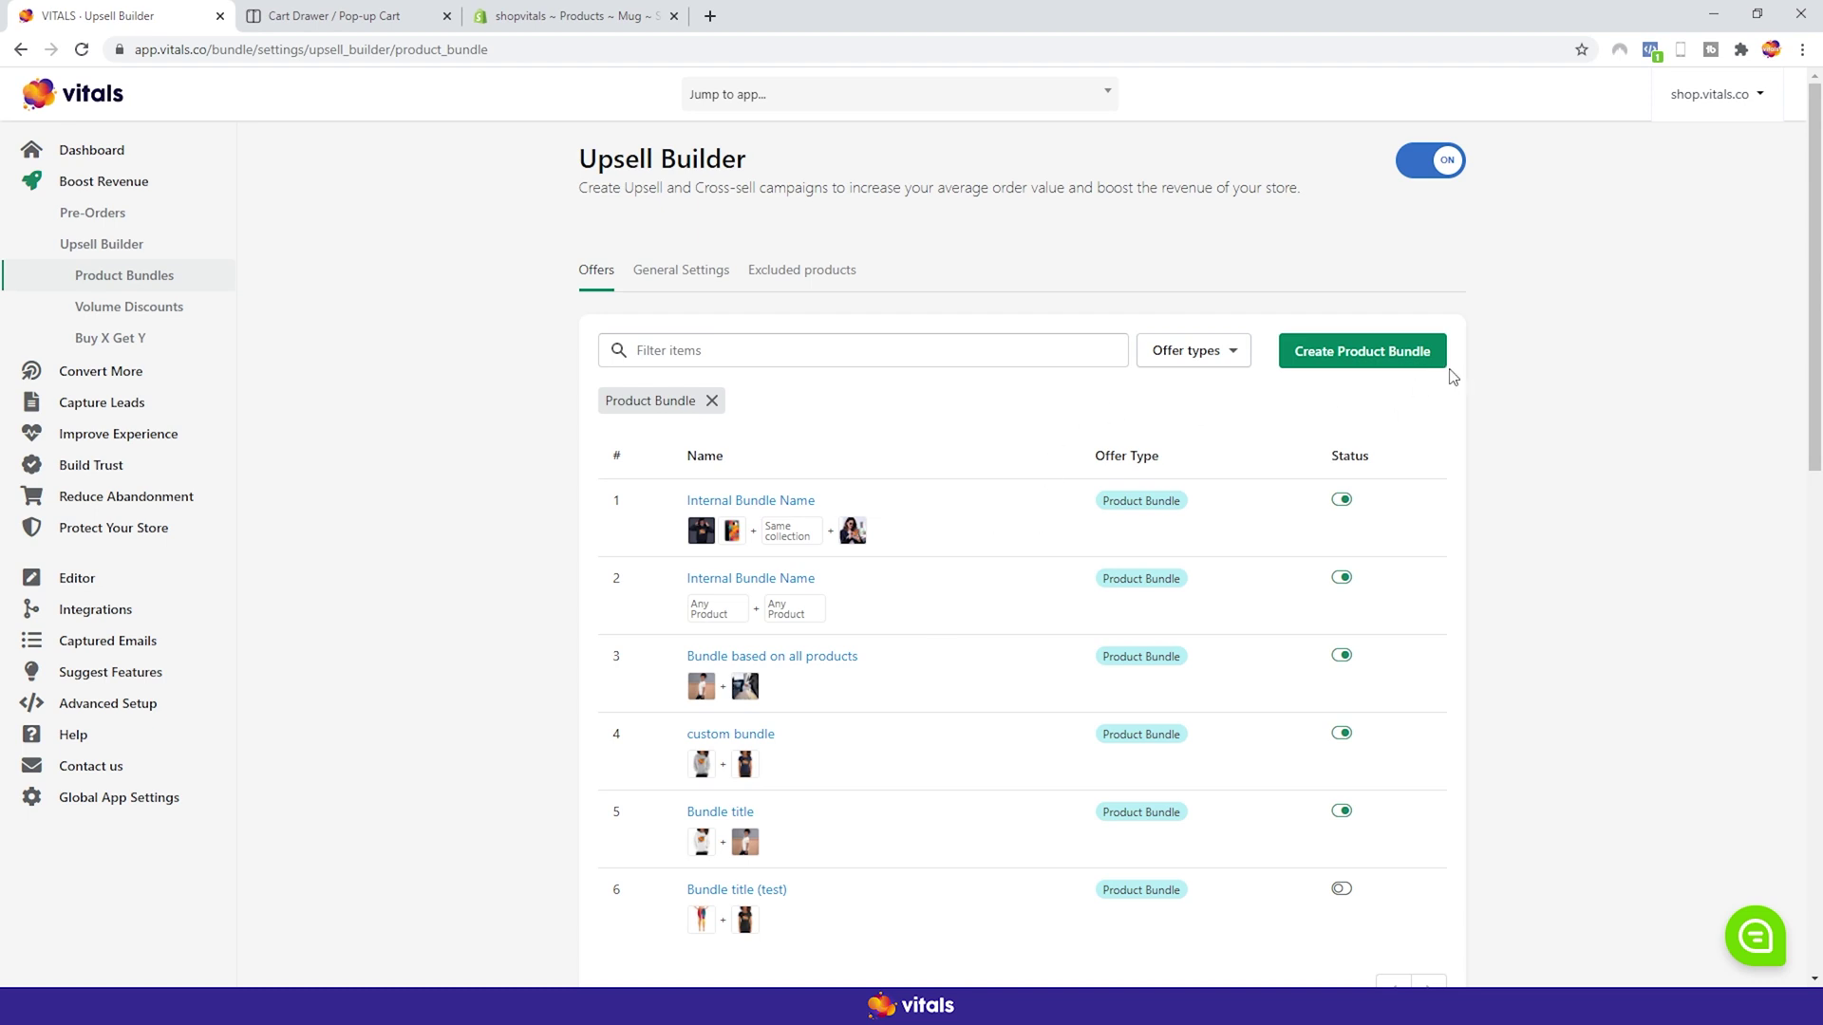
- Create a new product bundle titled 'Test1' with its status set to Enabled
left_click(1370, 354)
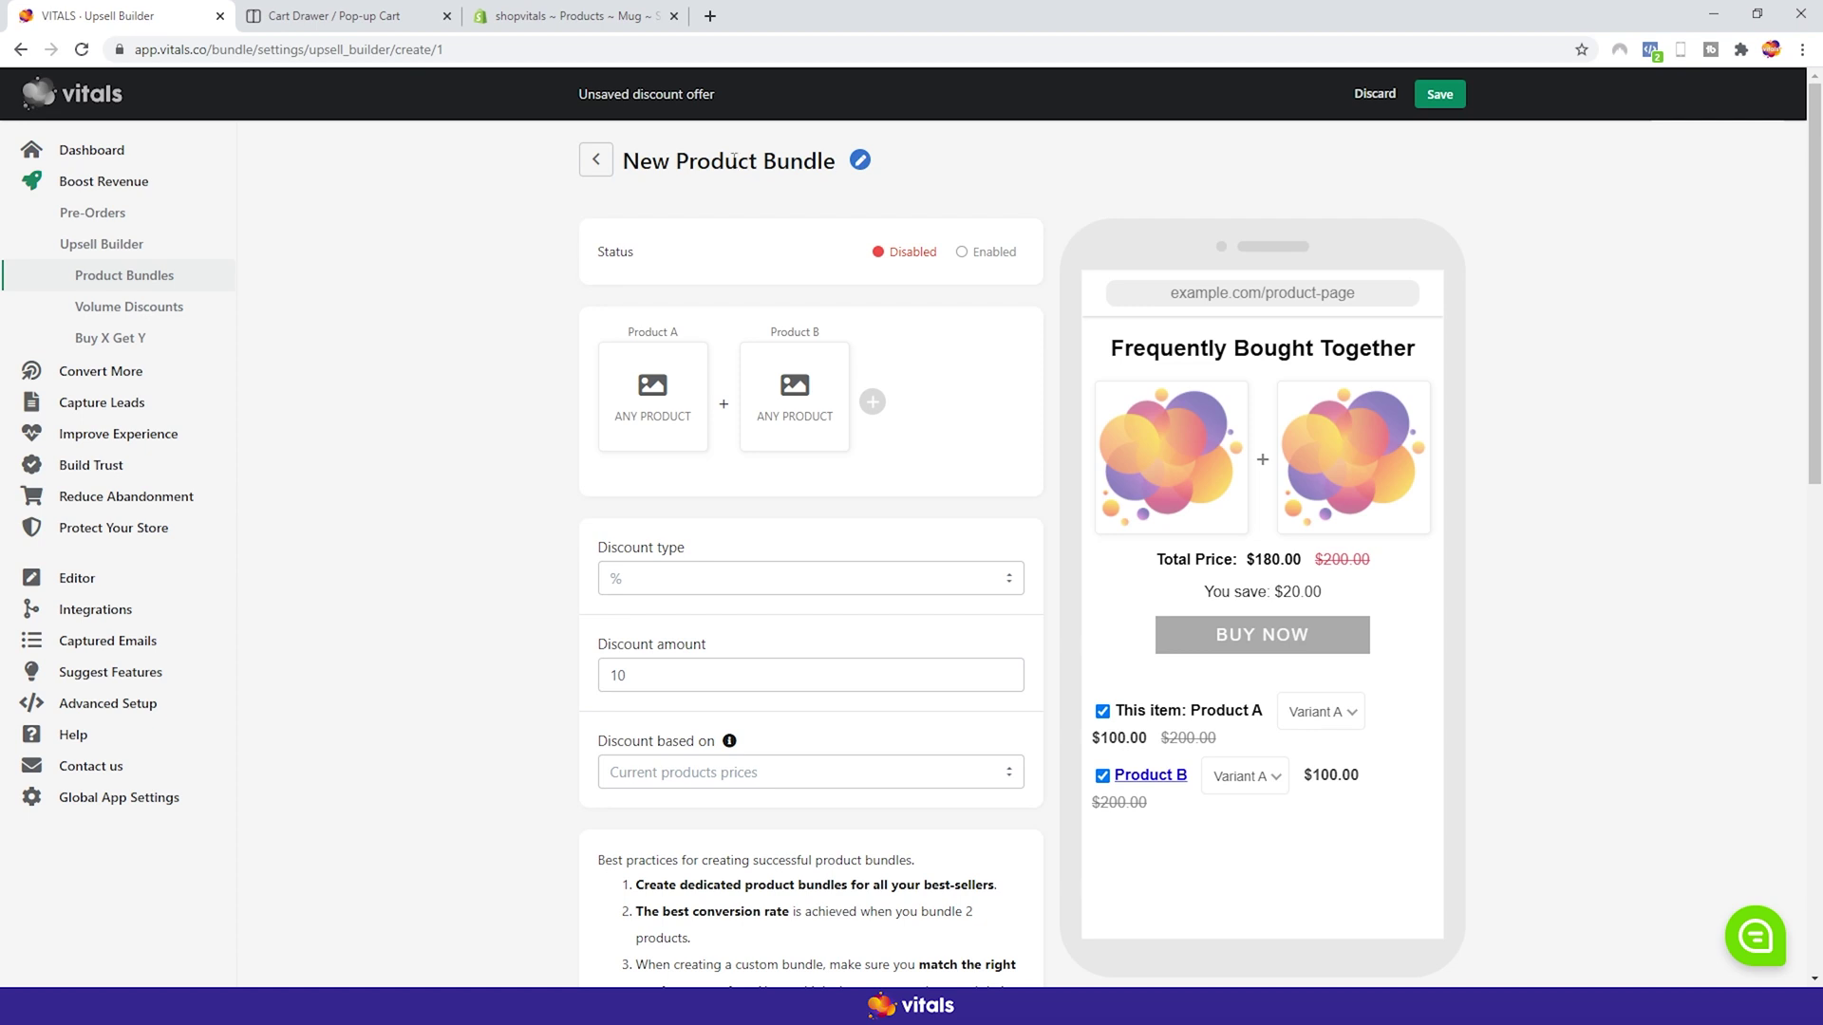
left_click(860, 160)
triple_click(772, 162)
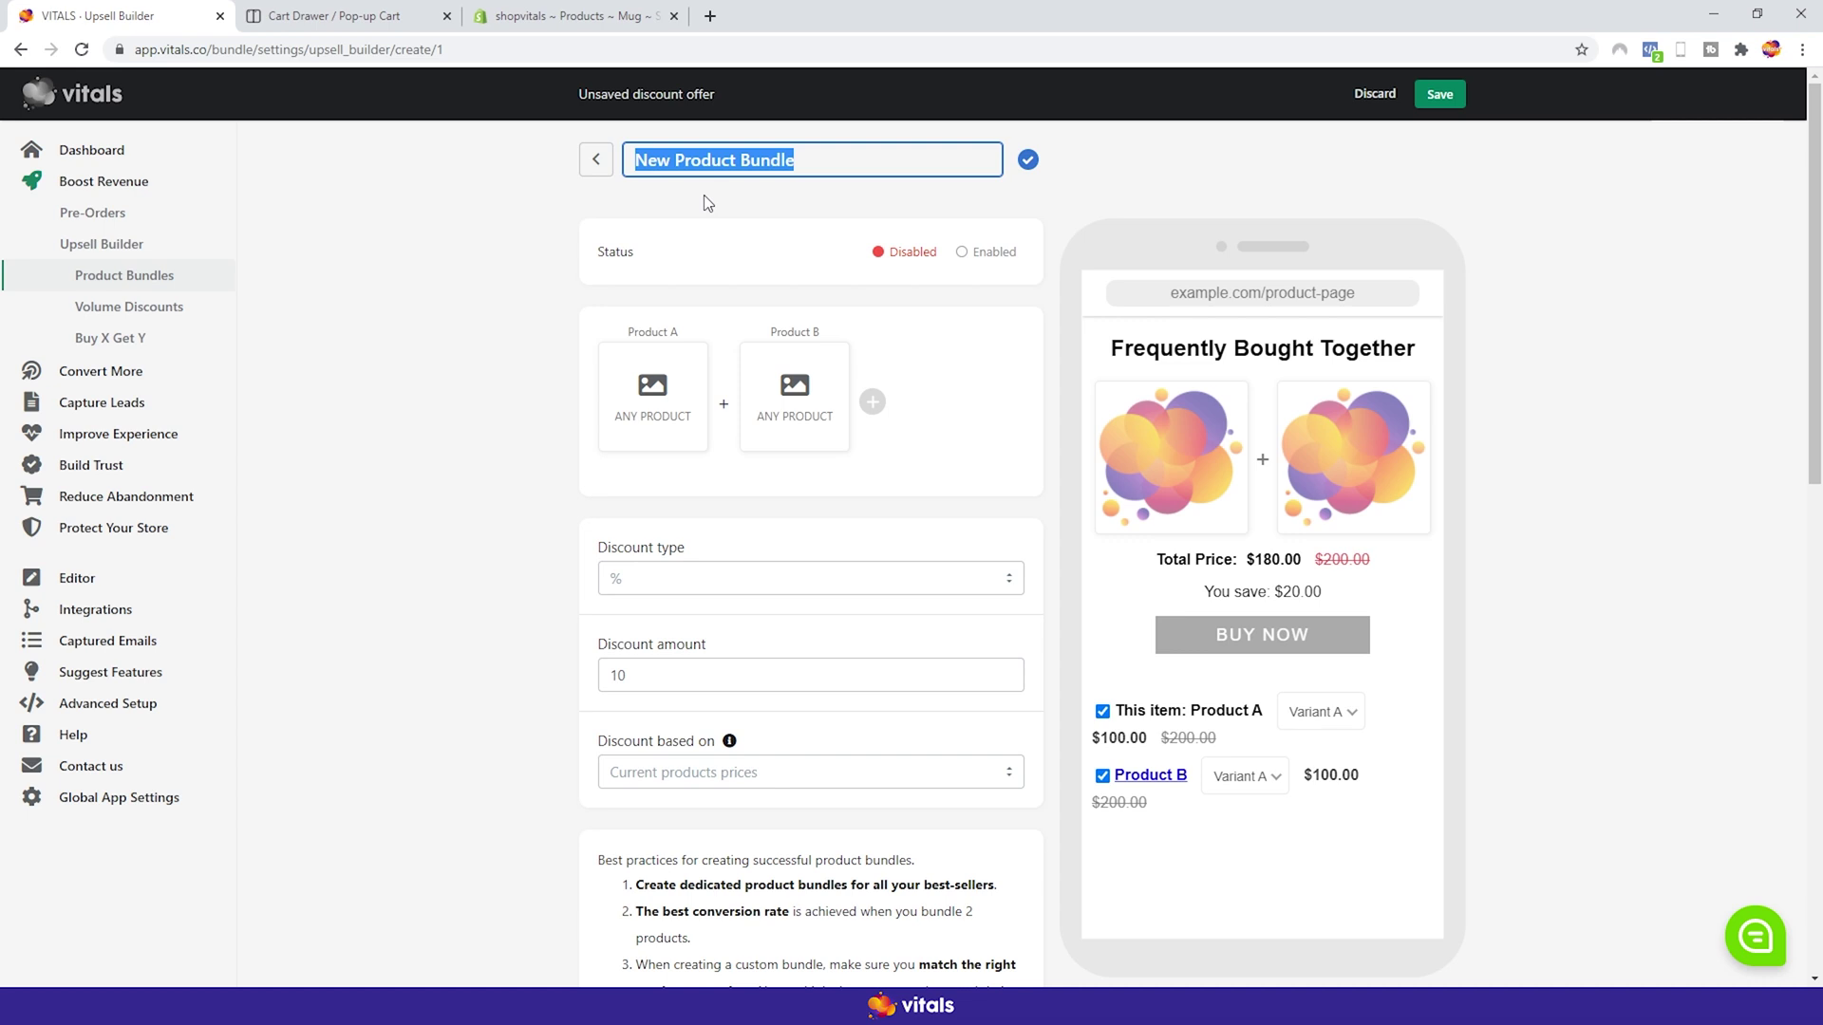
type("Test1")
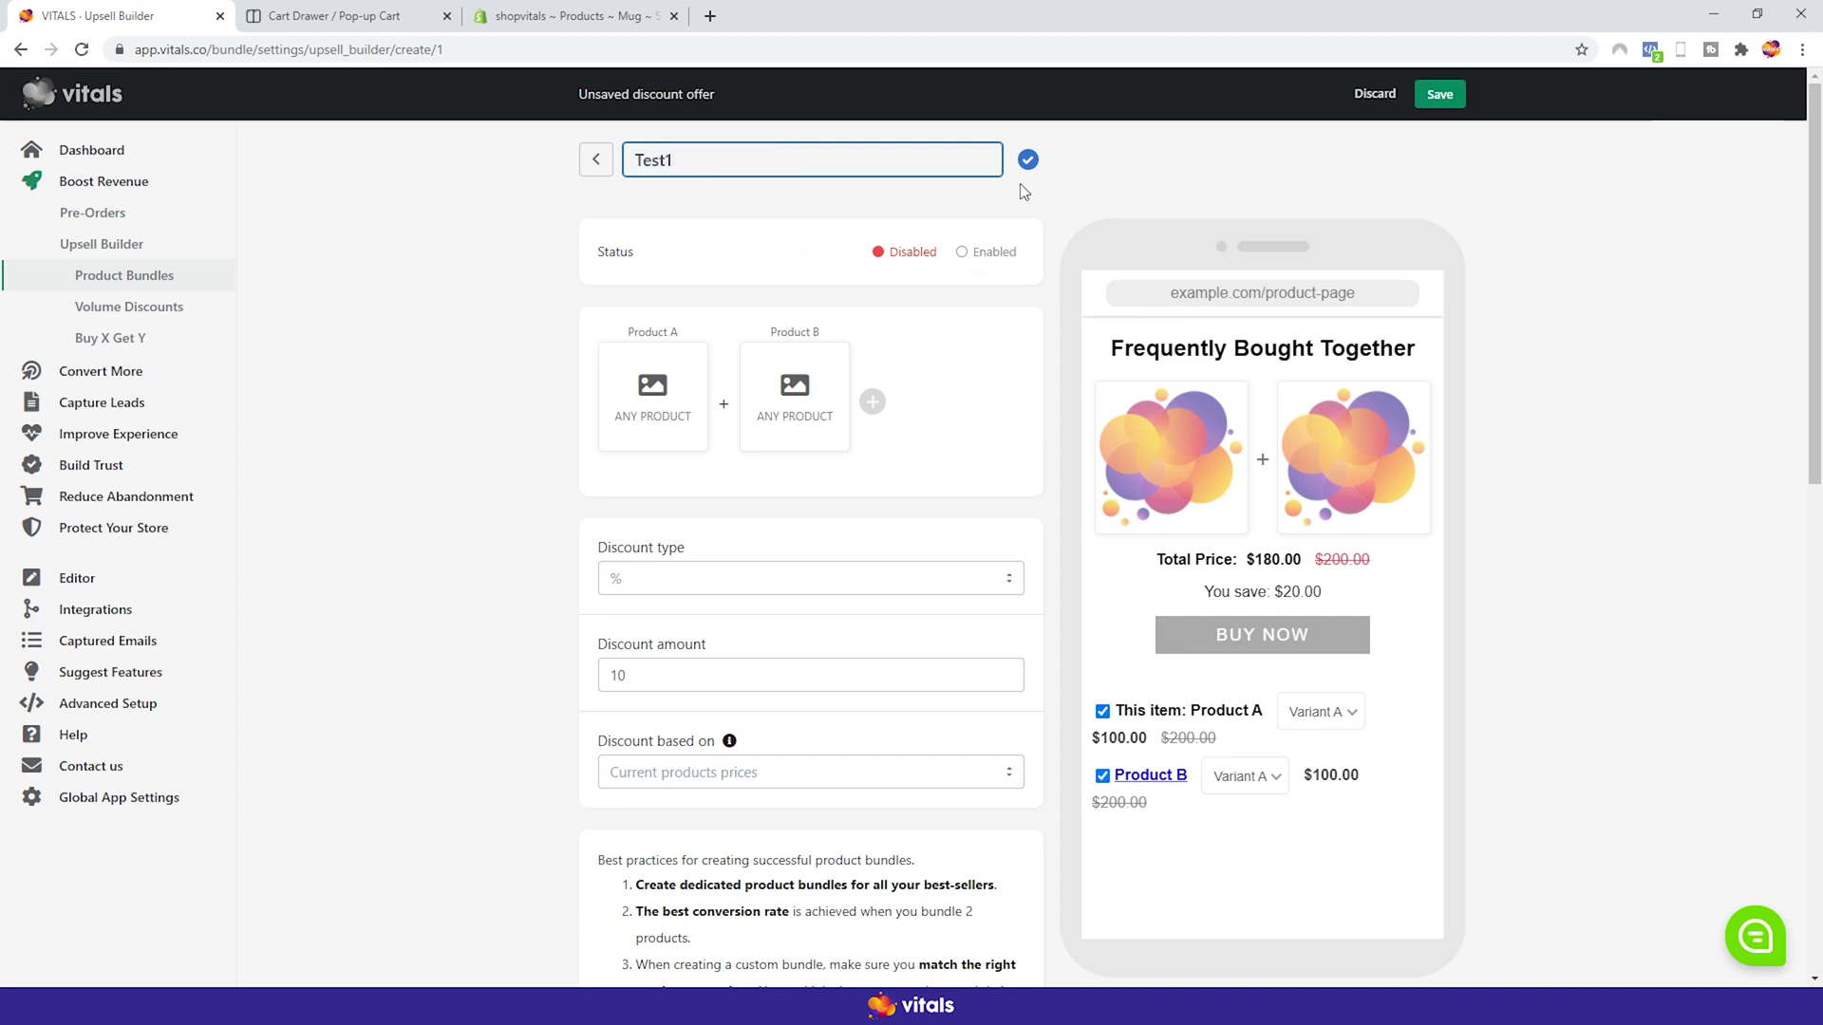
left_click(1027, 160)
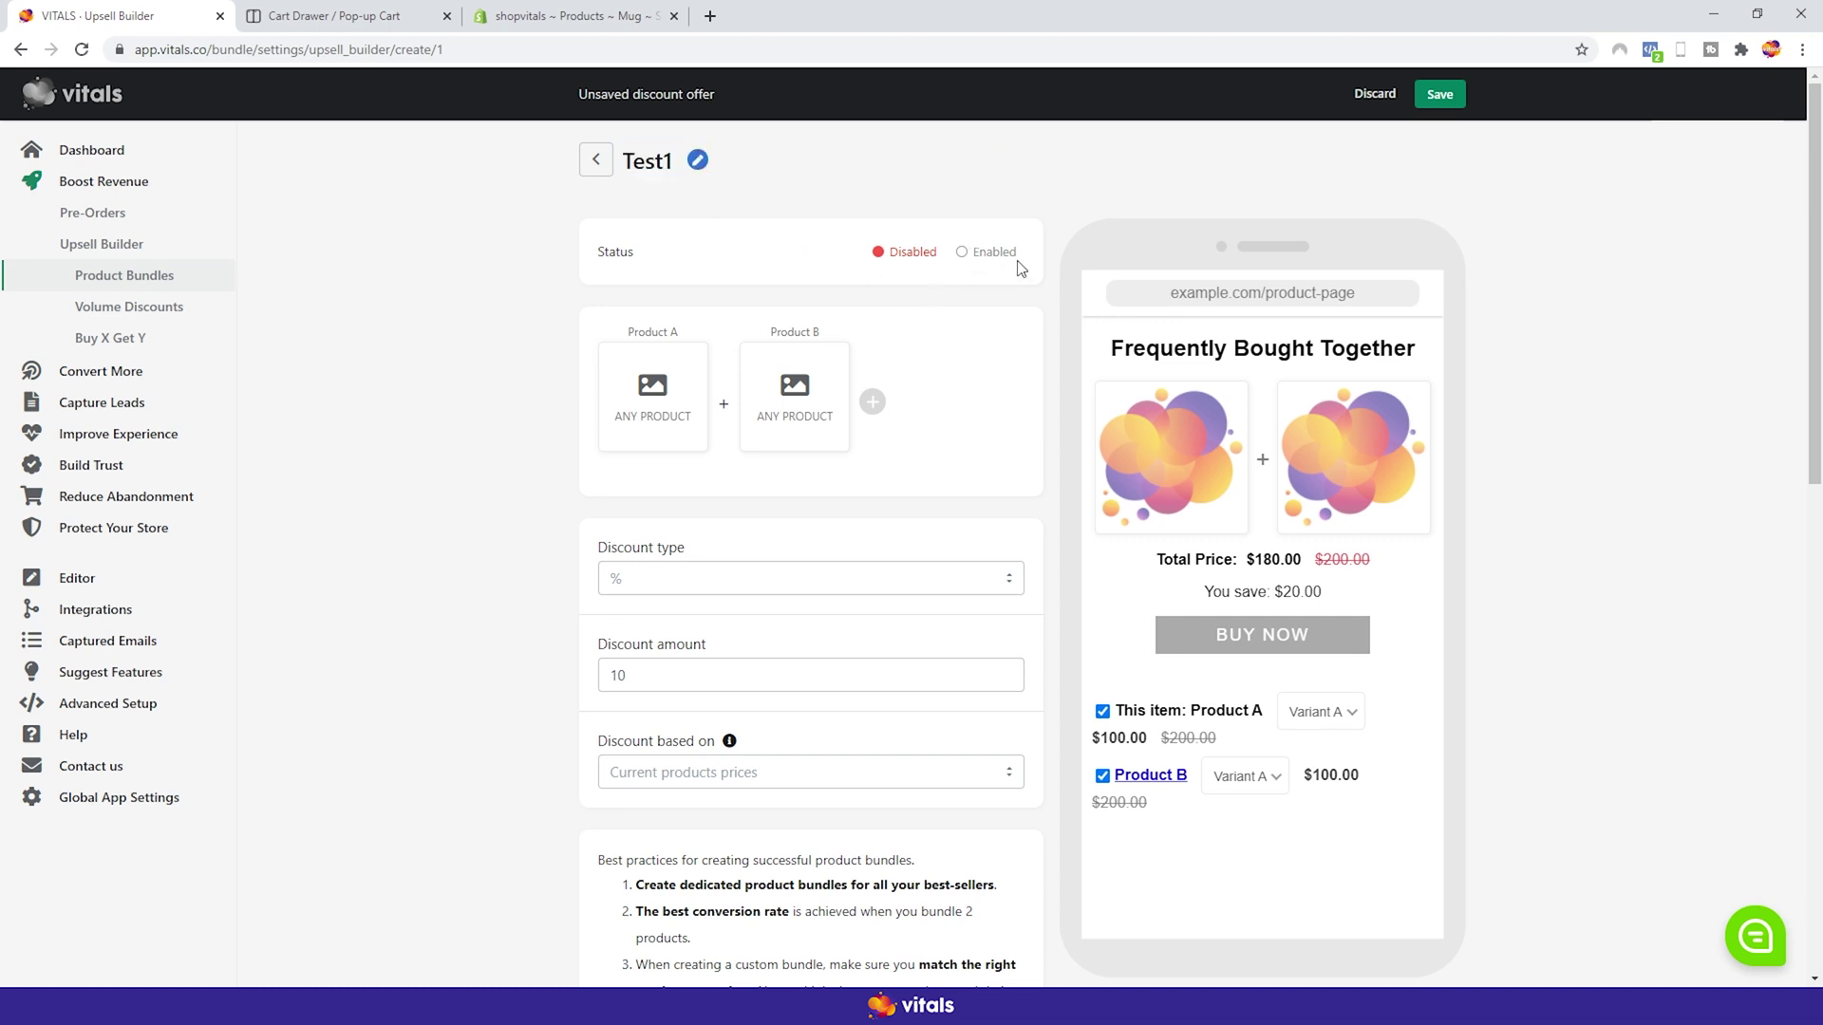
left_click(961, 253)
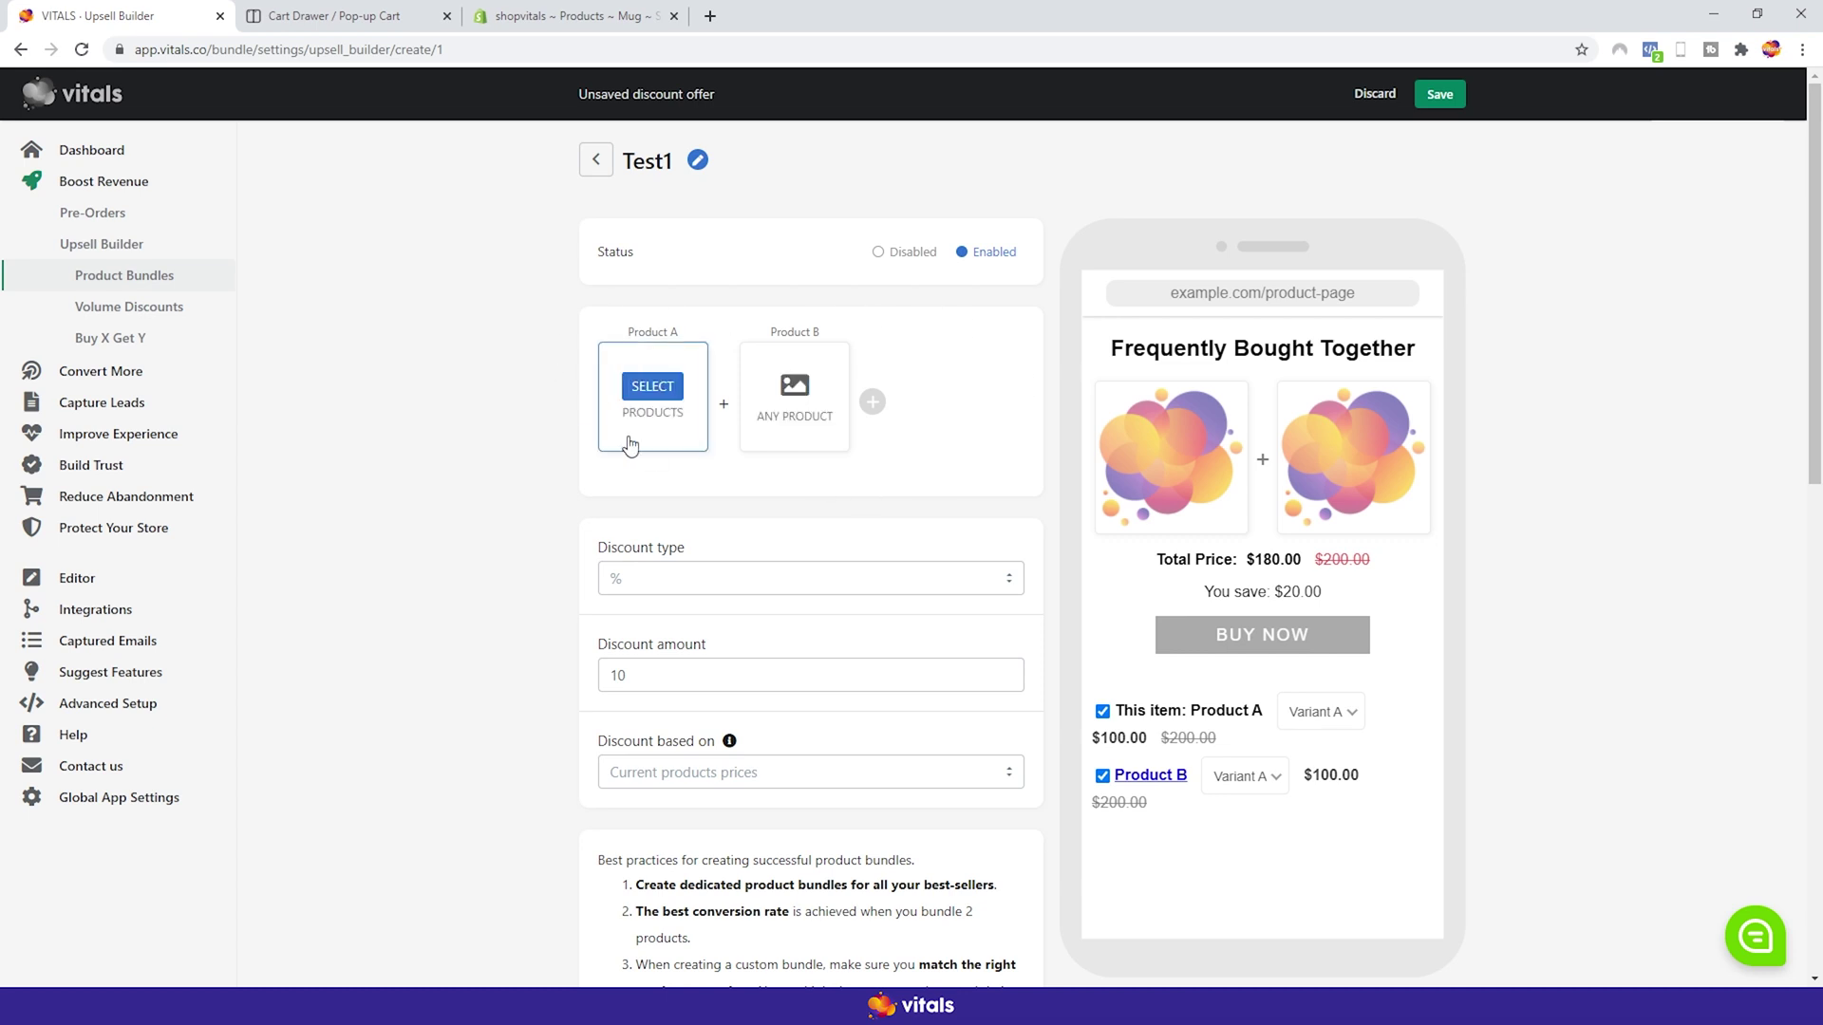
- Set Product A to the two iPhone Cases and two Samsung Cases
left_click(653, 392)
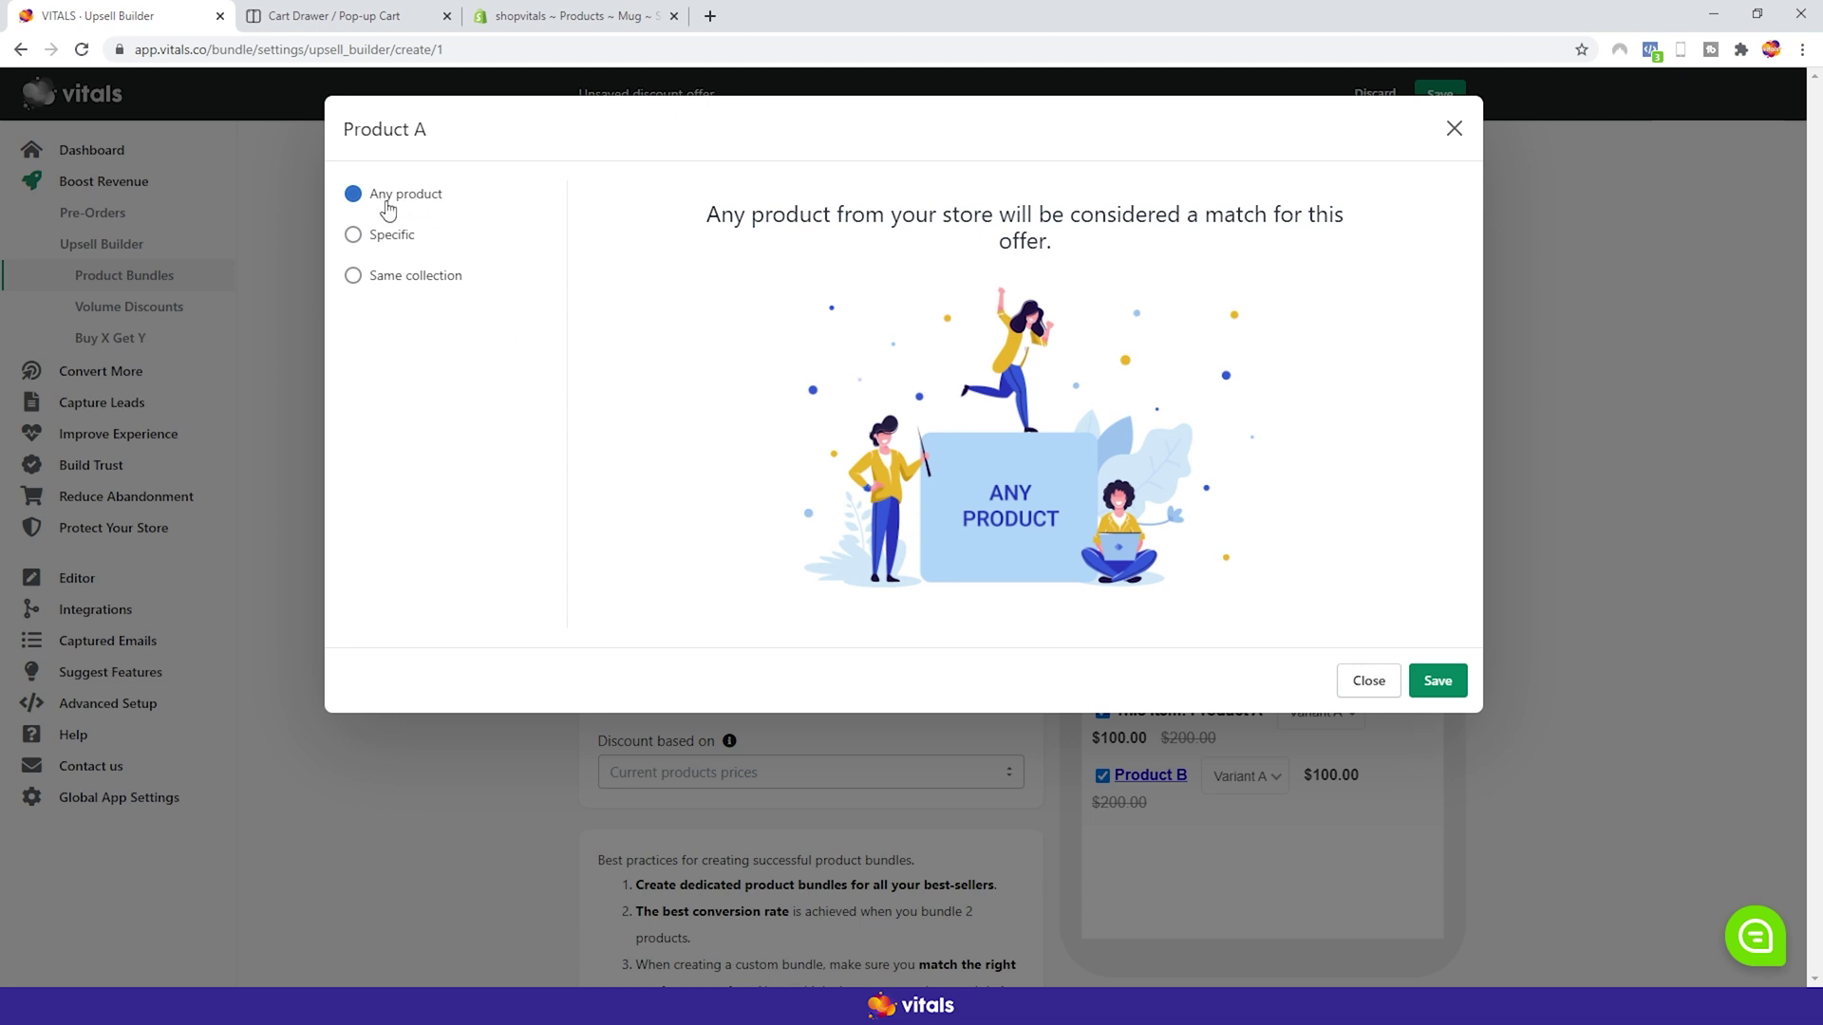
left_click(354, 237)
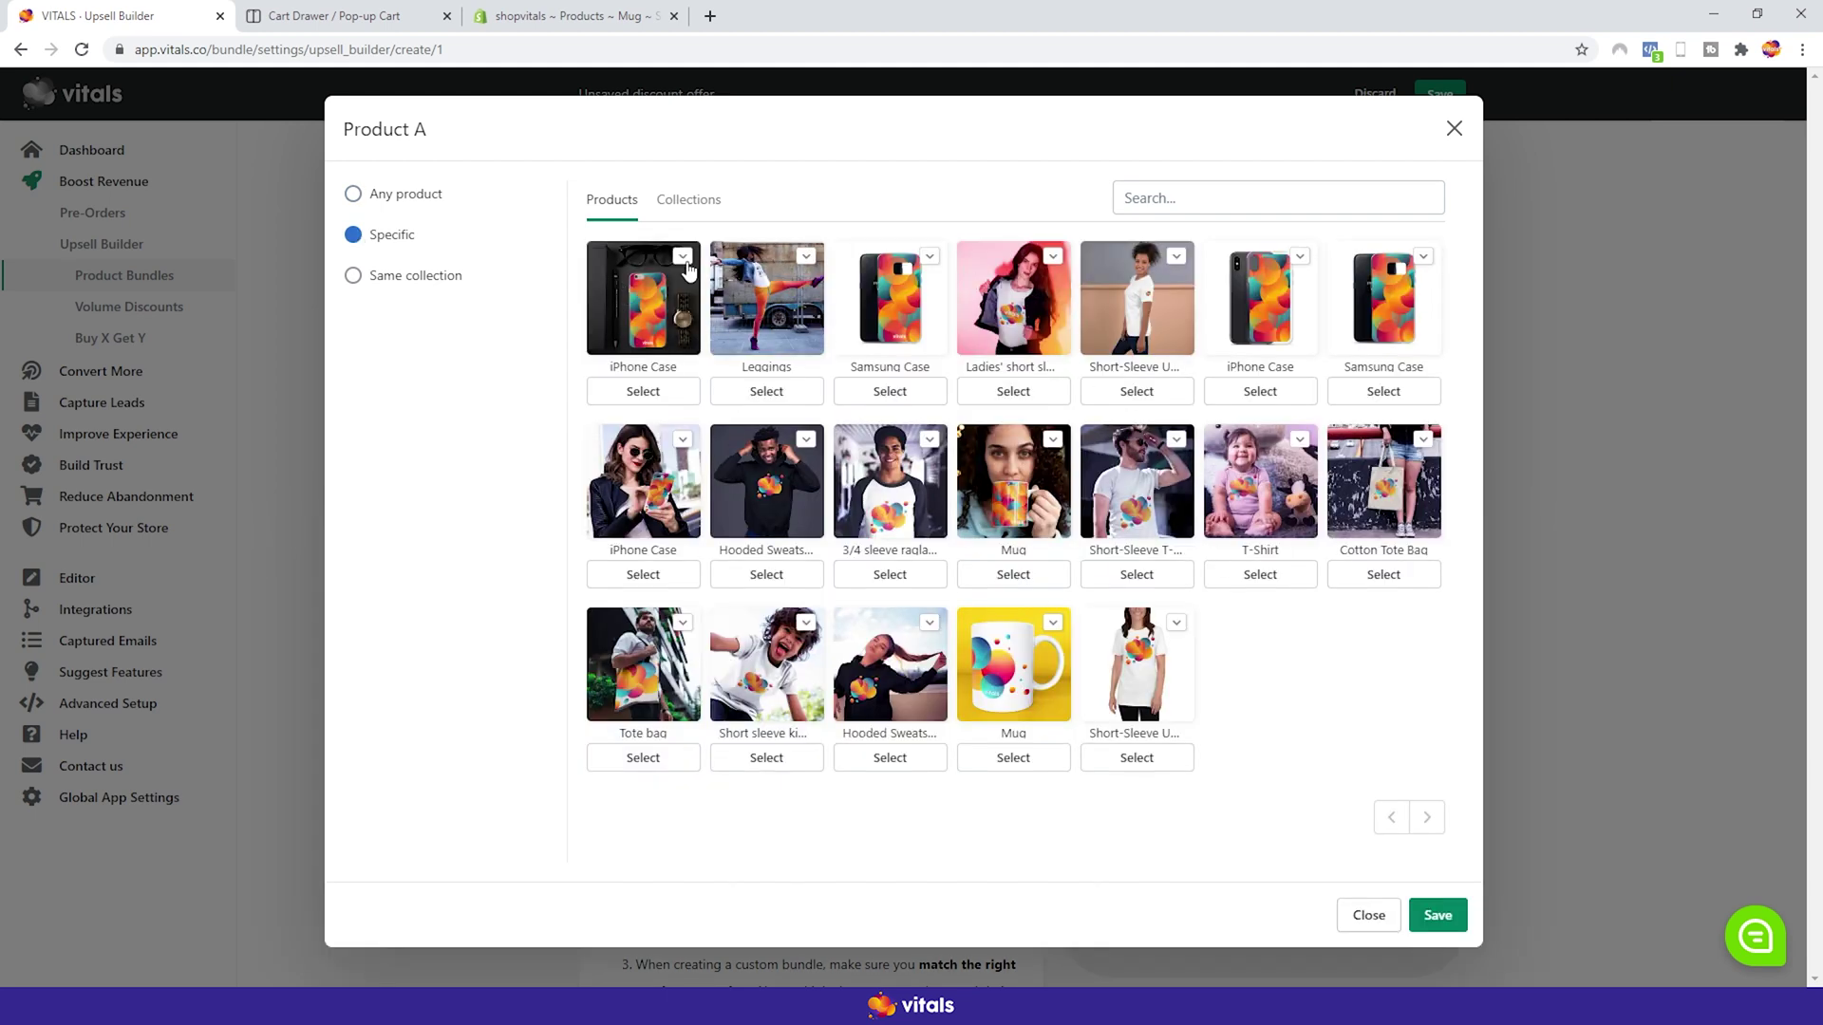
left_click(684, 259)
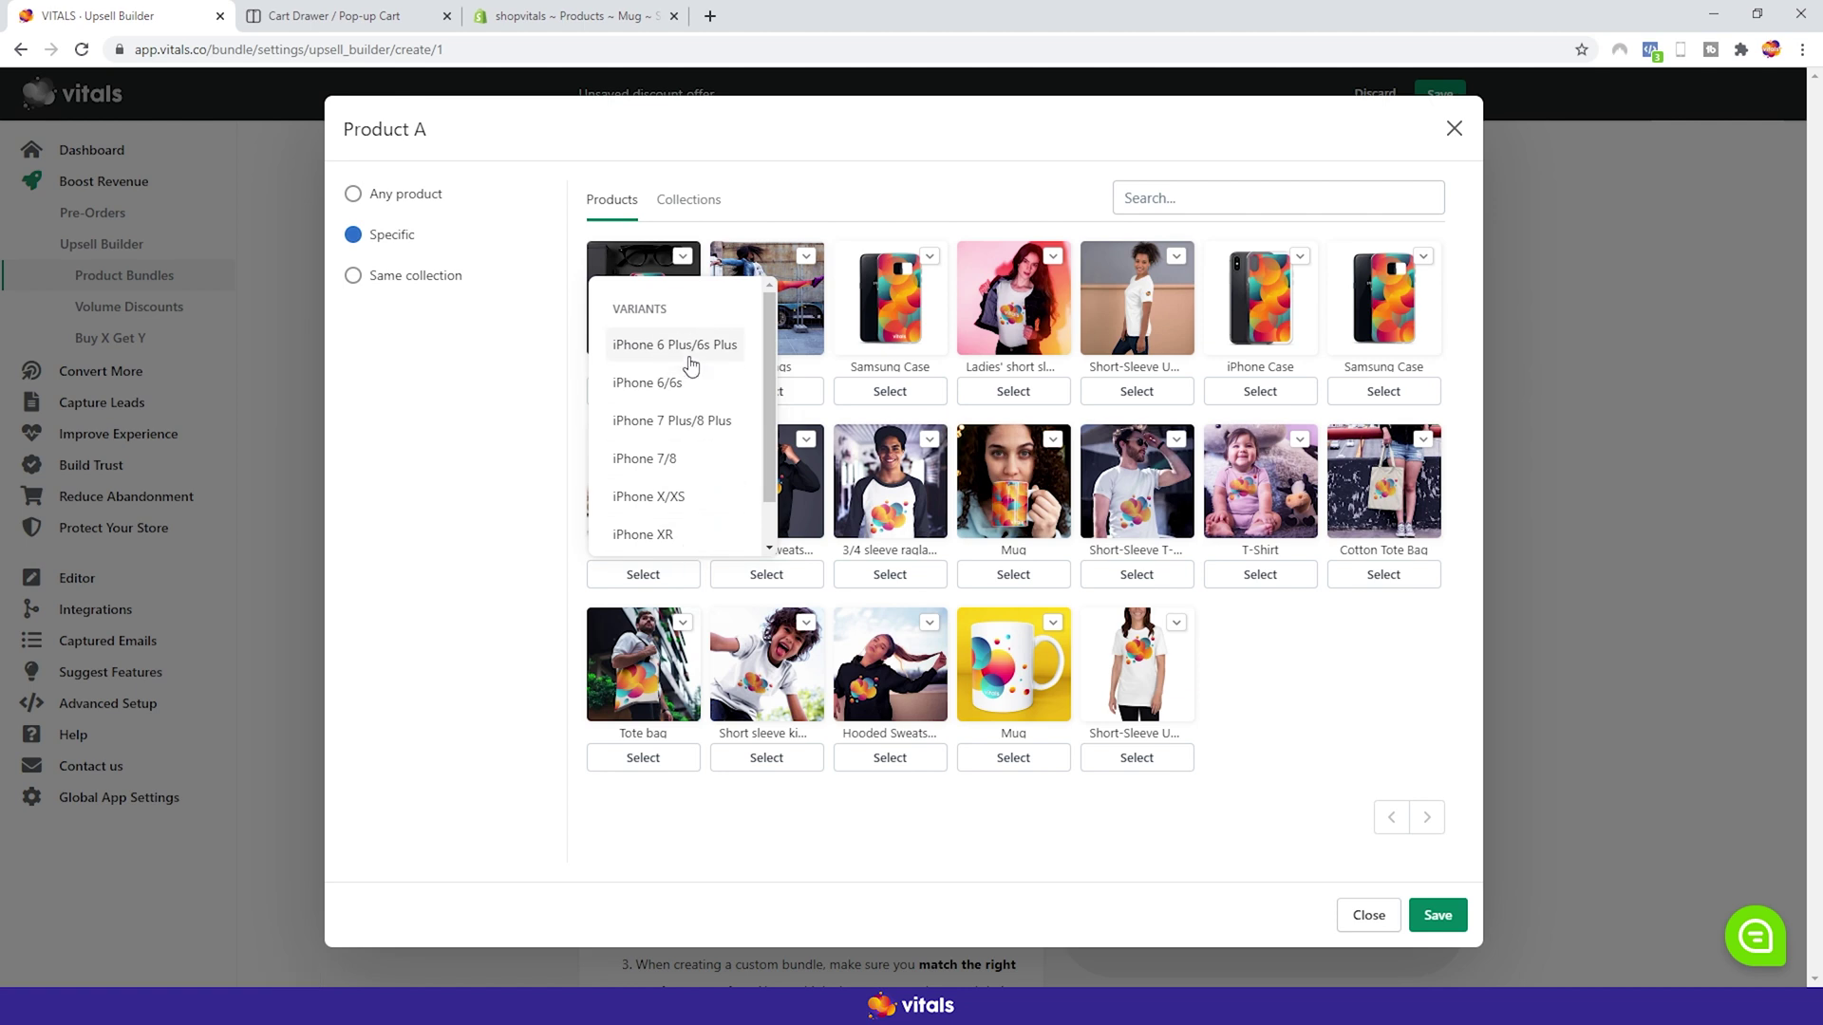
left_click(840, 222)
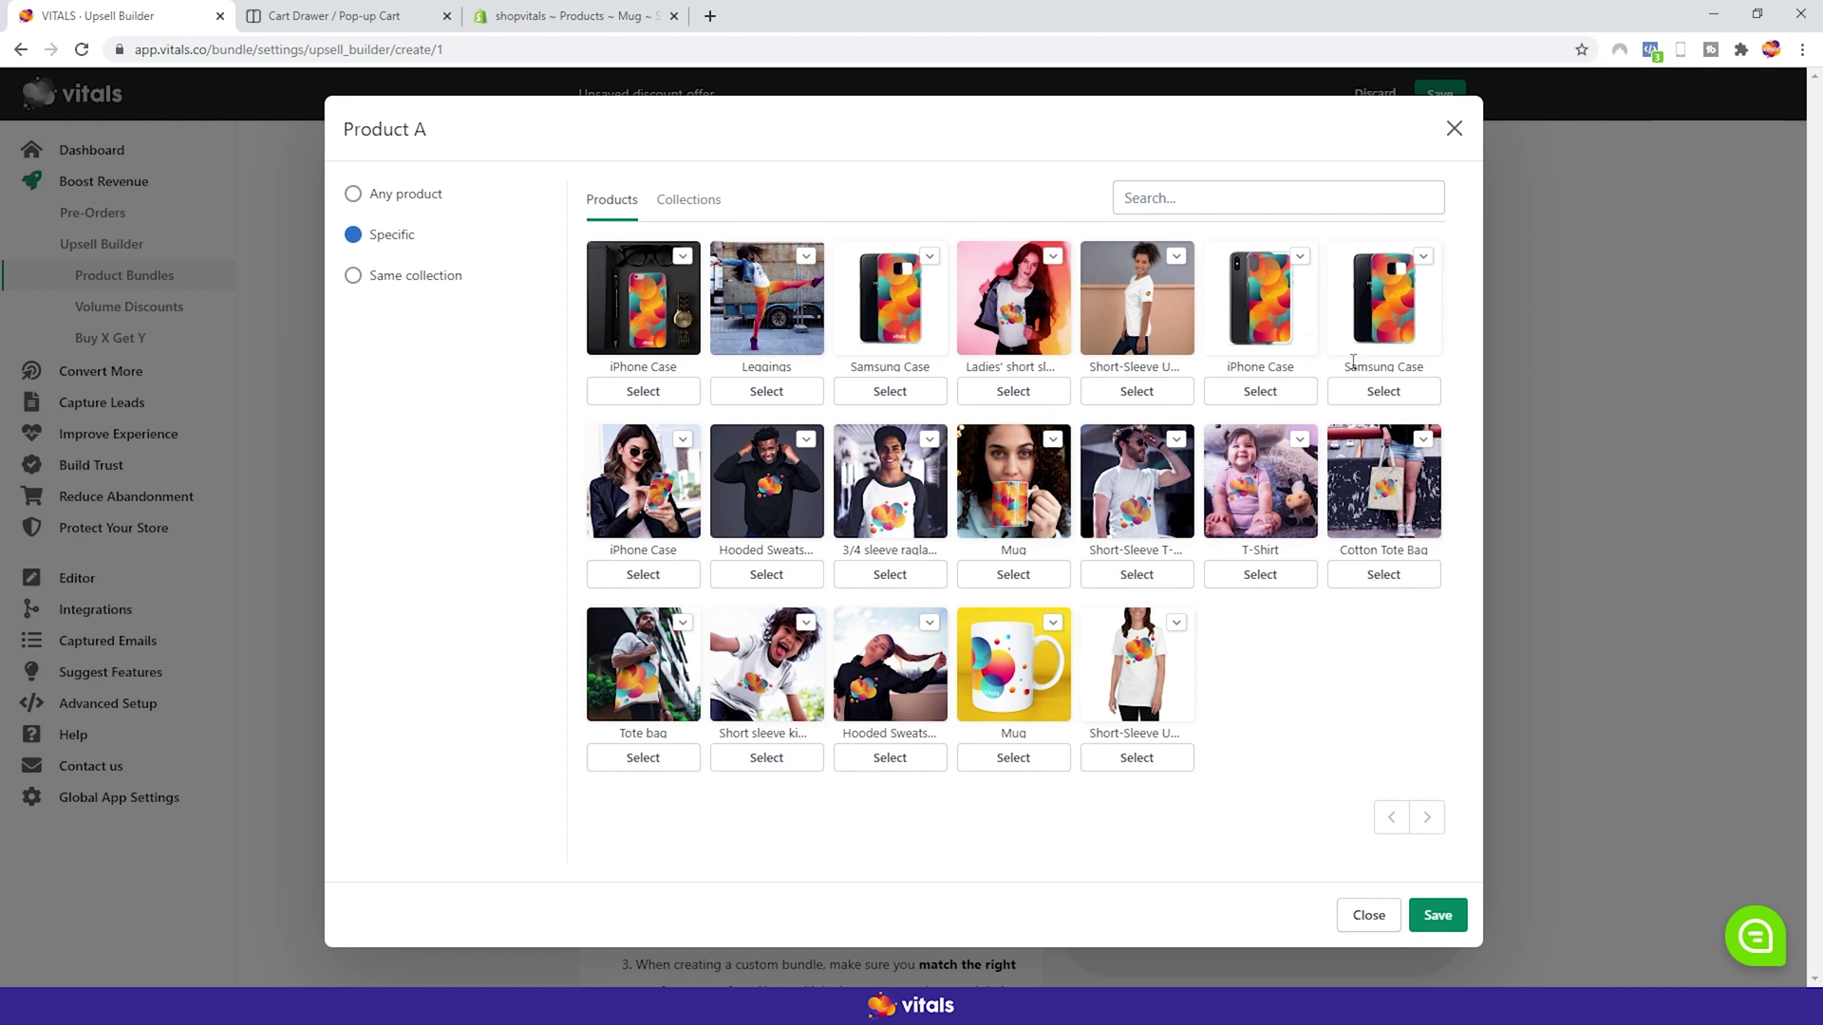
left_click(688, 397)
left_click(859, 394)
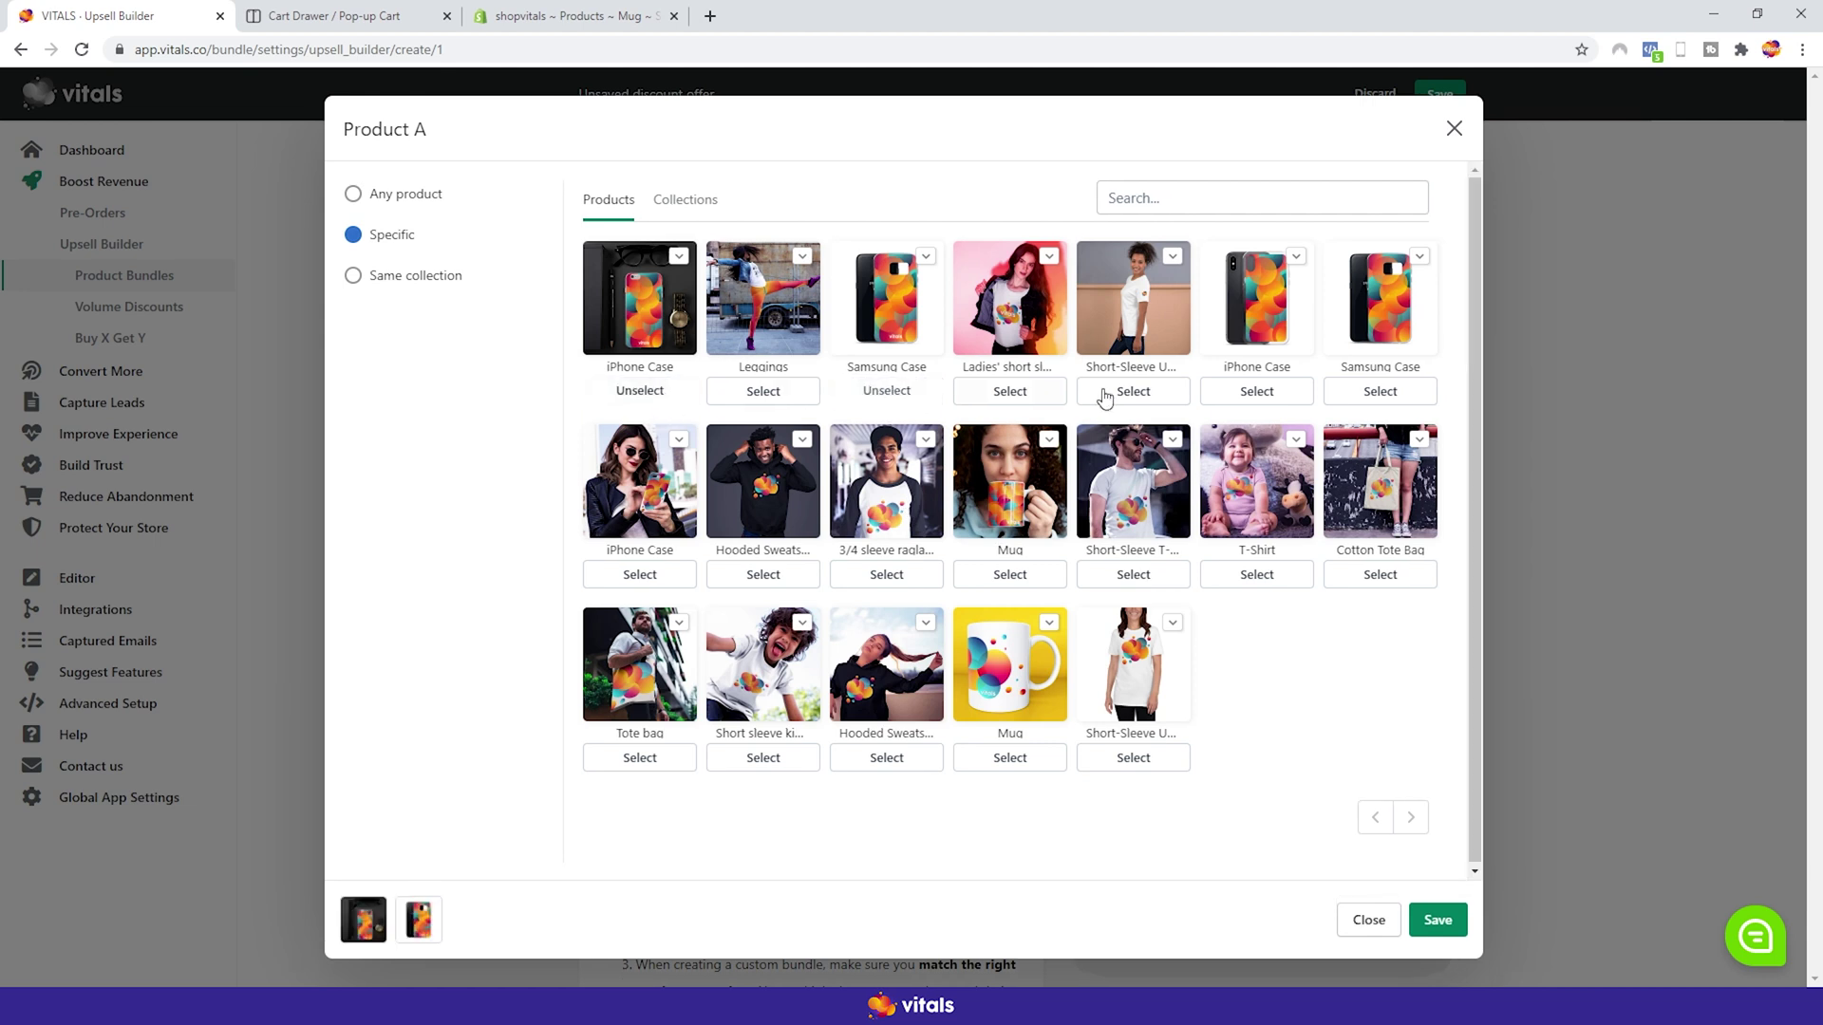
left_click(1259, 392)
left_click(1379, 392)
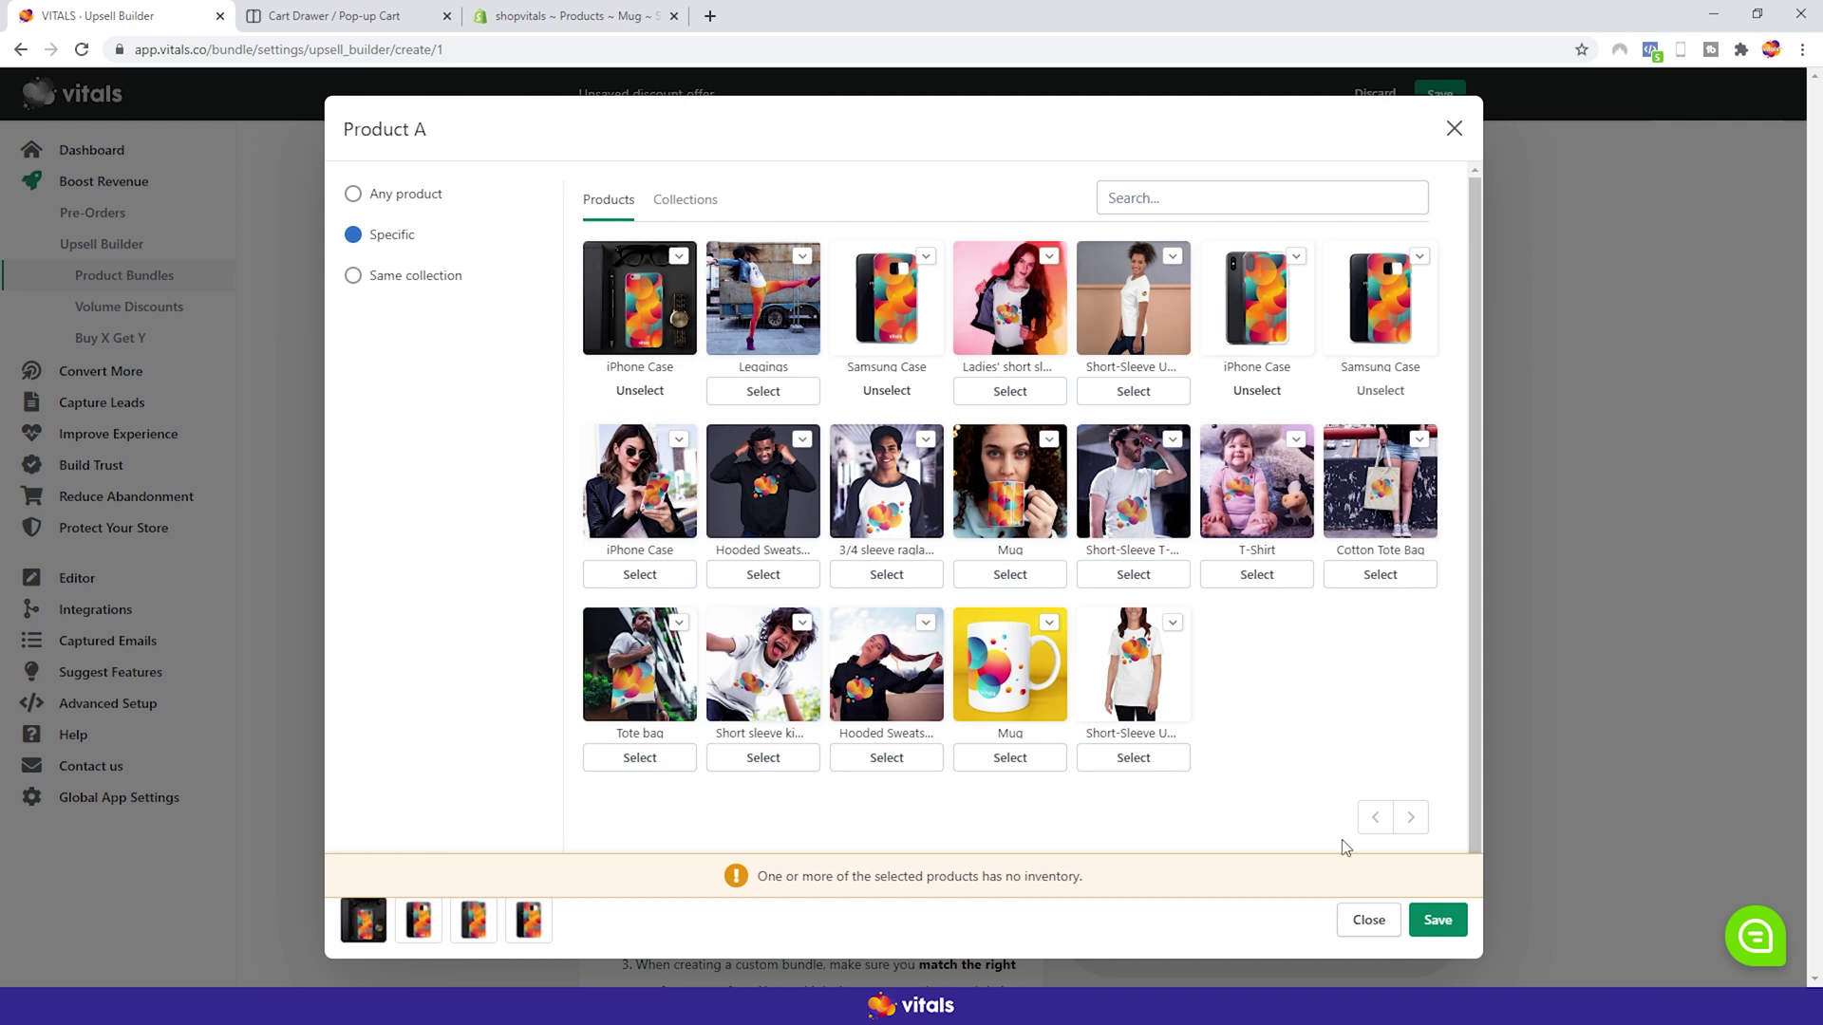
left_click(1435, 920)
- Set Product B to the Mug and add an empty Product C slot
left_click(802, 393)
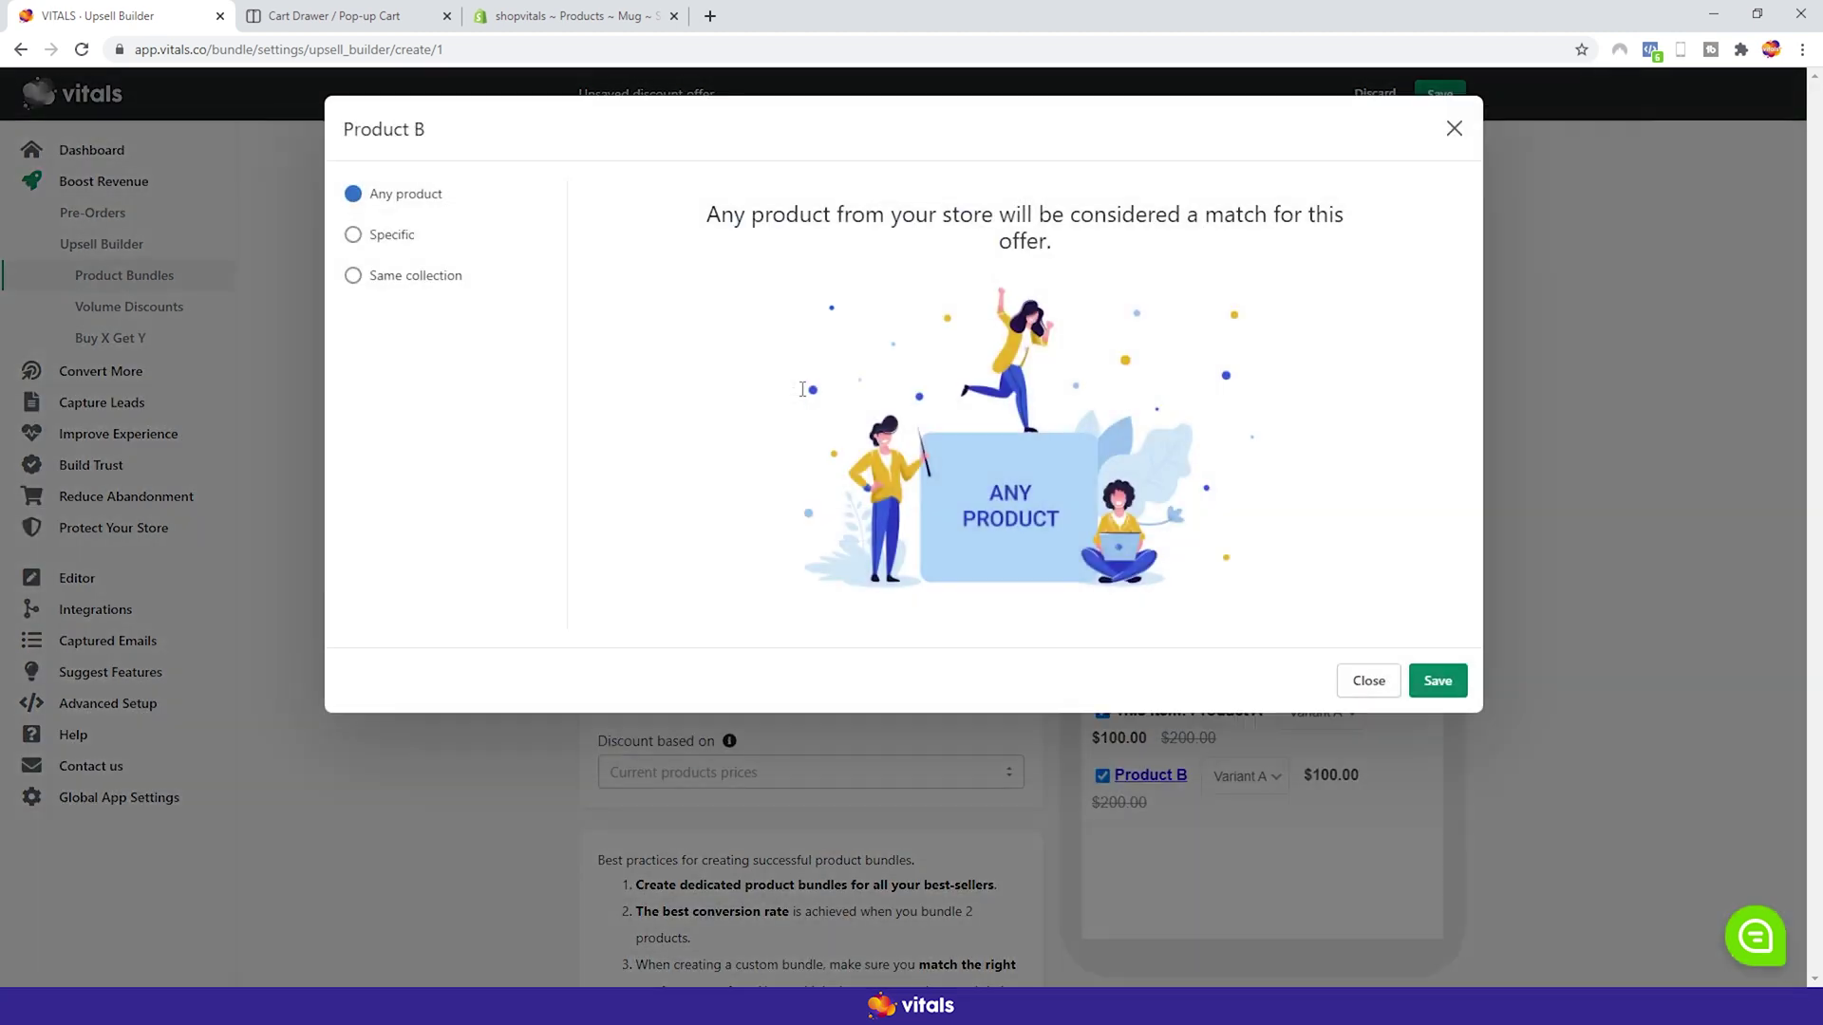
left_click(393, 238)
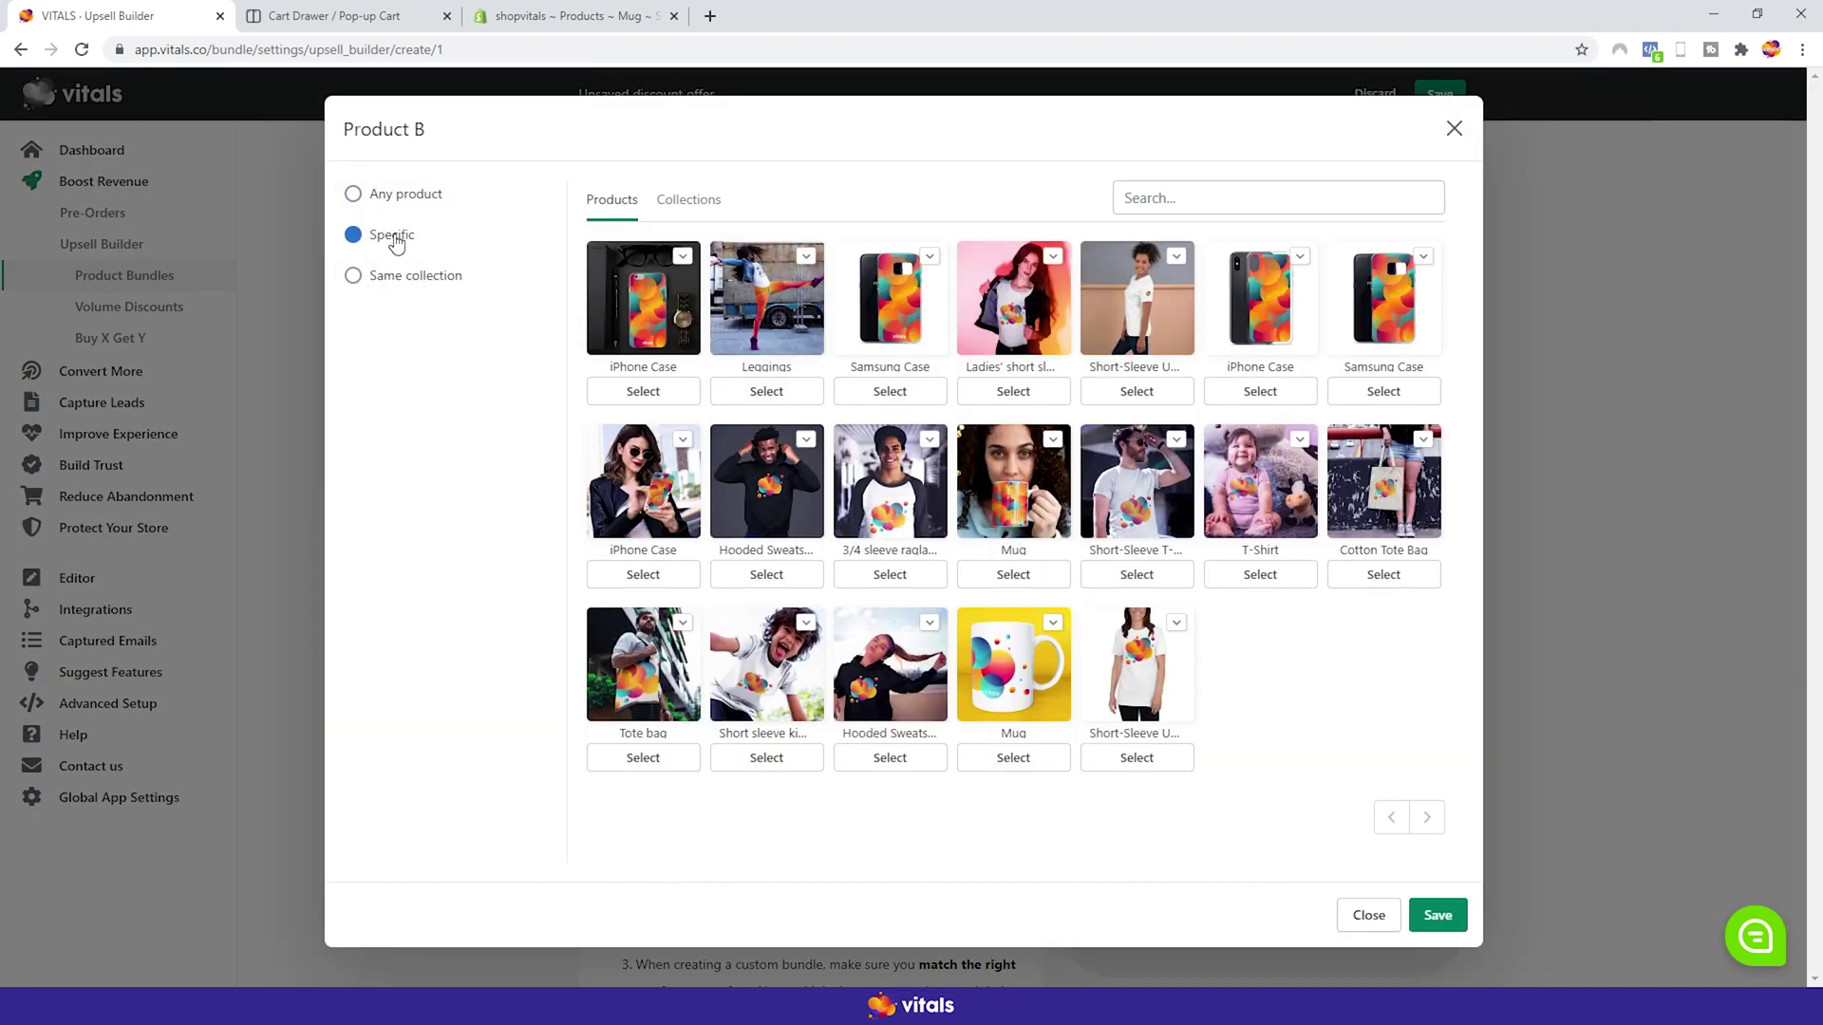
left_click(1029, 576)
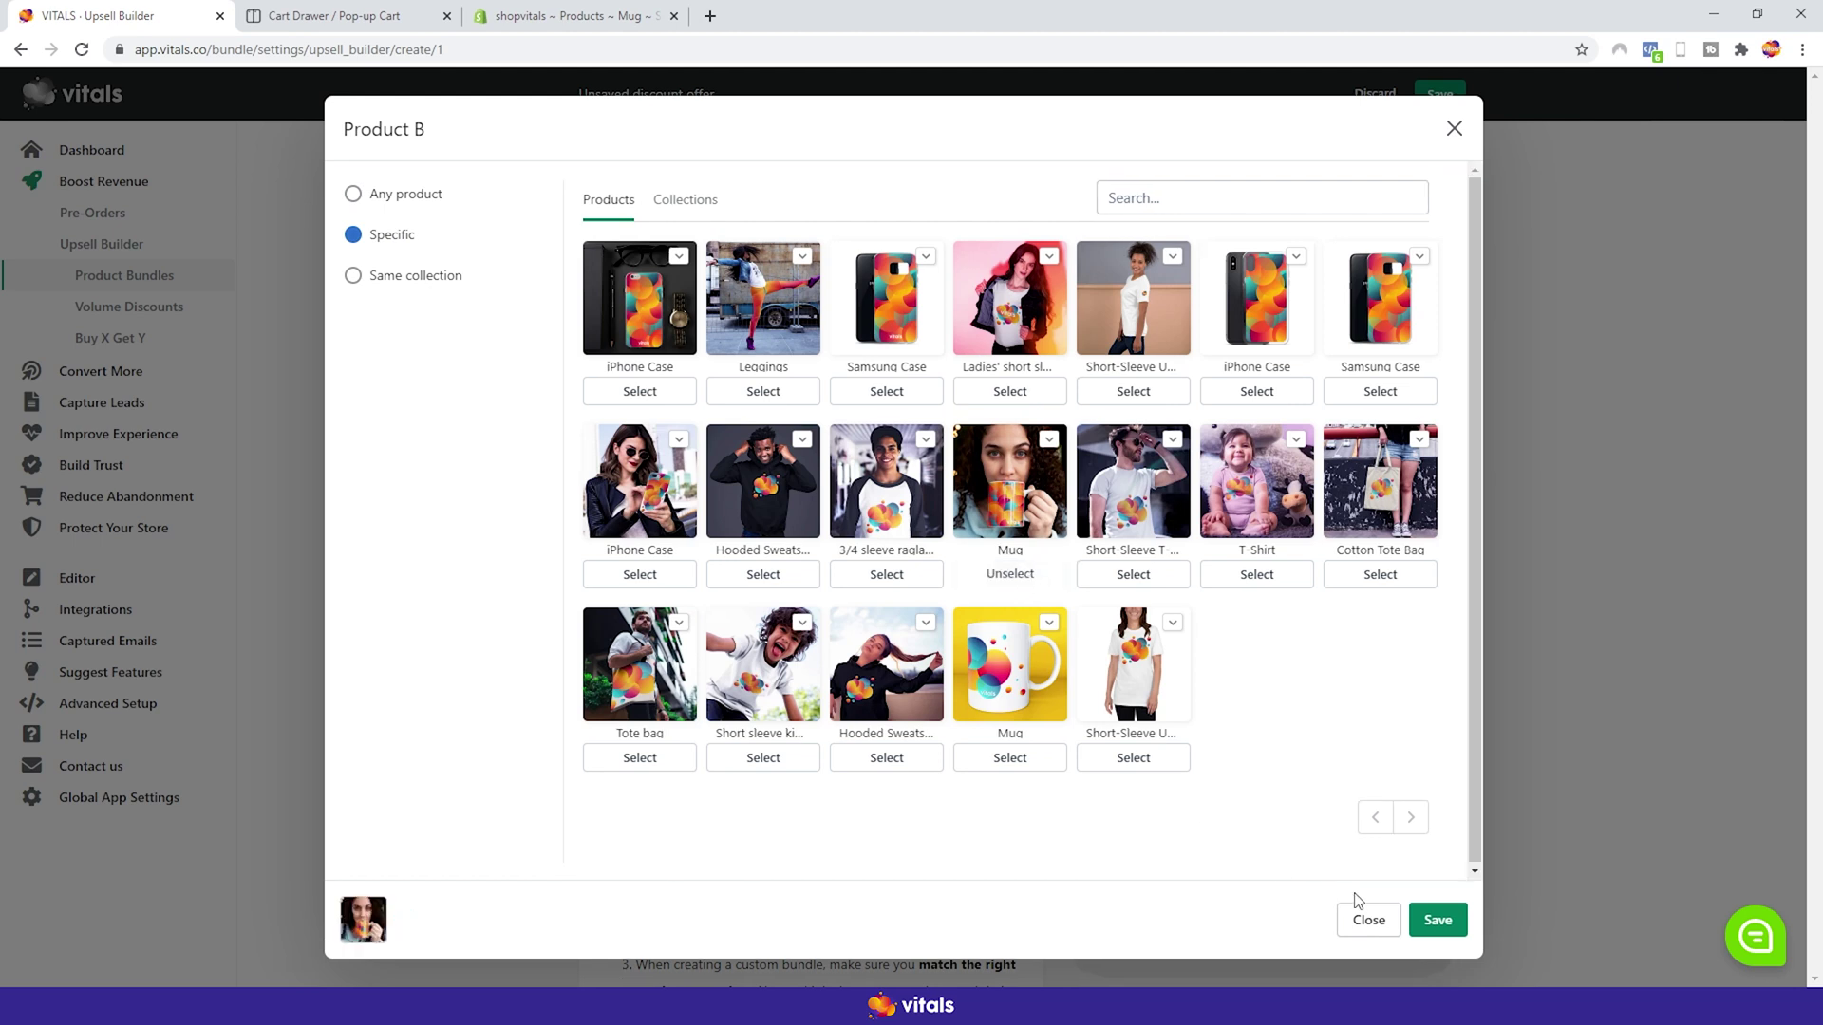
left_click(1437, 920)
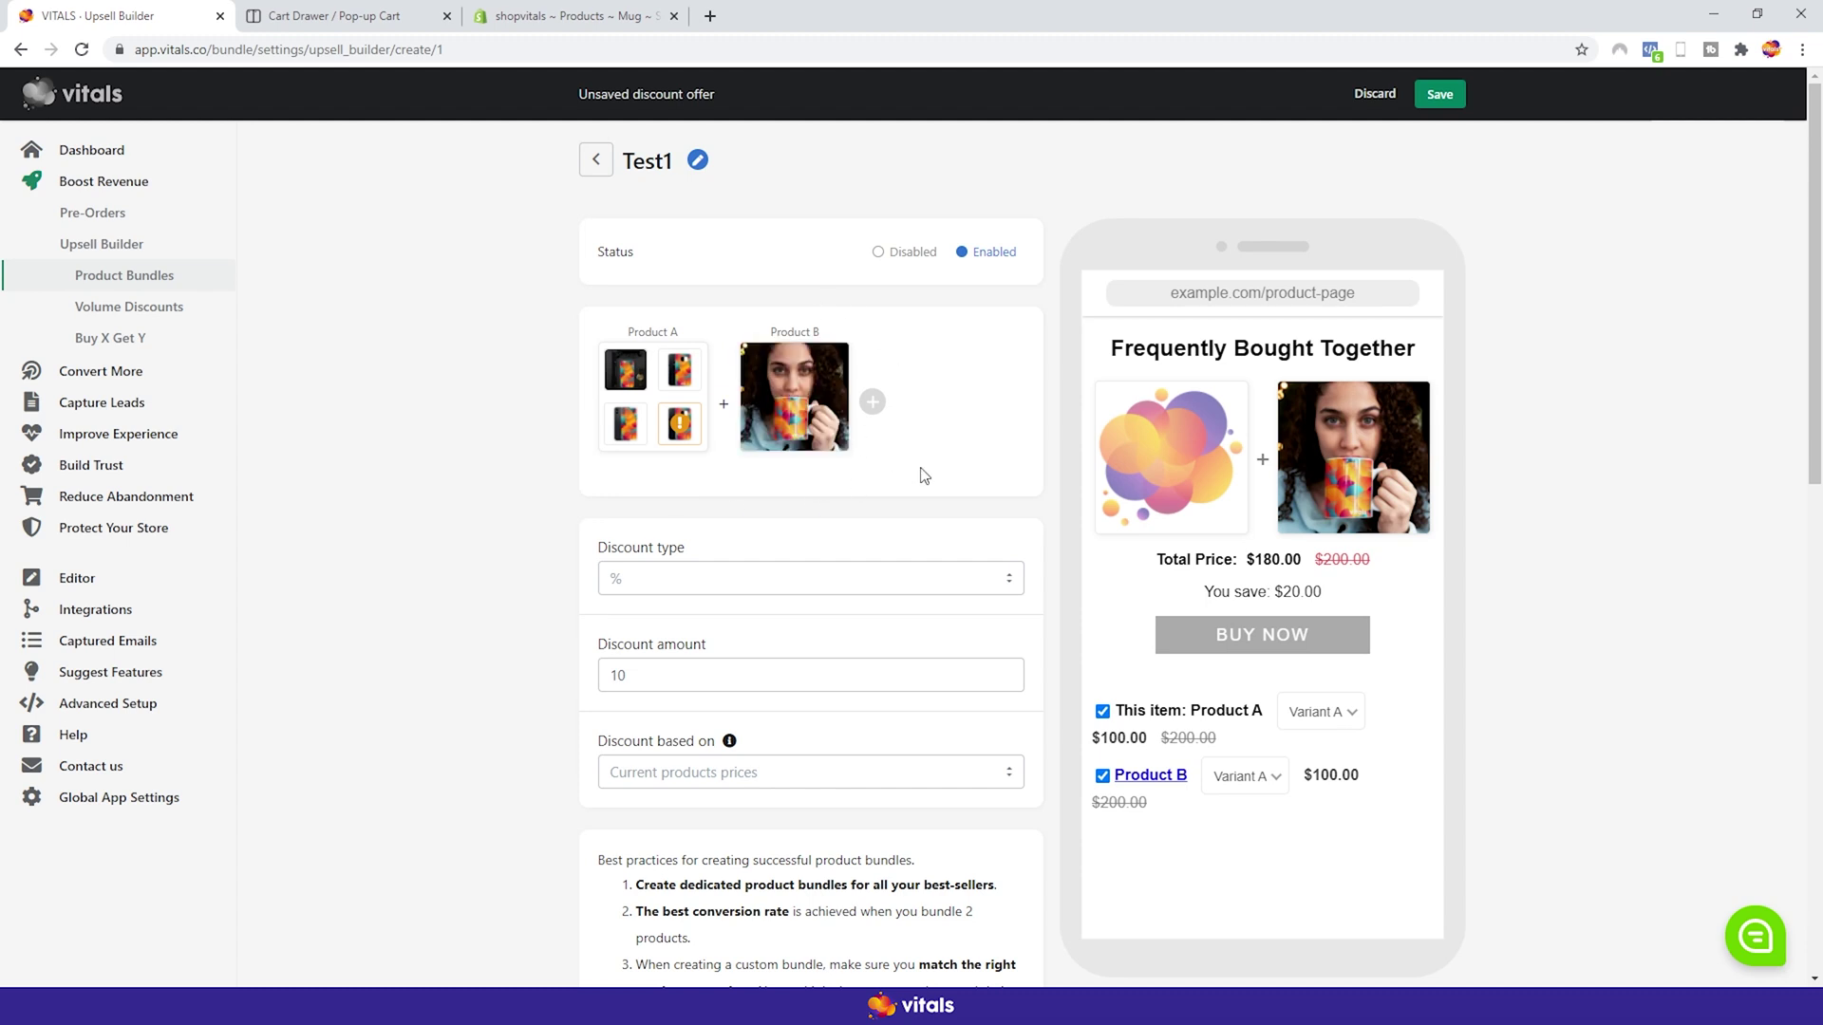
left_click(873, 402)
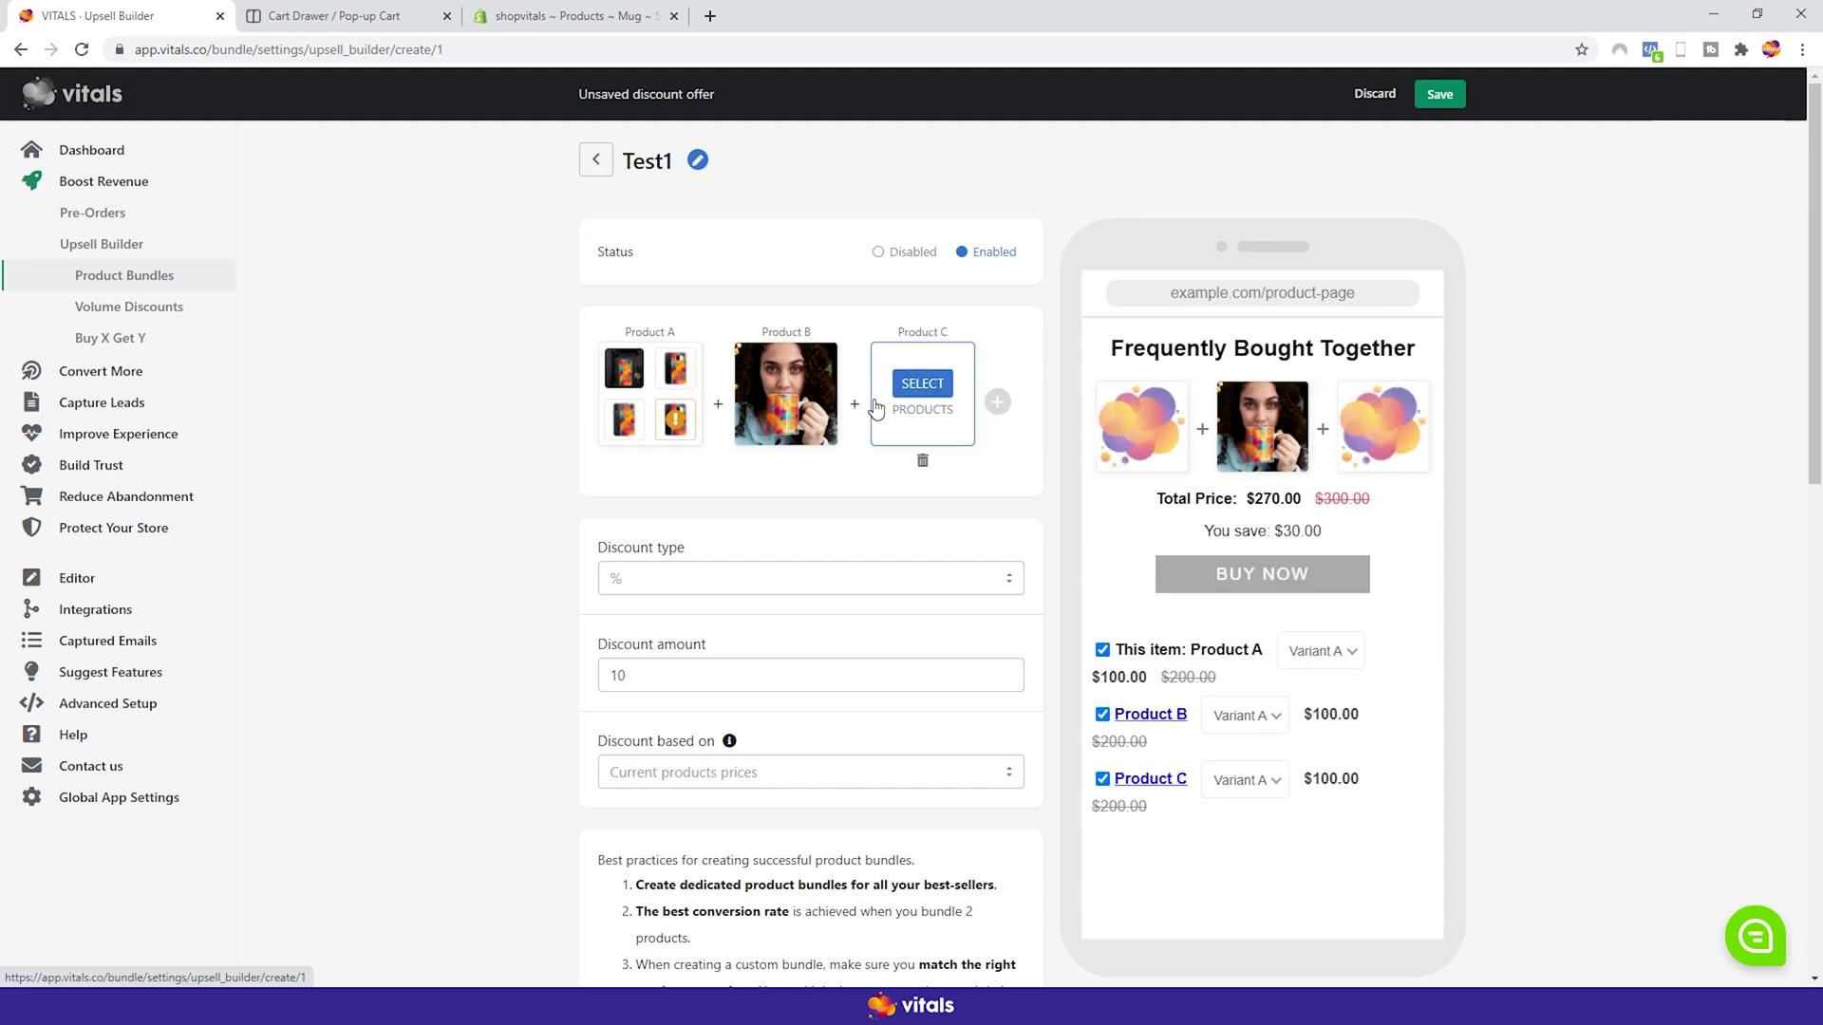
- Remove the Product C slot and replace Product A's four phone cases with the Tees & Hoodies collection
left_click(923, 461)
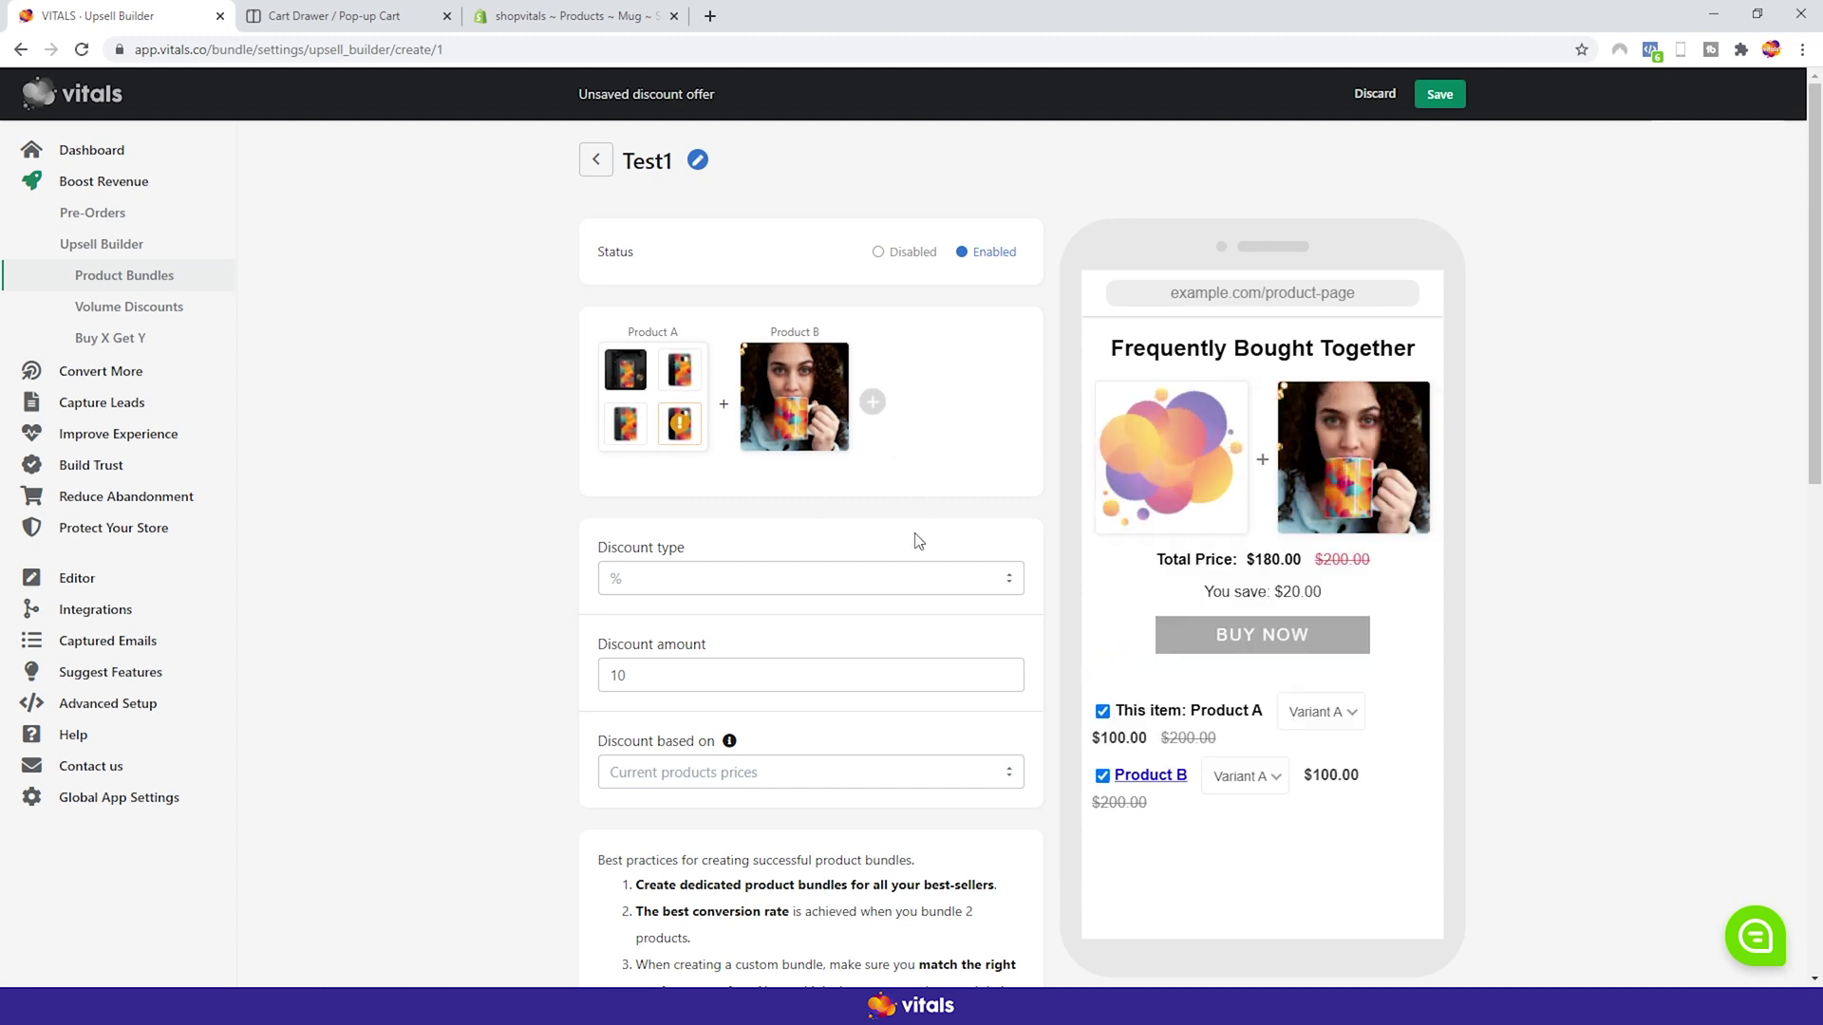
left_click(651, 394)
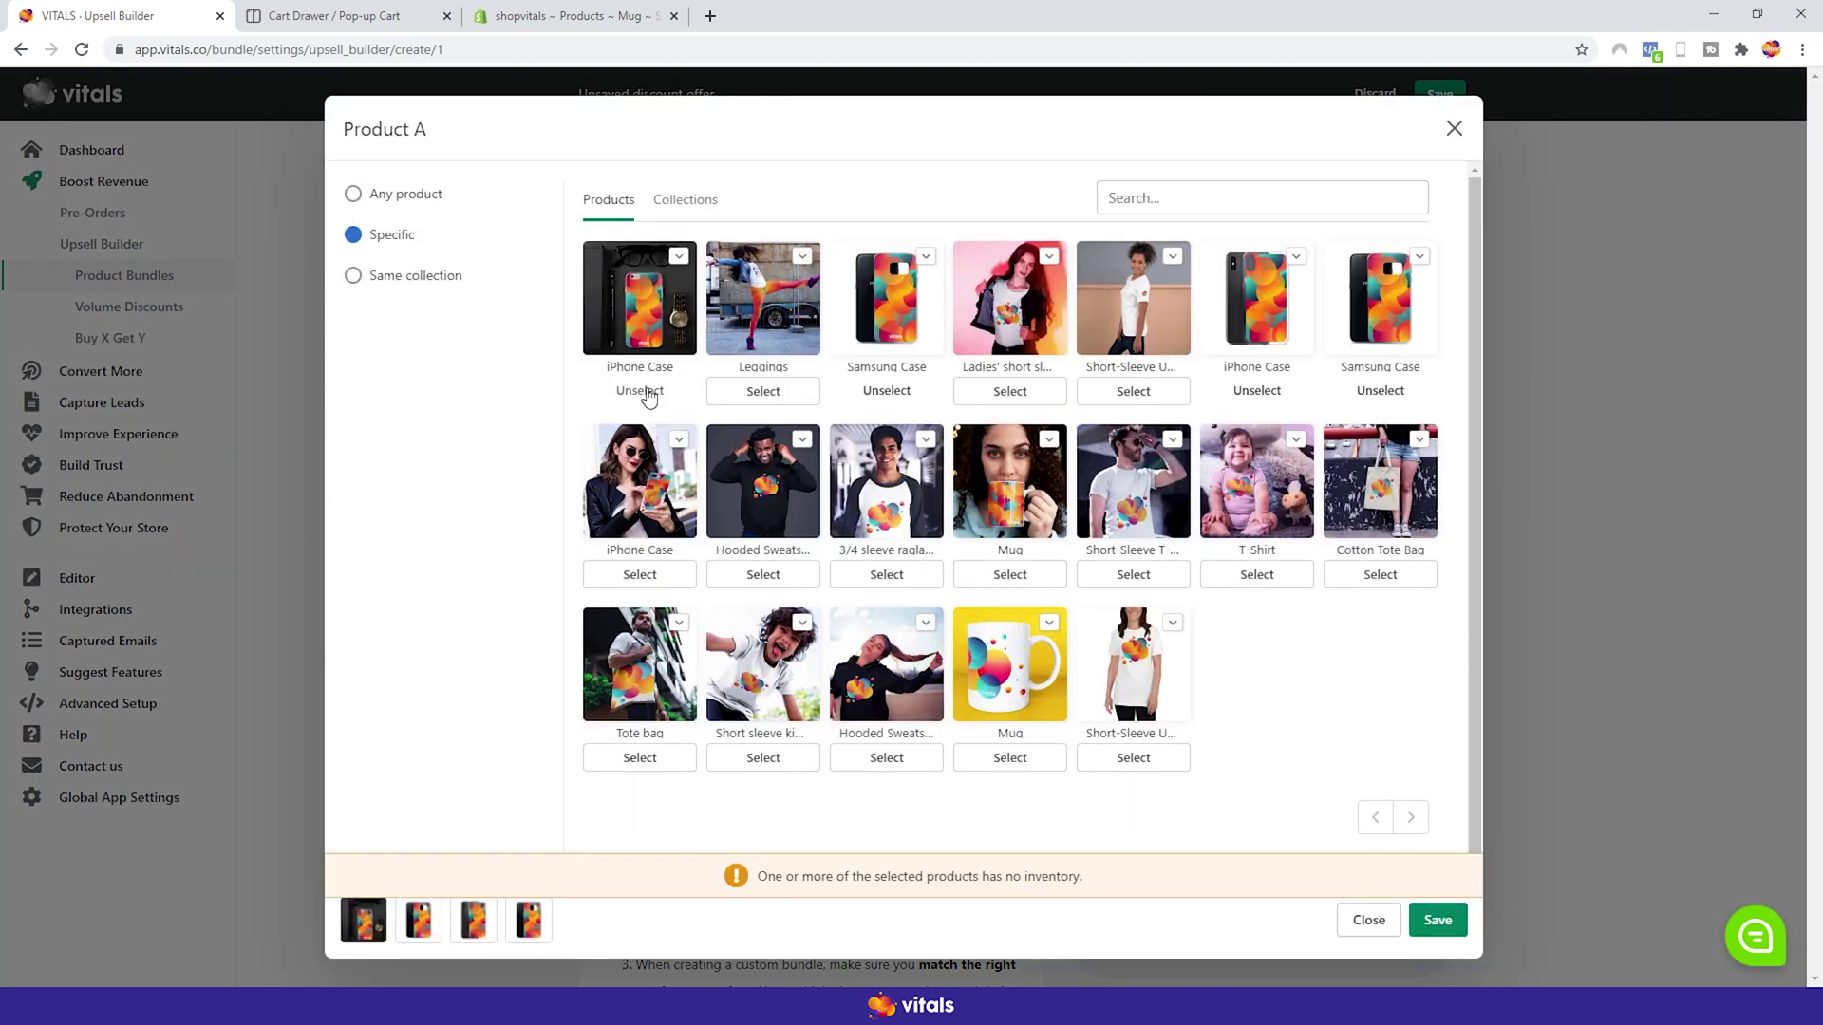
left_click(652, 392)
left_click(889, 391)
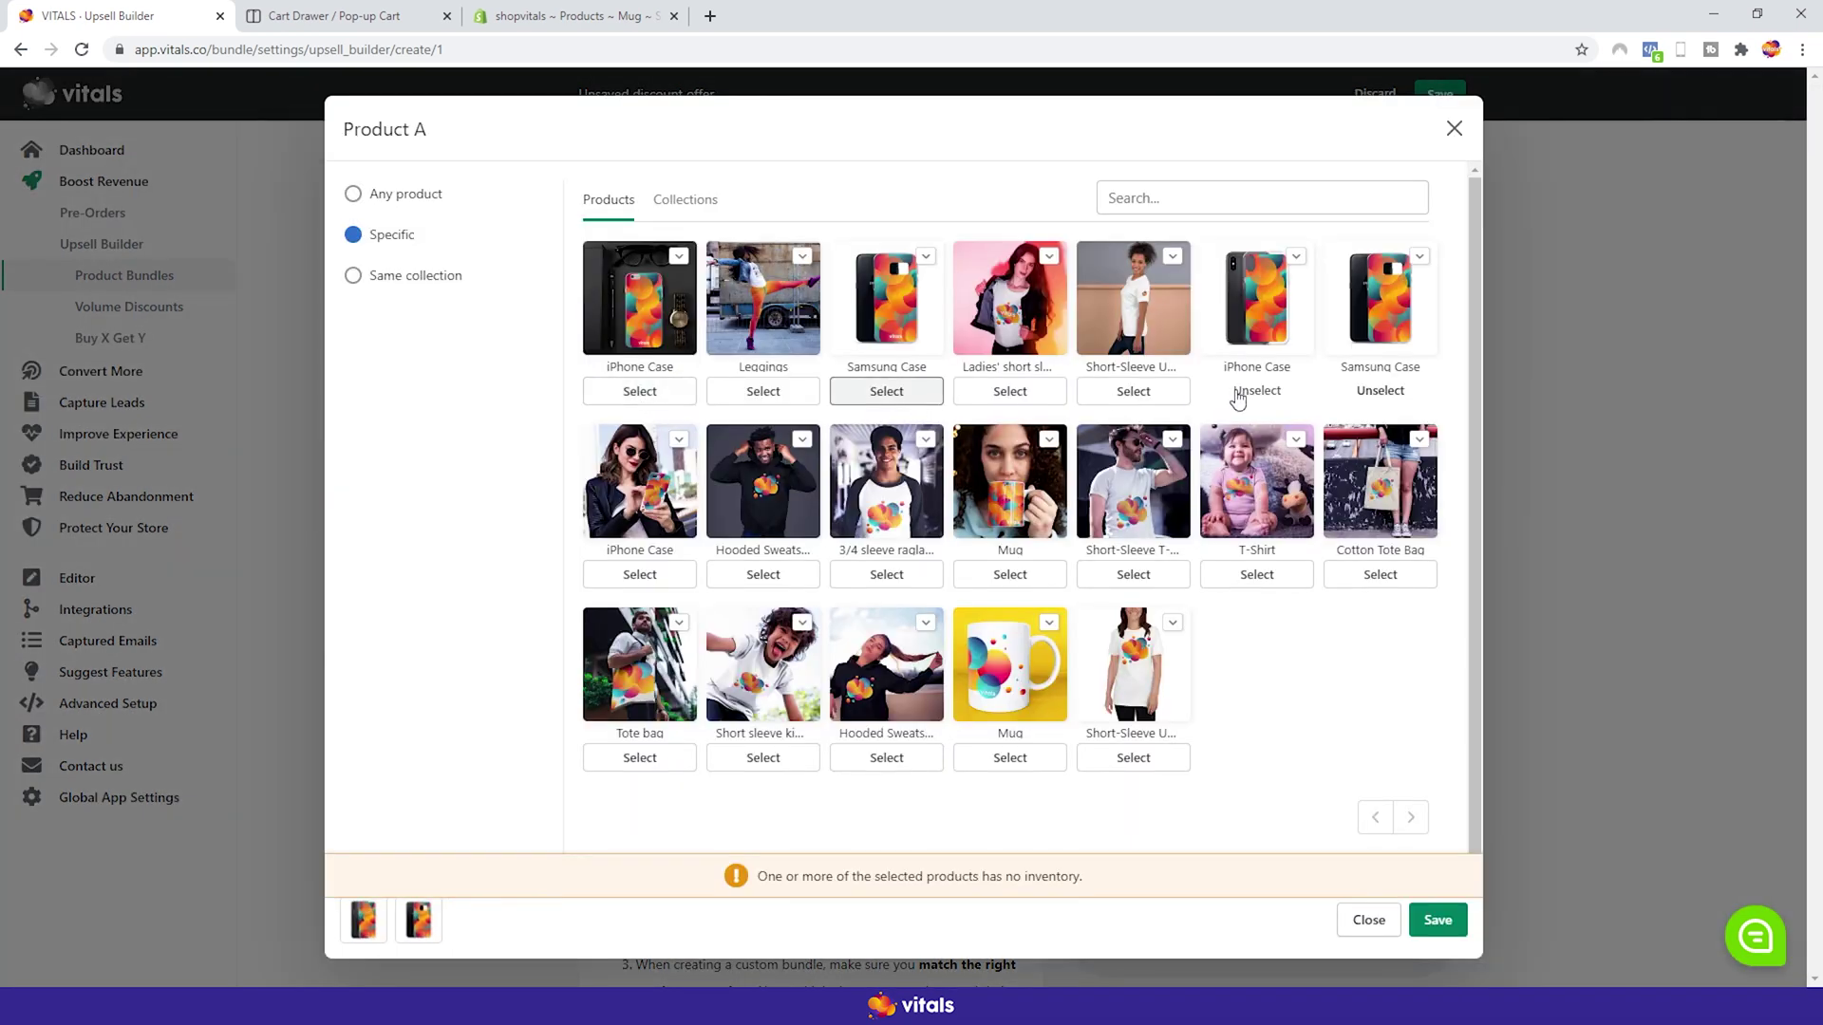
left_click(1257, 391)
left_click(1381, 391)
left_click(697, 203)
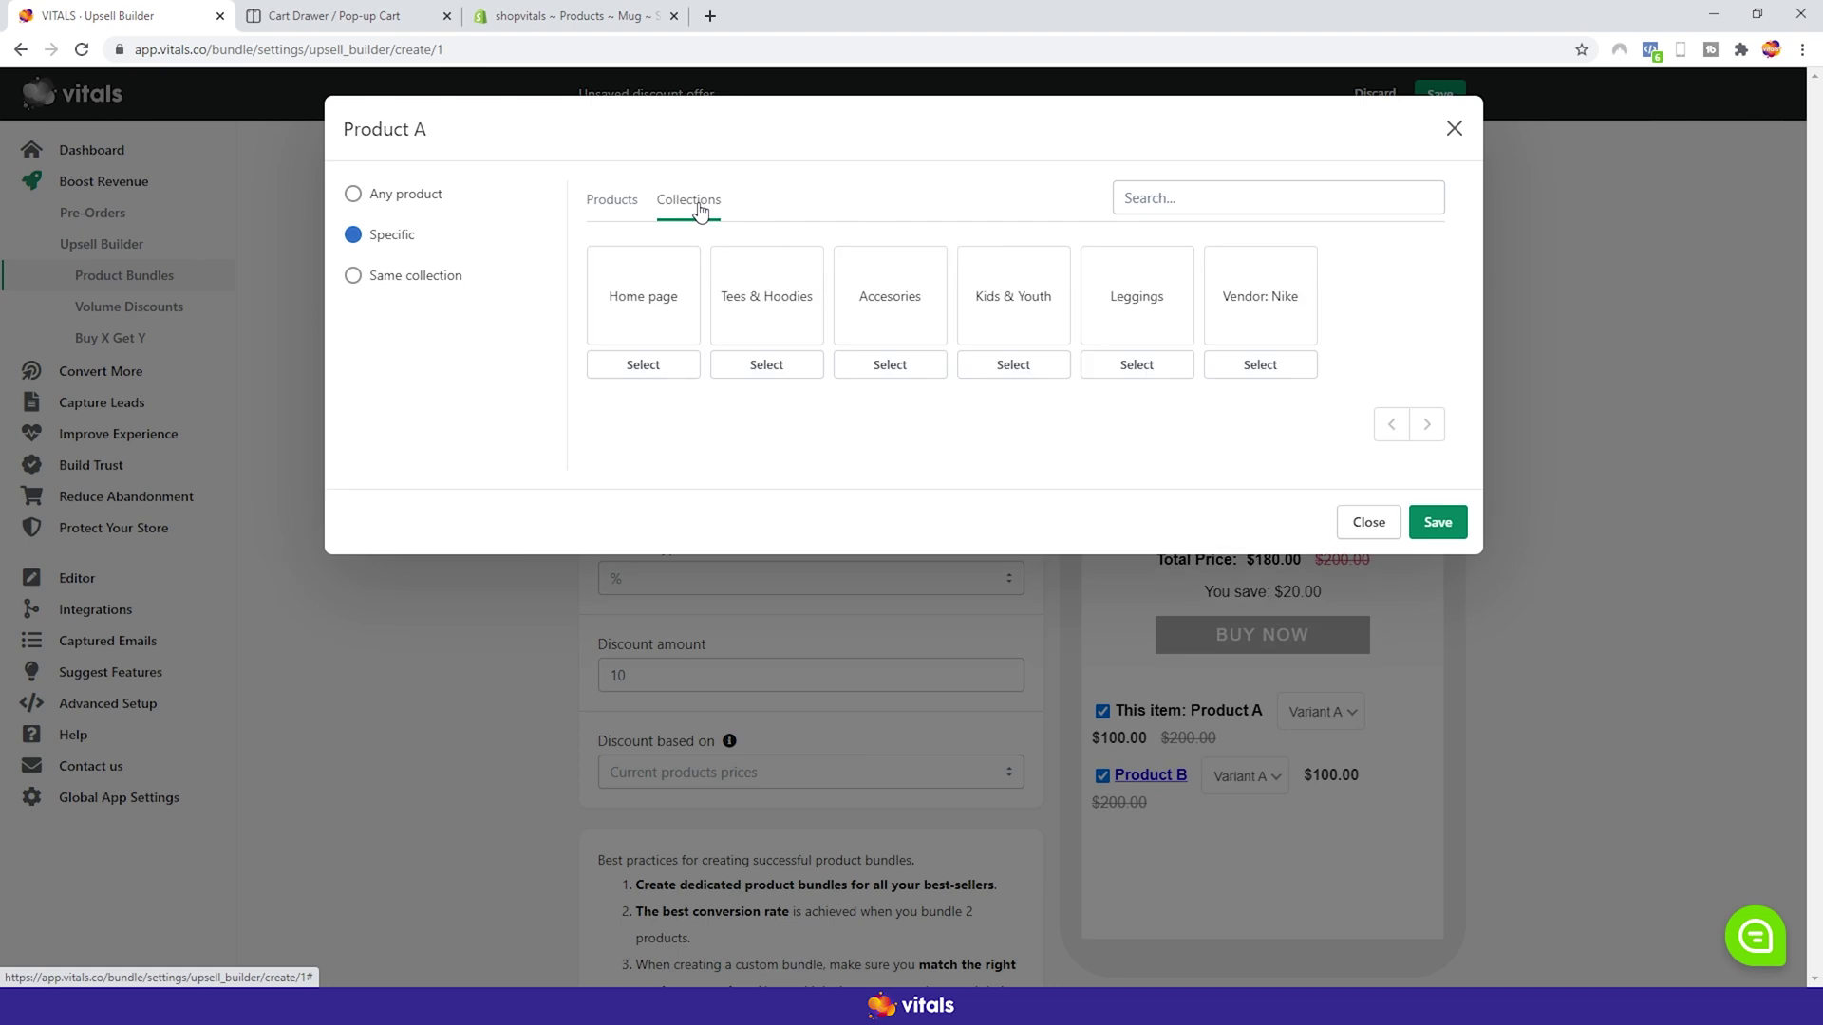
left_click(773, 368)
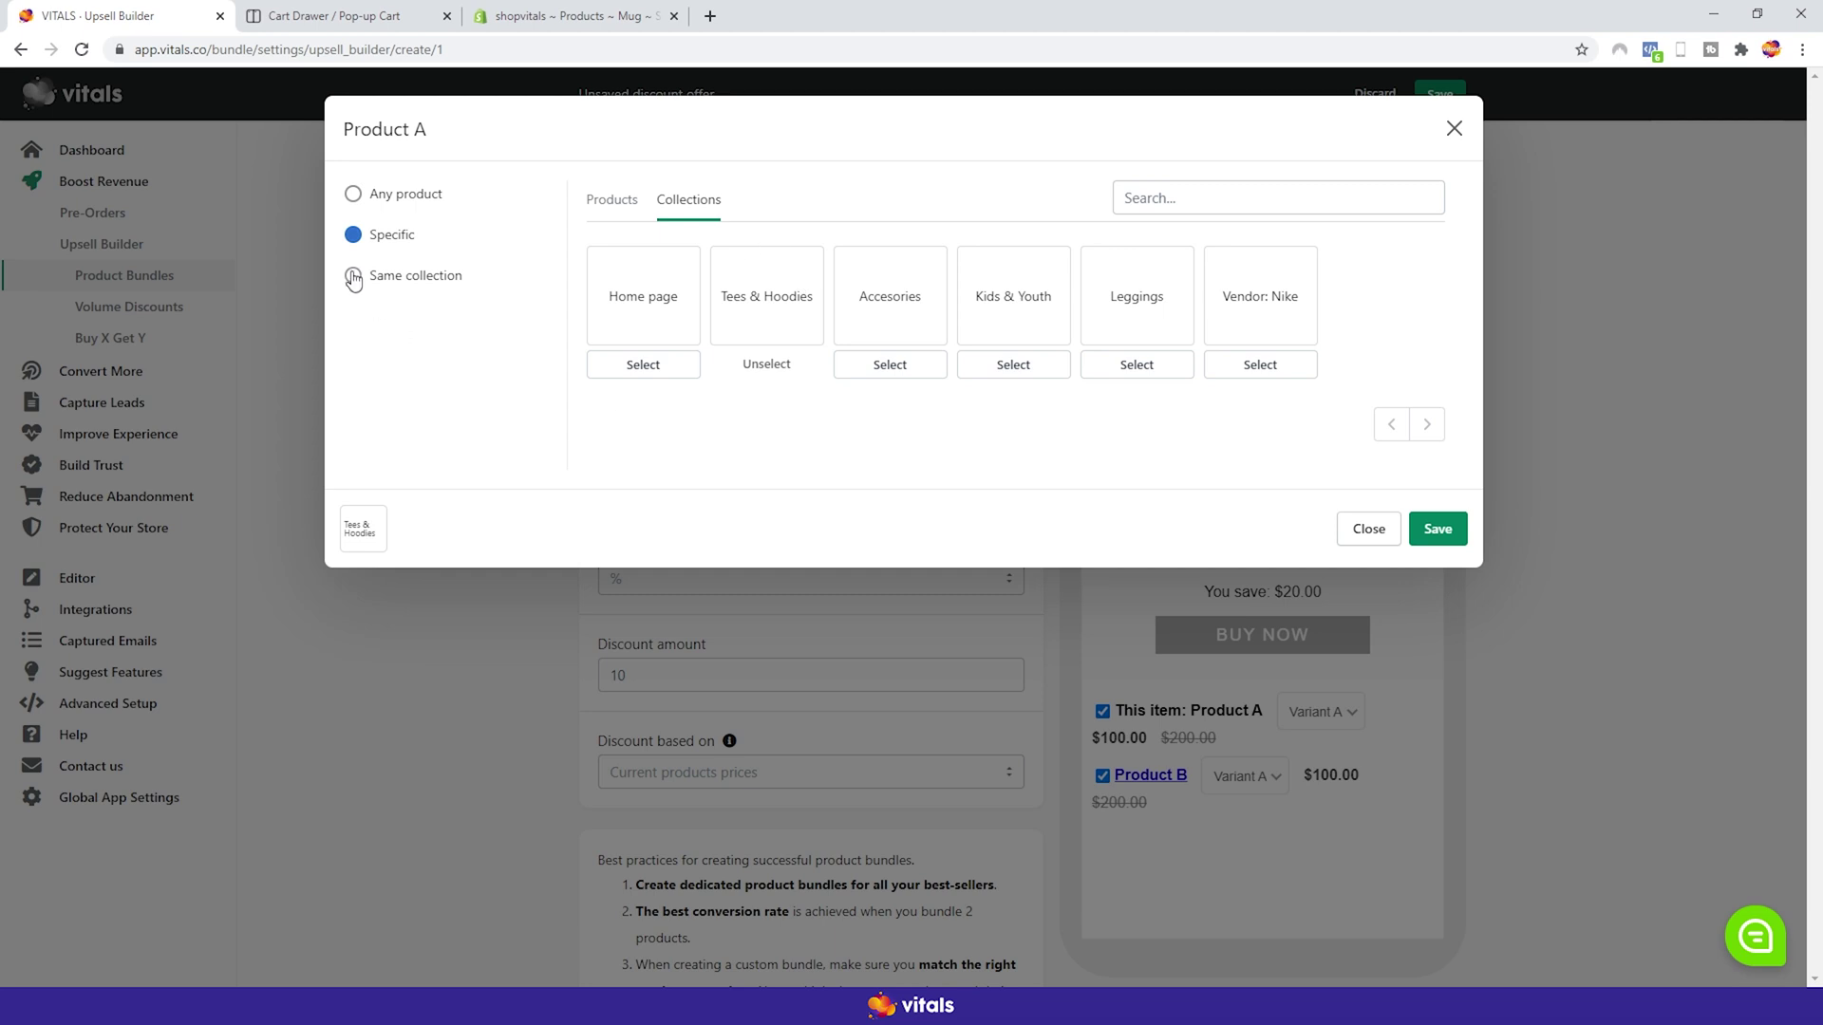
- Try Same collection, check the mug in Shopify admin, then save Tees & Hoodies as Product A
left_click(425, 278)
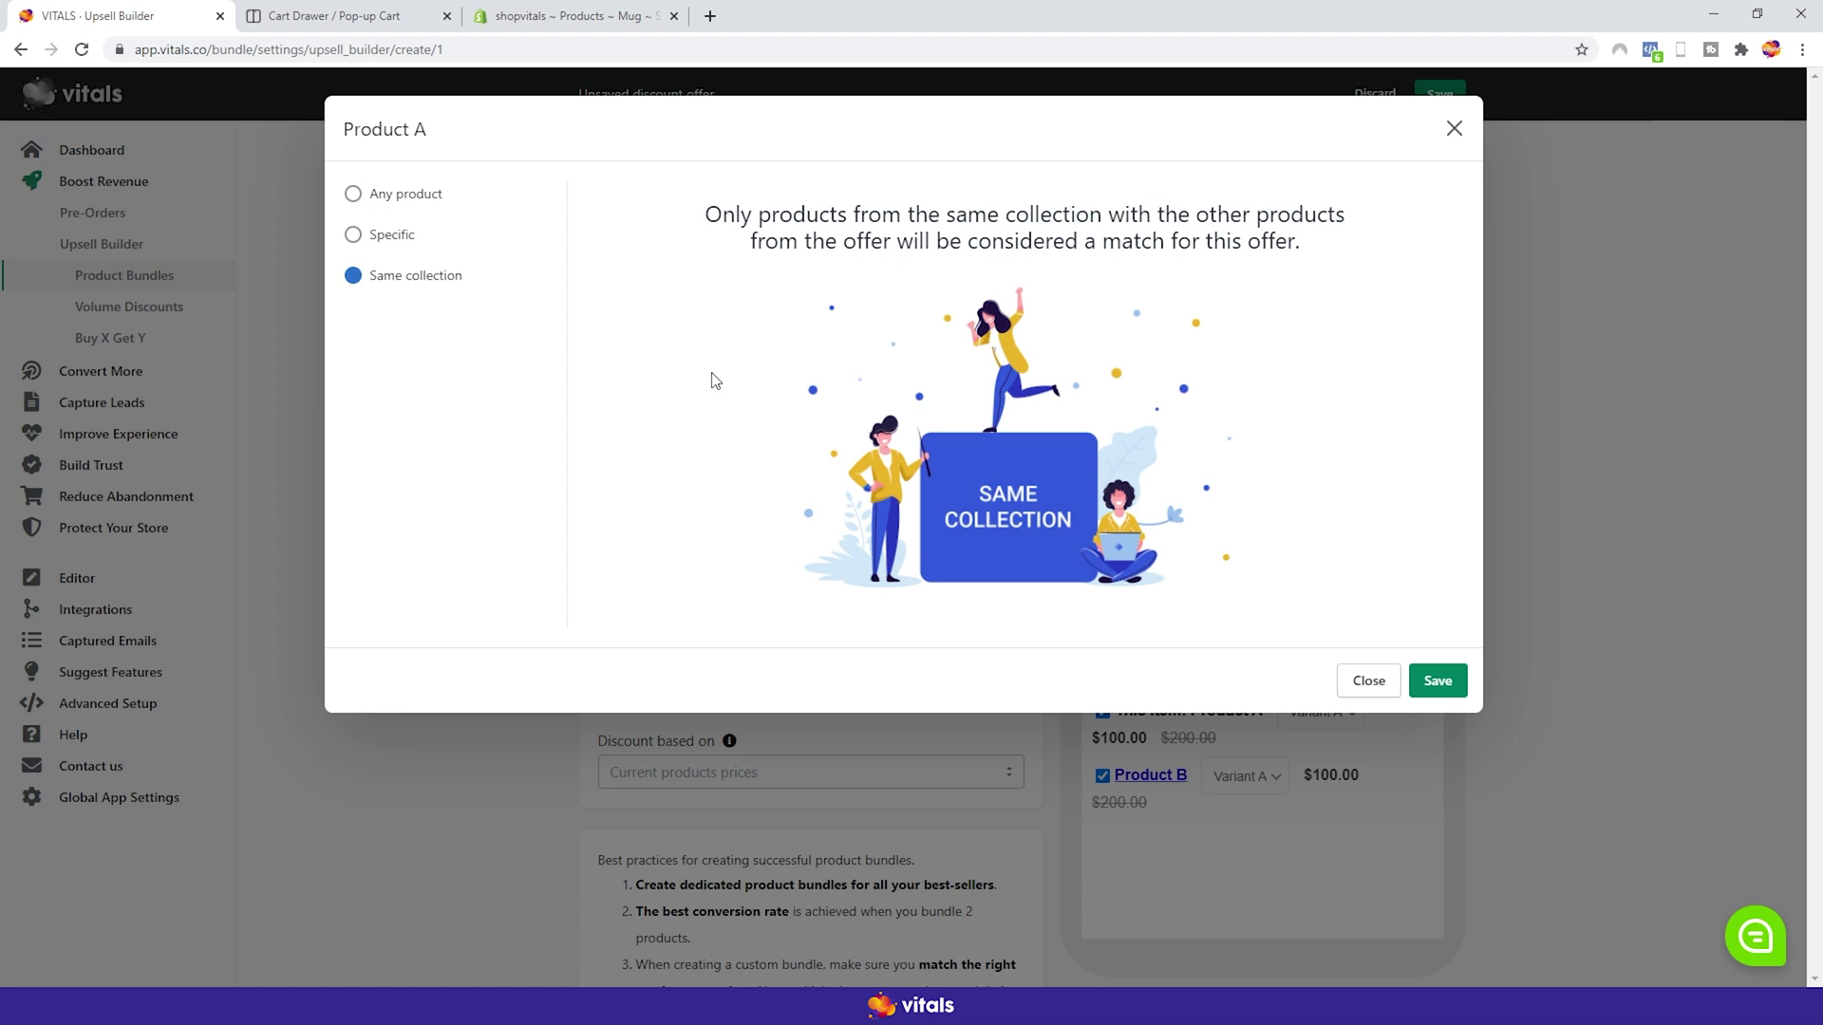
left_click(578, 16)
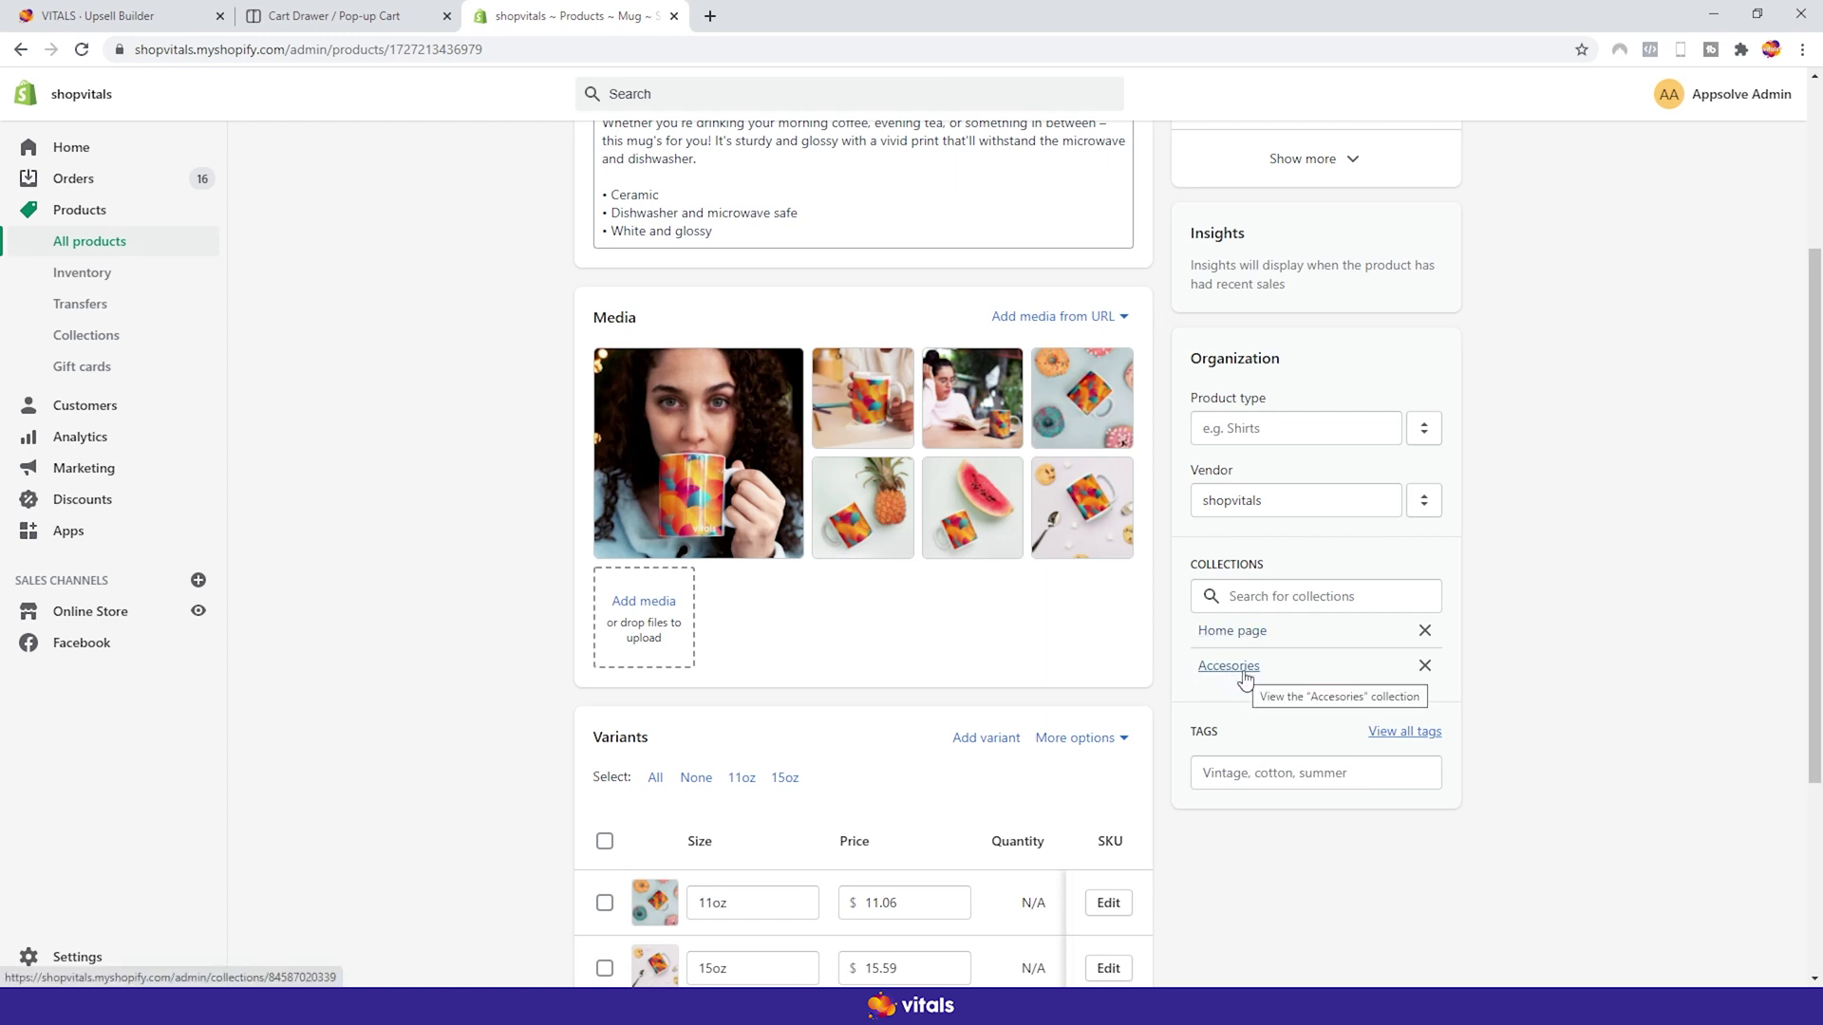
left_click(152, 17)
left_click(376, 238)
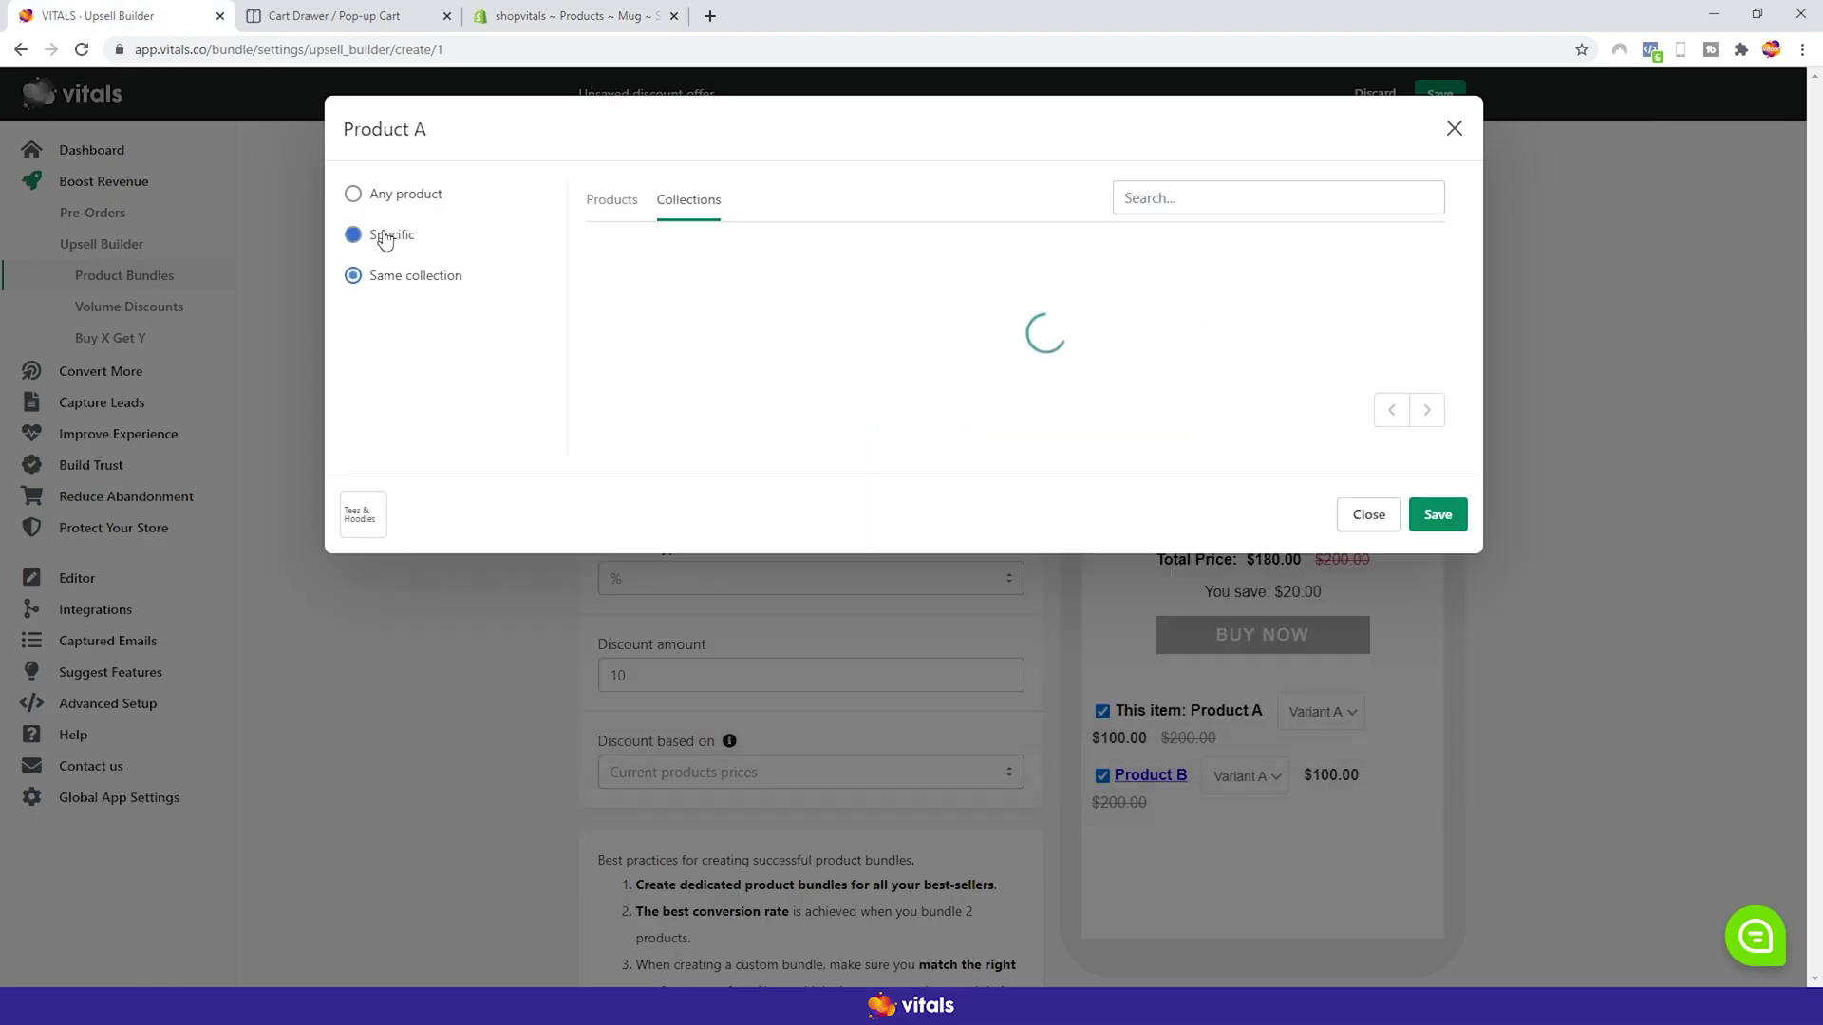
left_click(1435, 529)
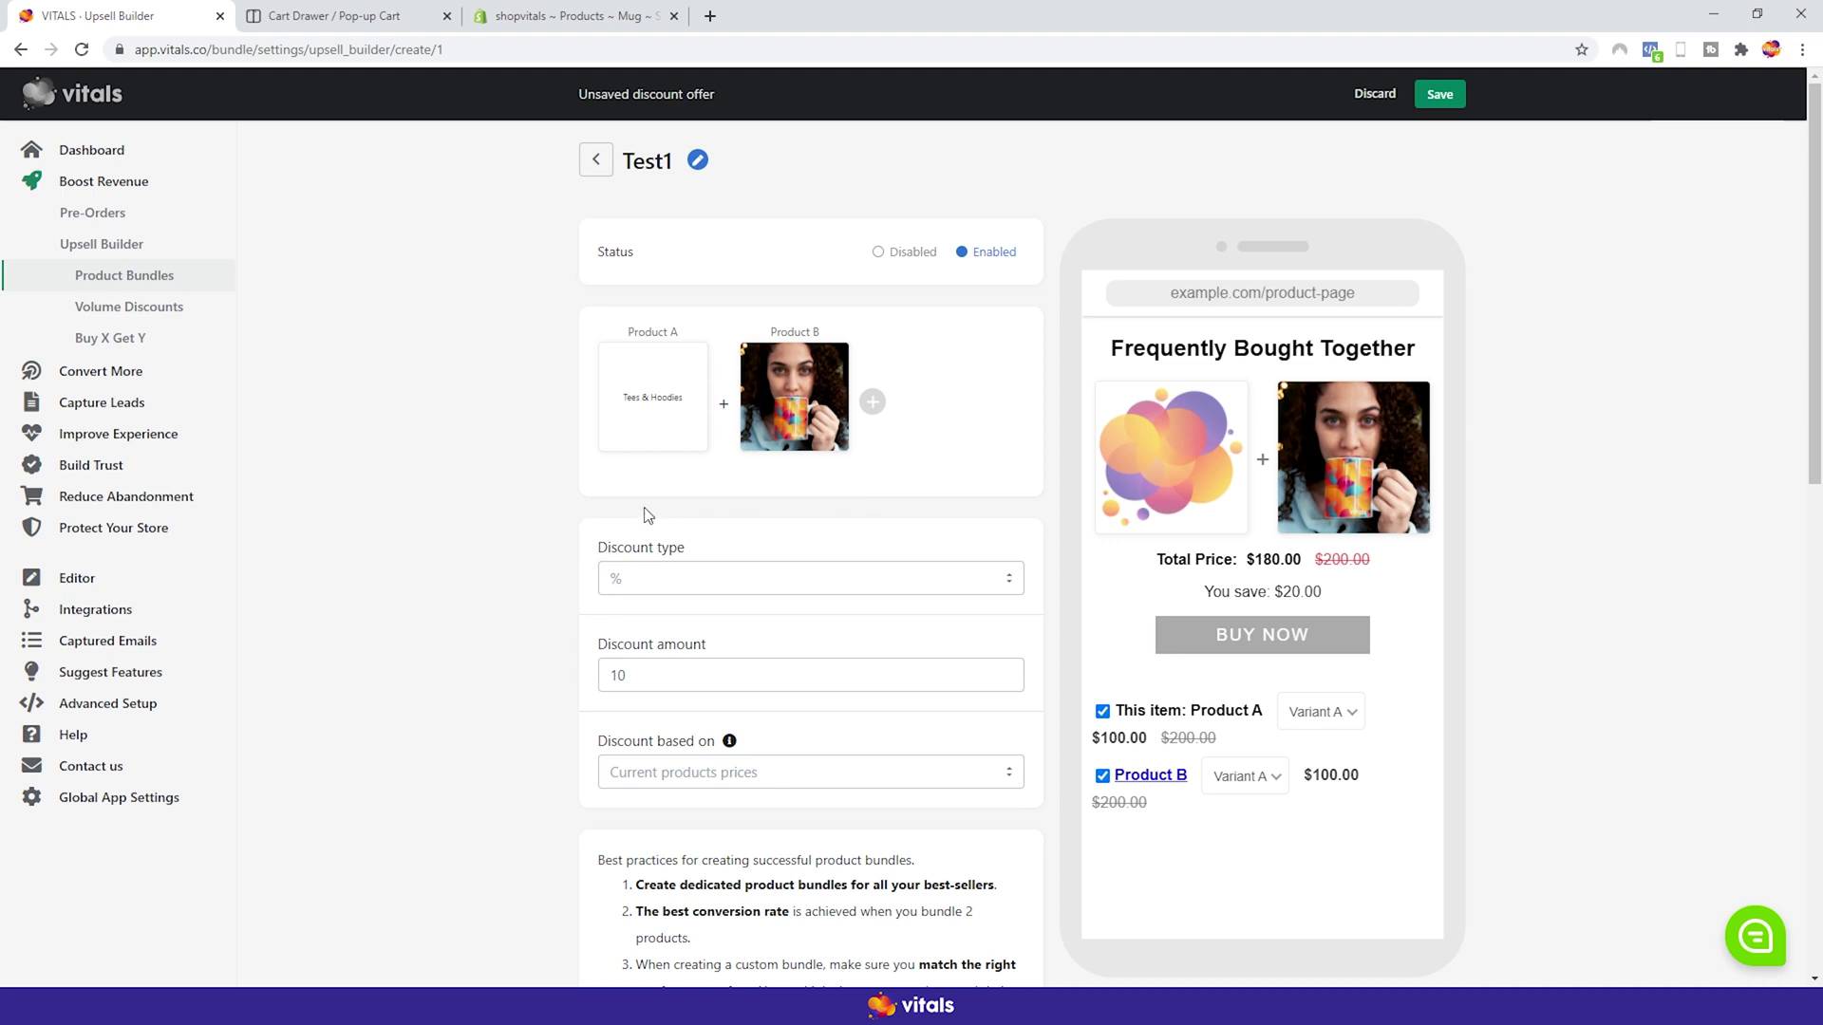
left_click(666, 587)
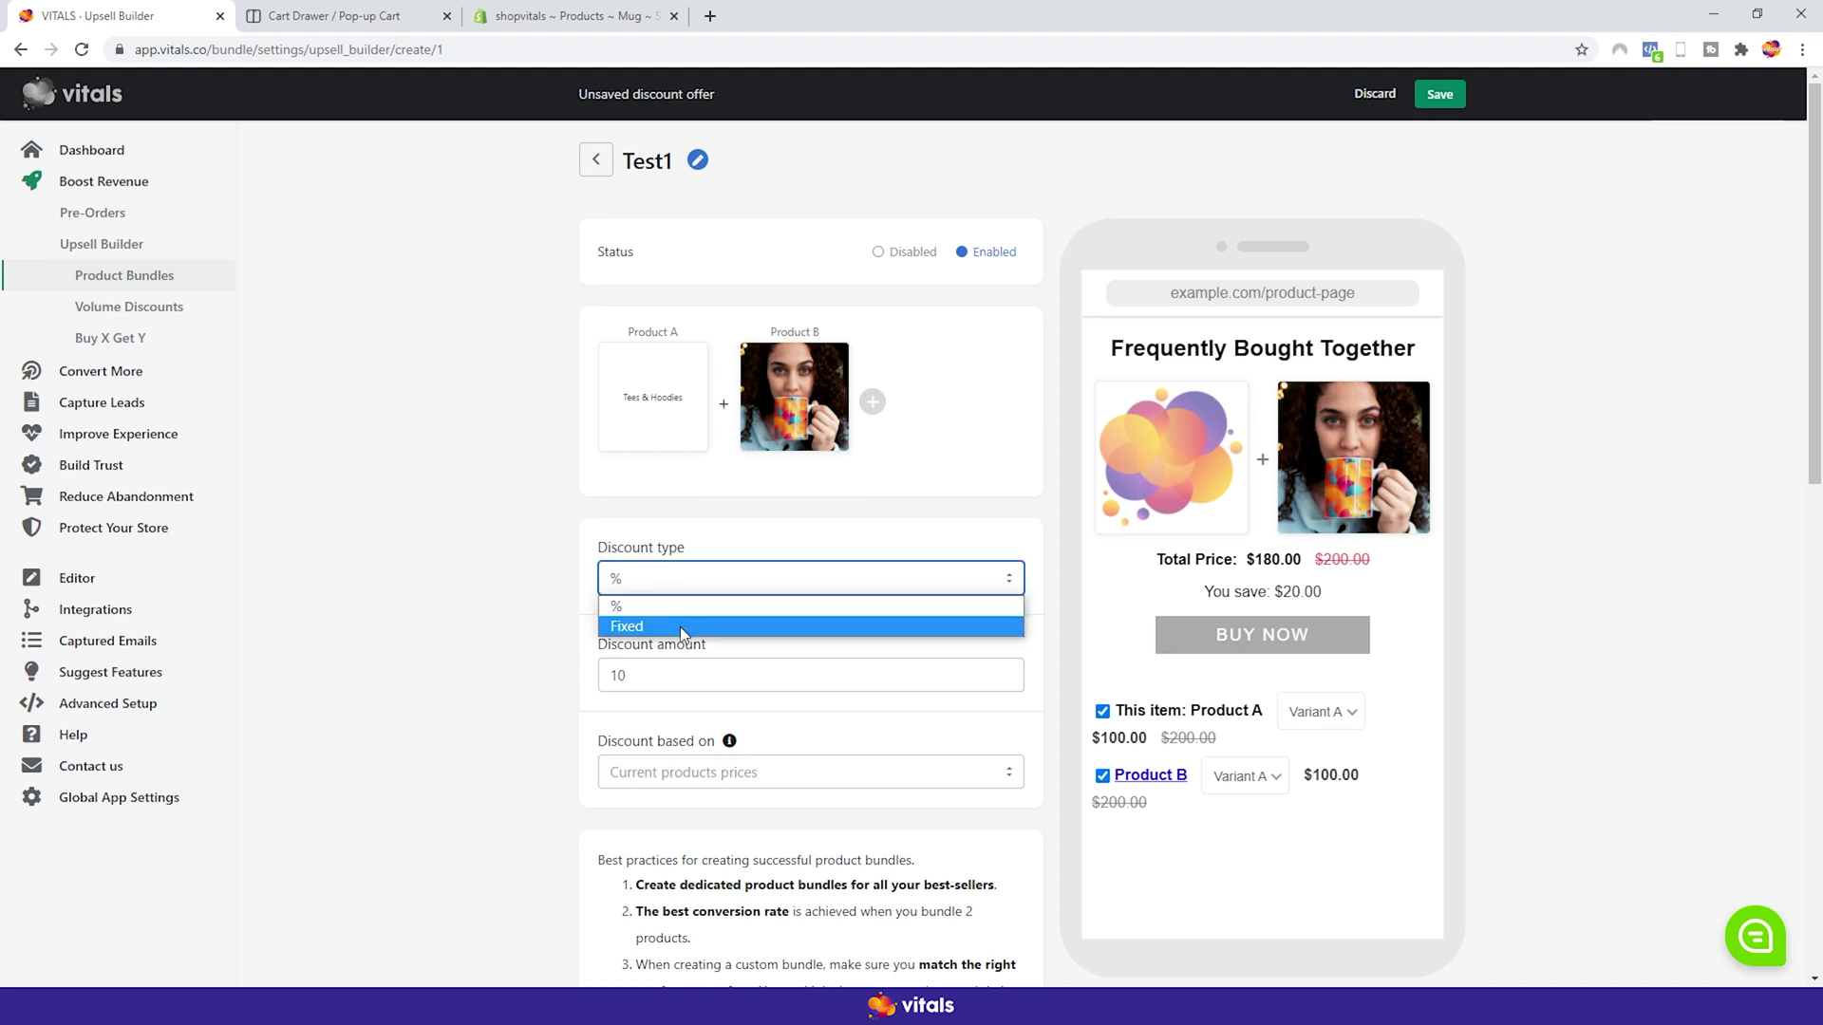
left_click(558, 622)
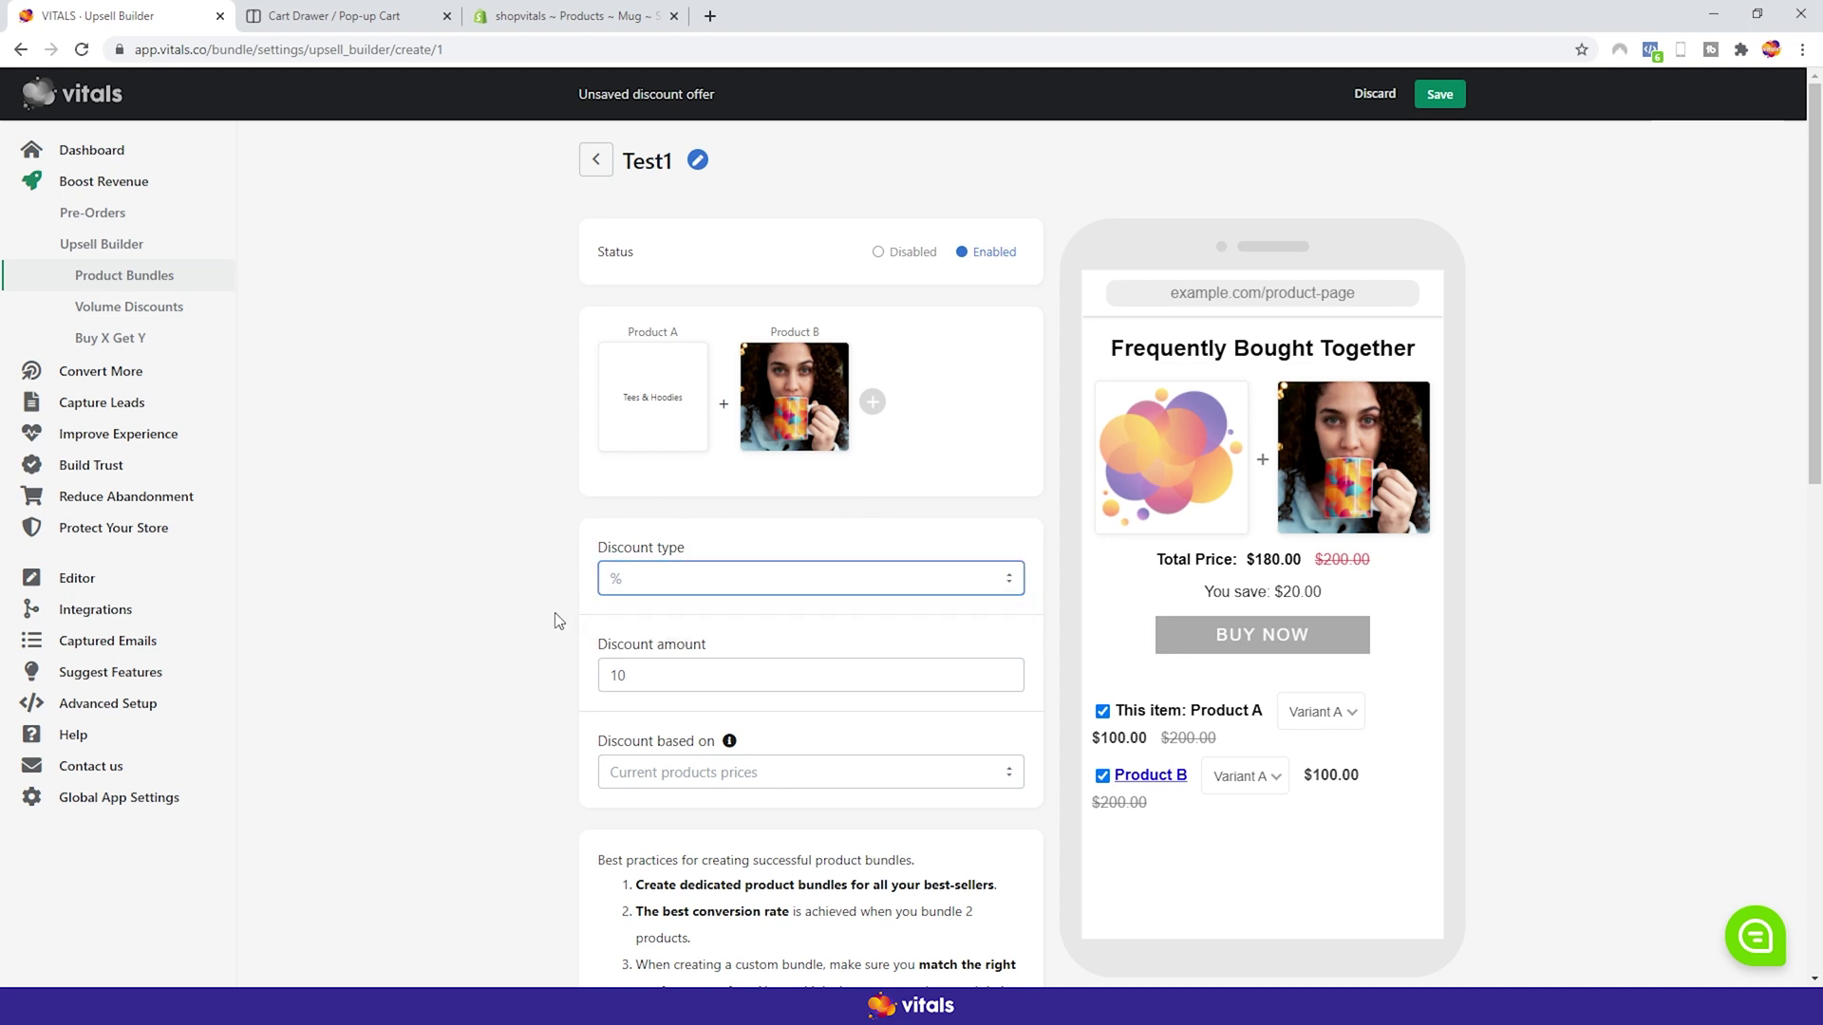
left_click(697, 781)
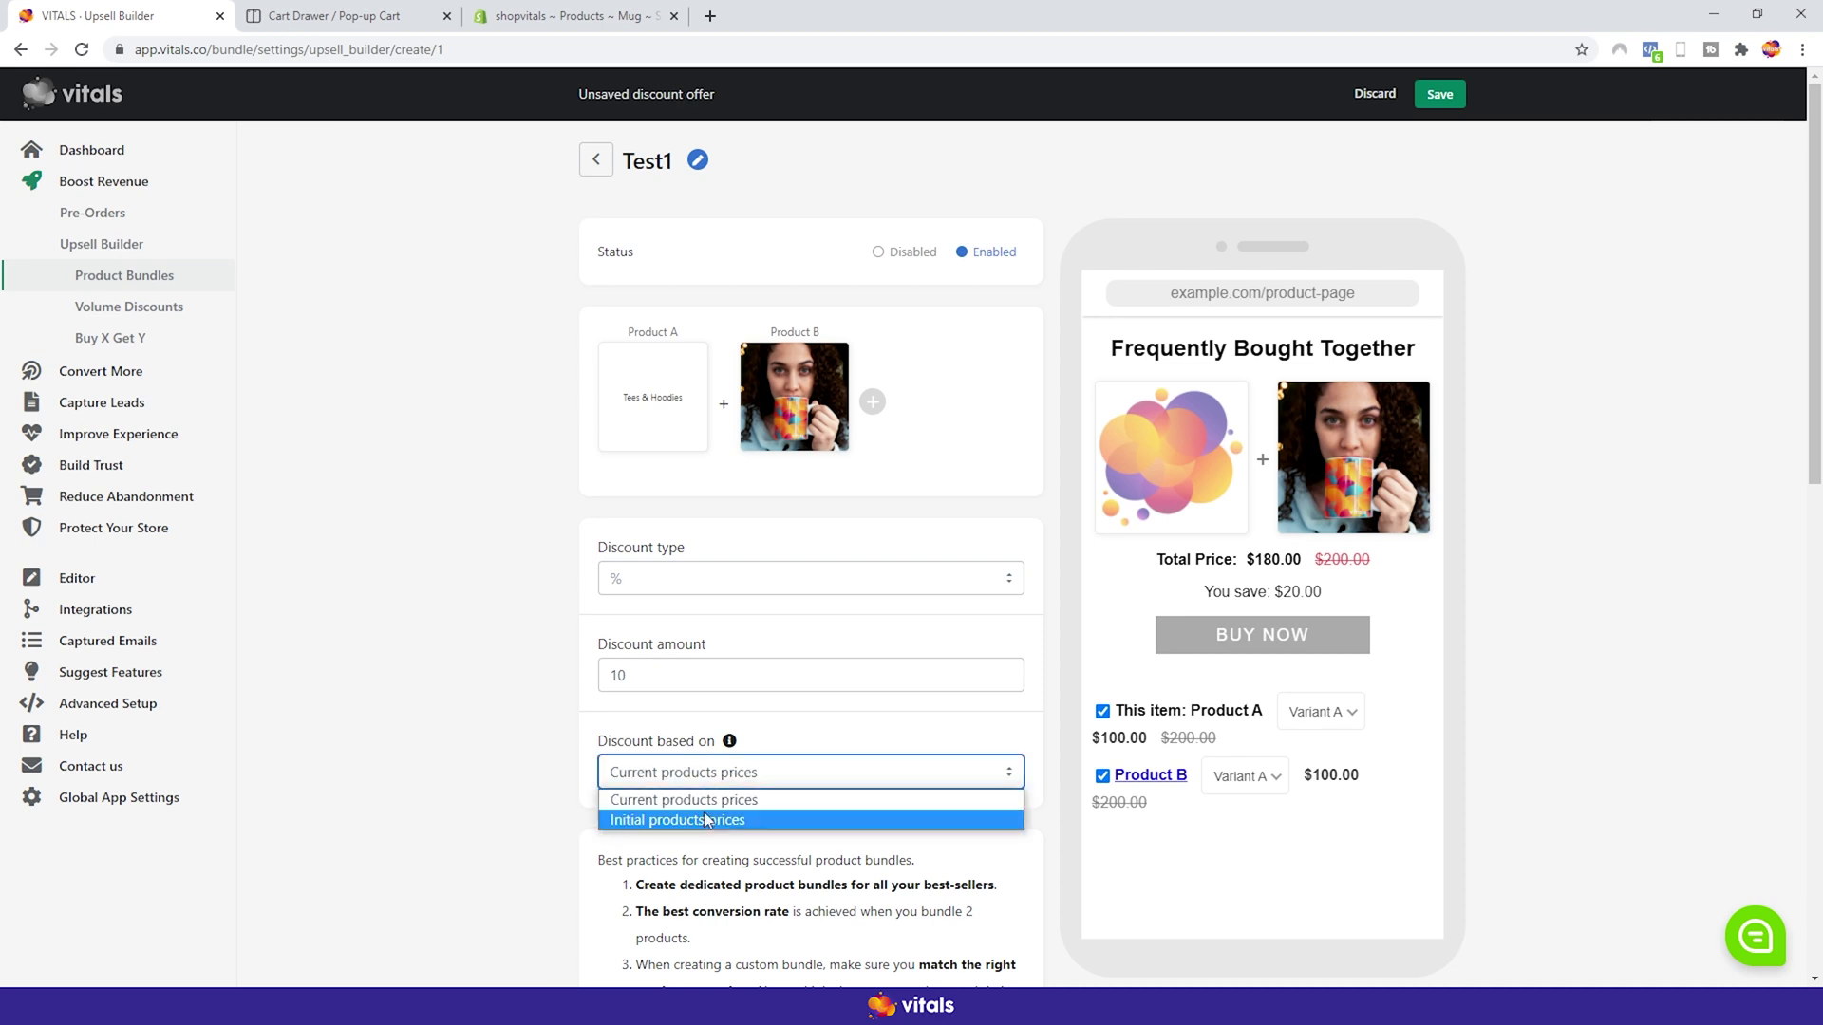
left_click(804, 802)
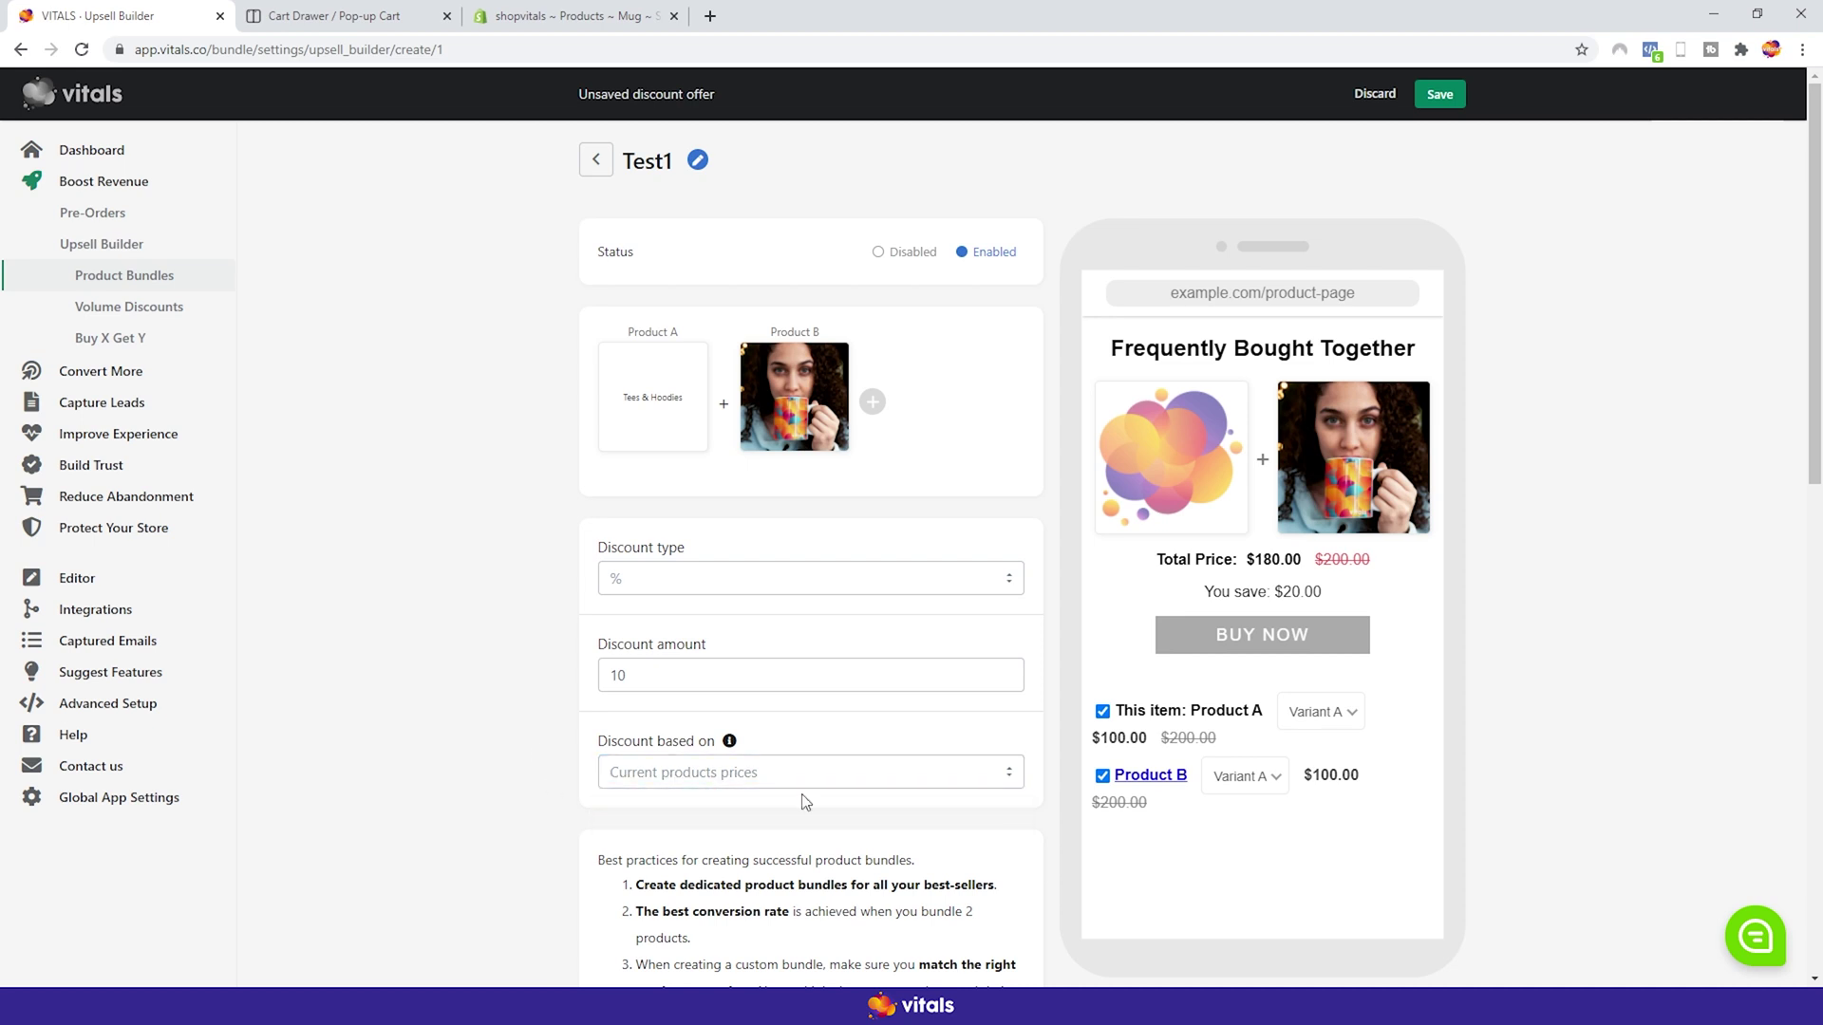
scroll(1125, 543, "down", 5)
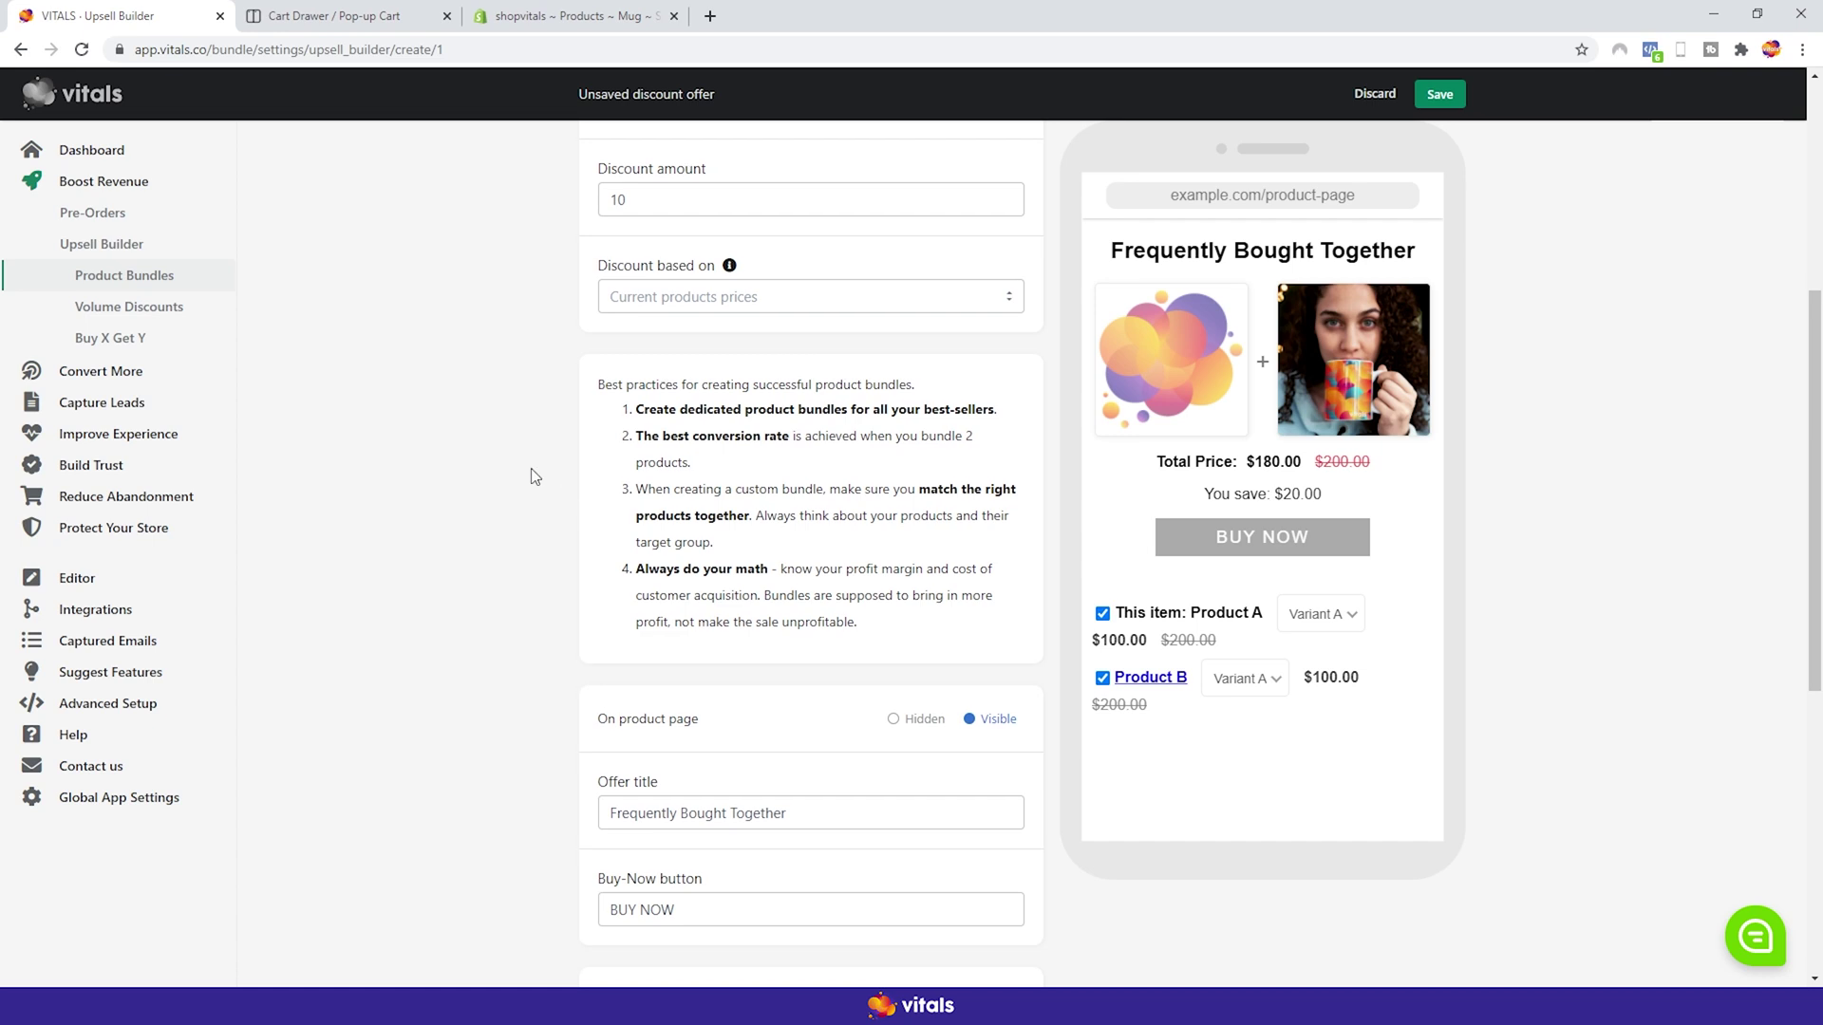
scroll(525, 466, "down", 4)
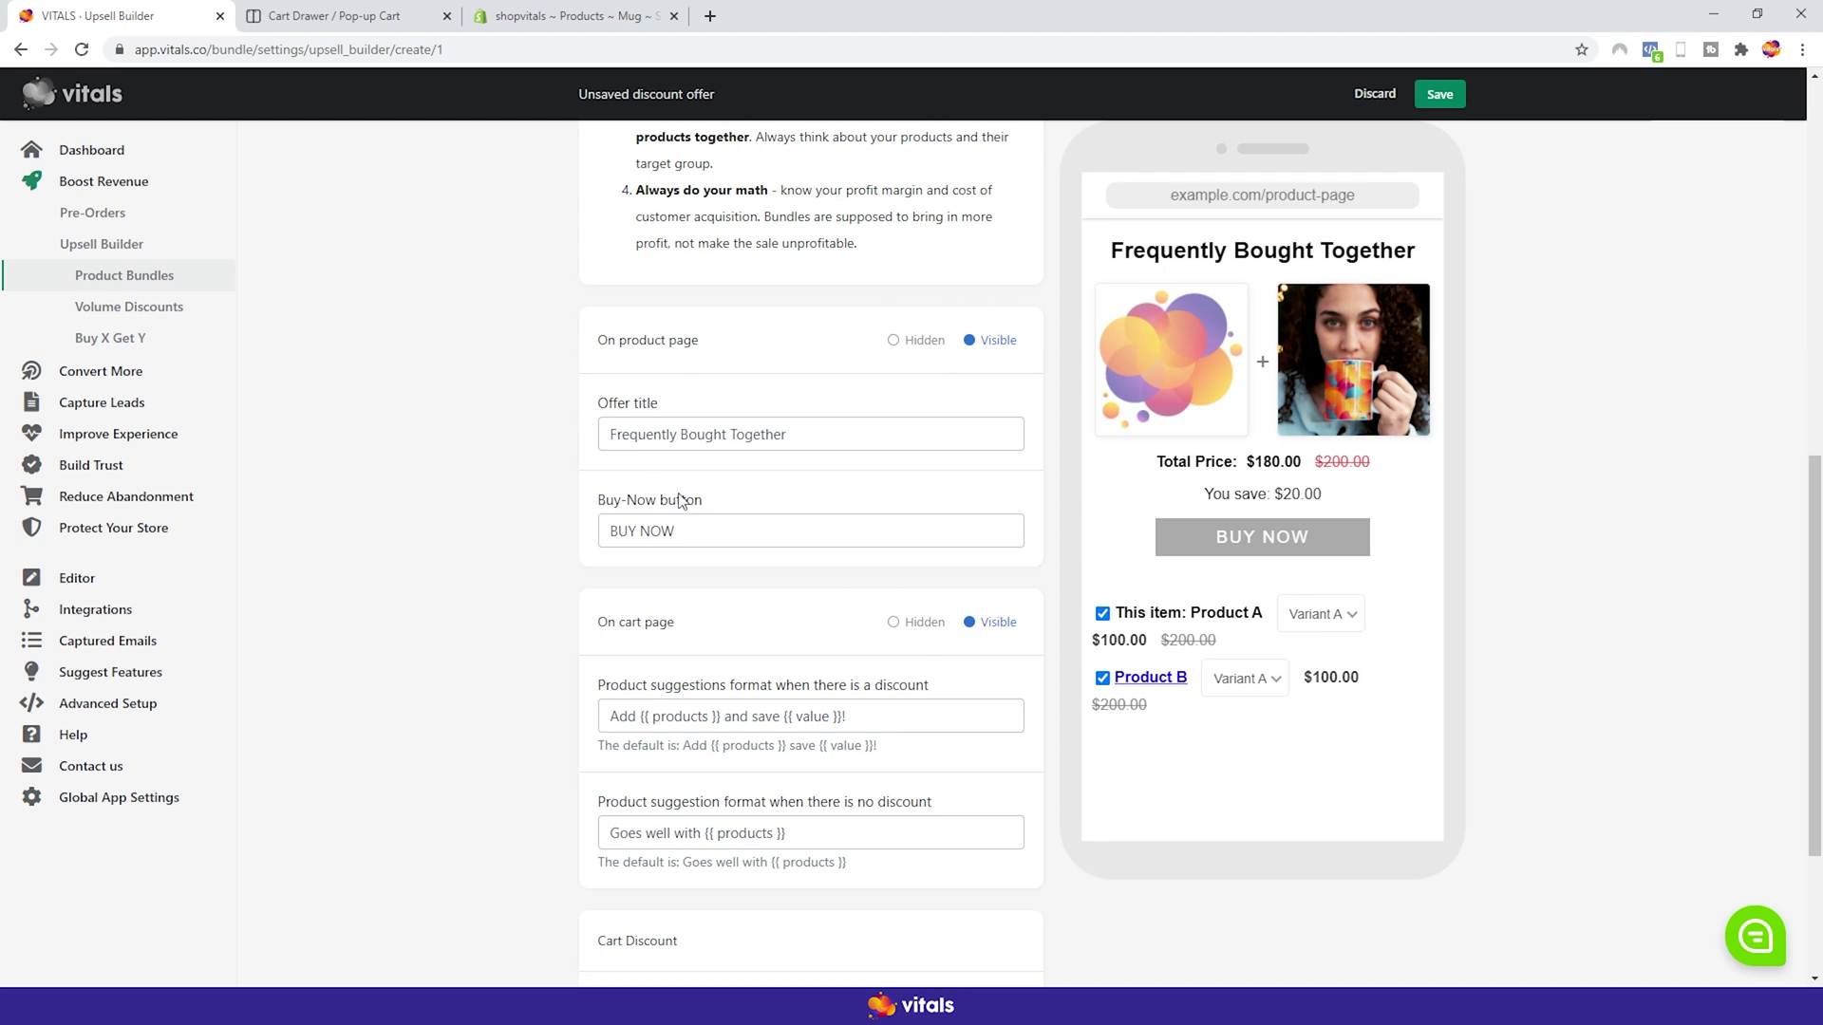
- Leave the product page, cart page and cart discount settings unchanged and save the Test1 offer
scroll(663, 520, "down", 2)
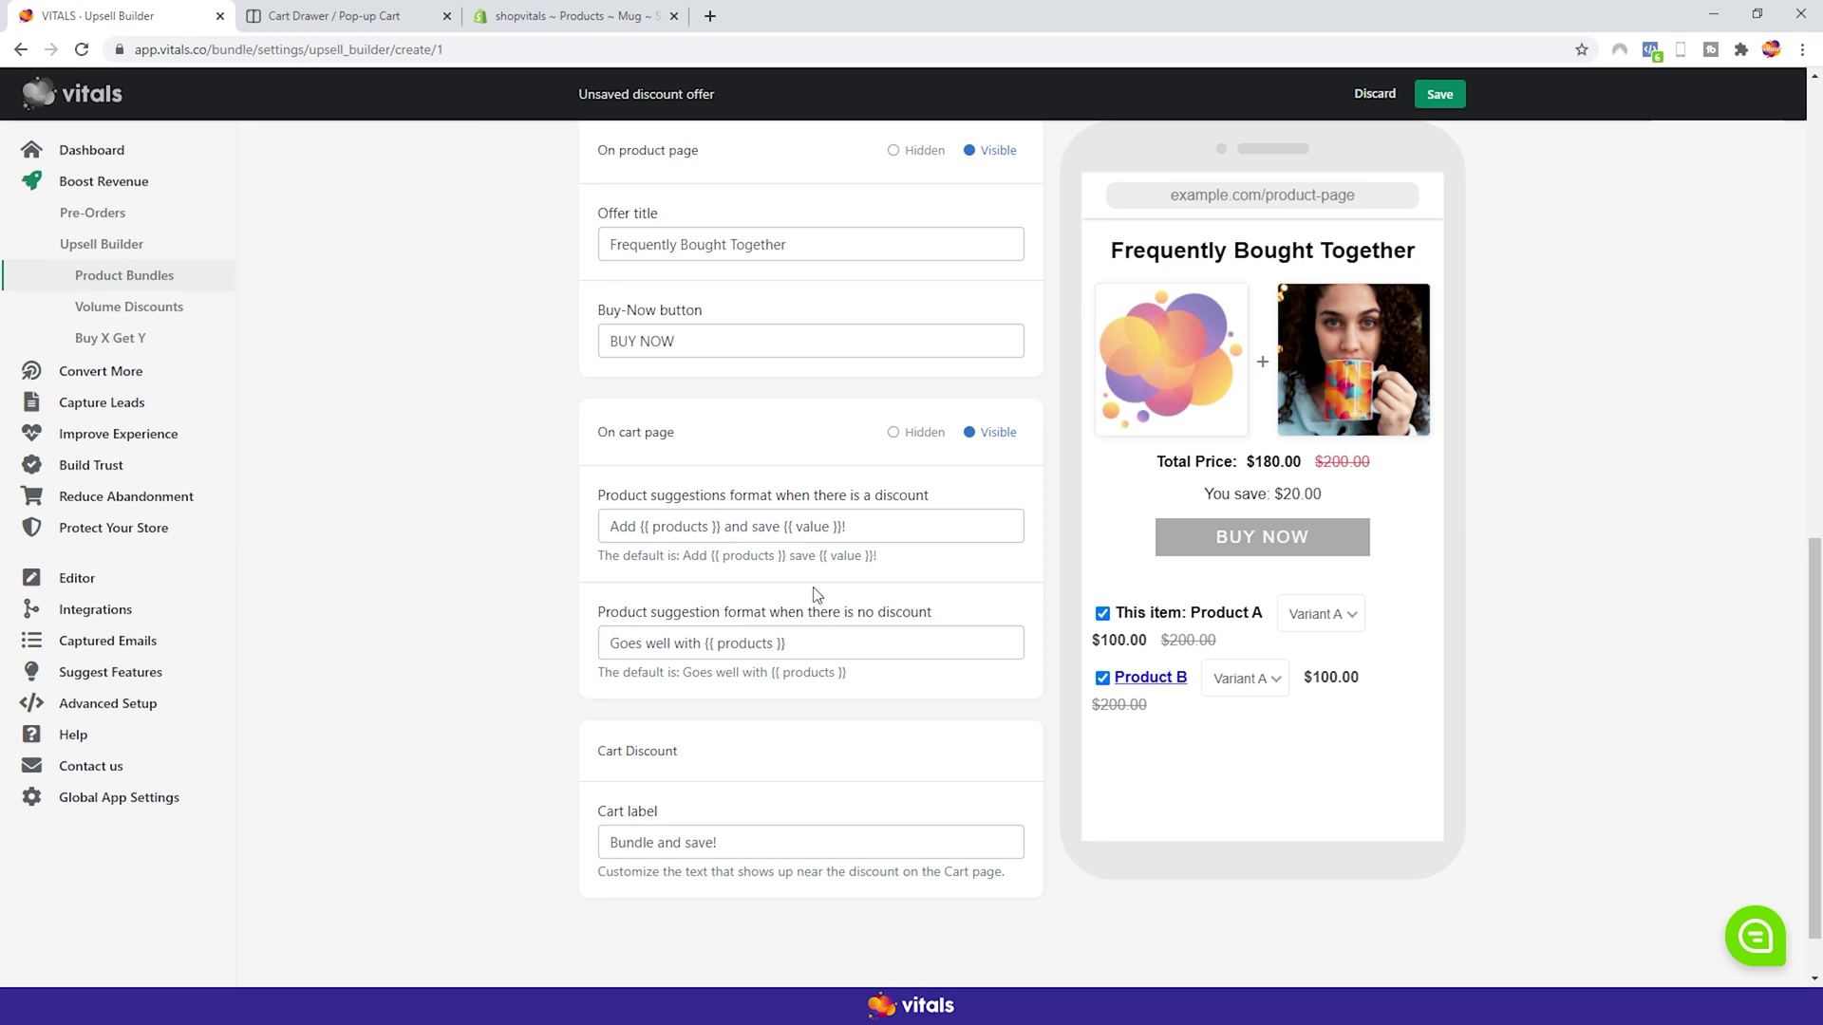
left_click_drag(887, 529, 529, 537)
left_click(545, 591)
scroll(835, 541, "down", 2)
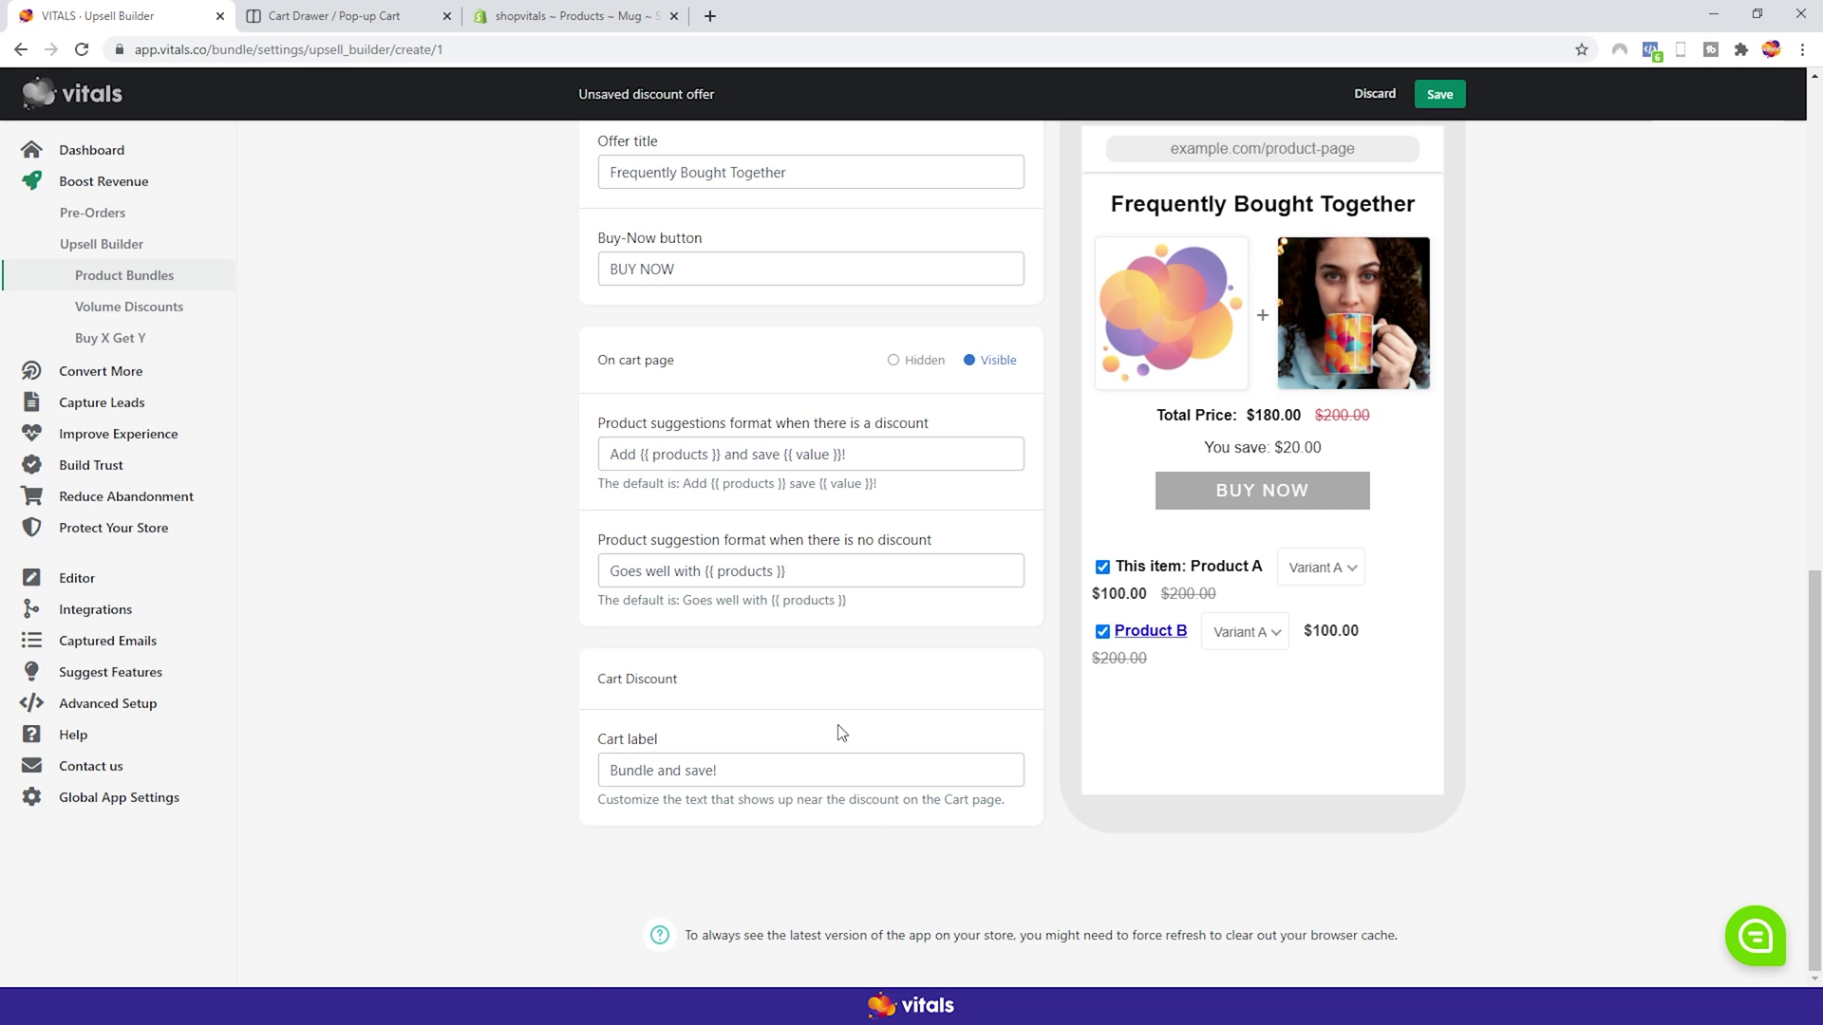
left_click(1434, 94)
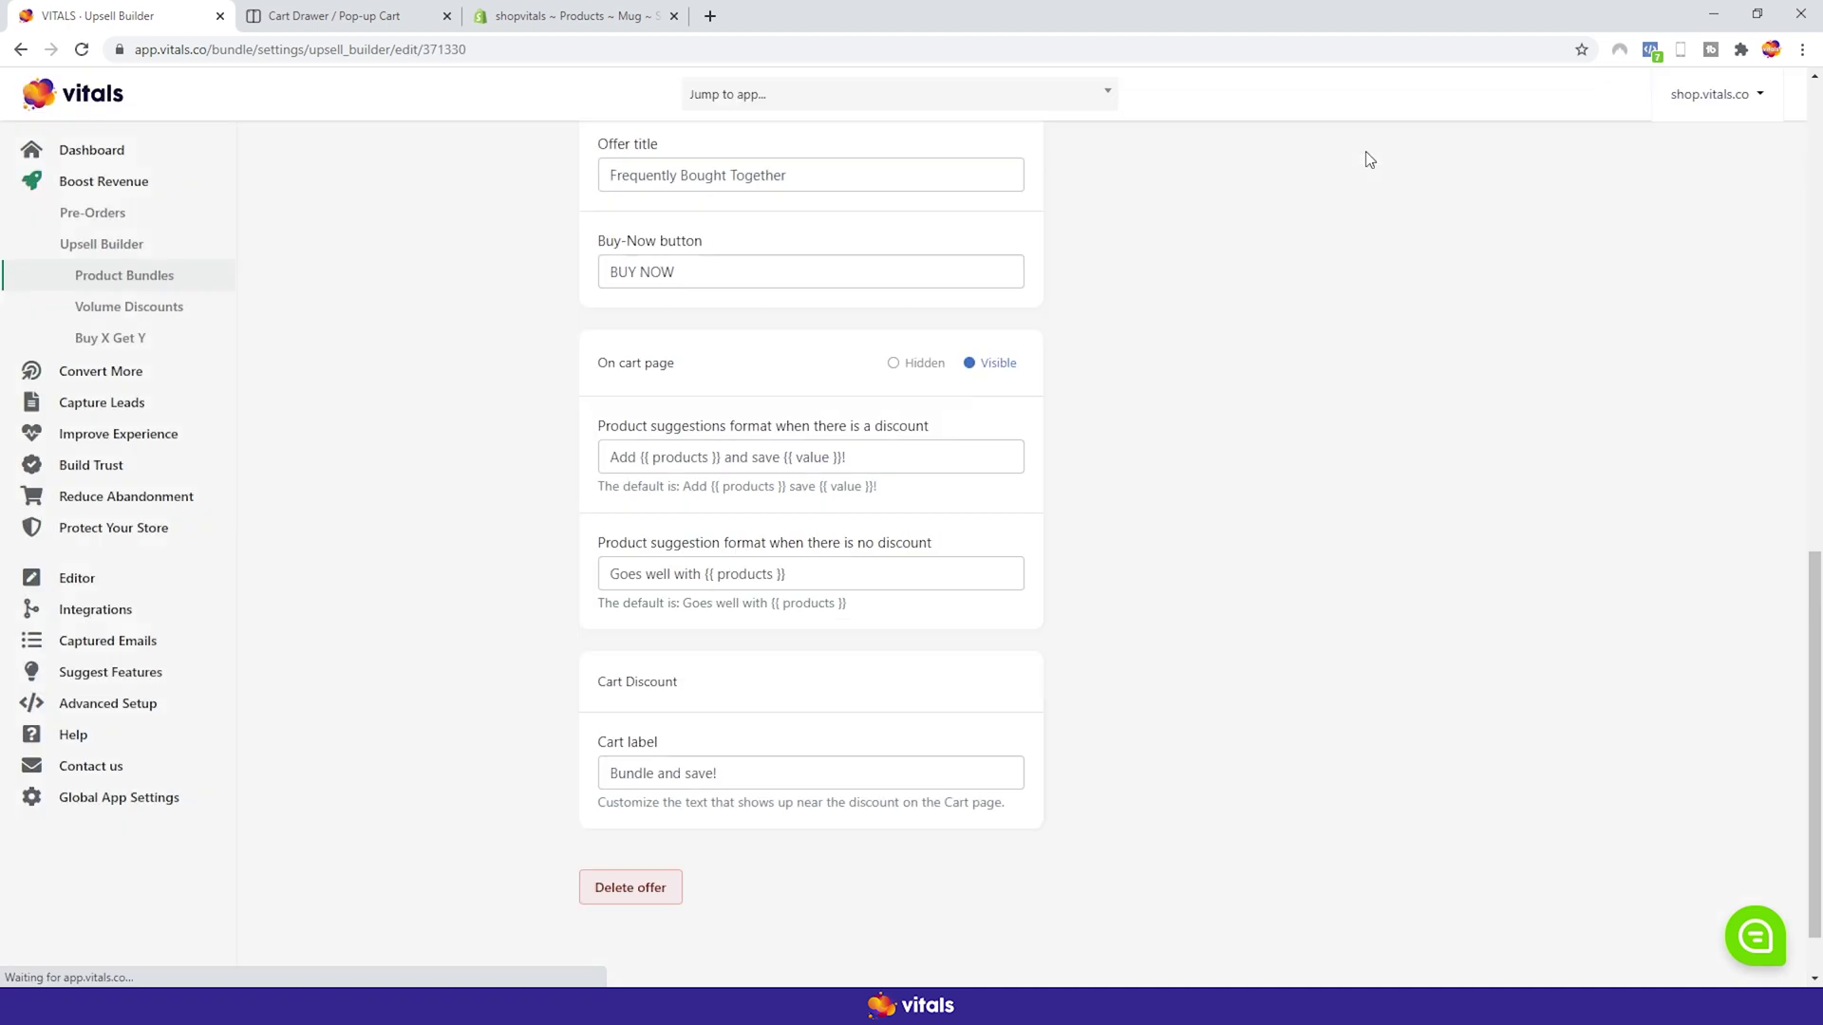
- Return to the Product Bundles offers list, where Test1 now appears first and enabled
left_click(164, 283)
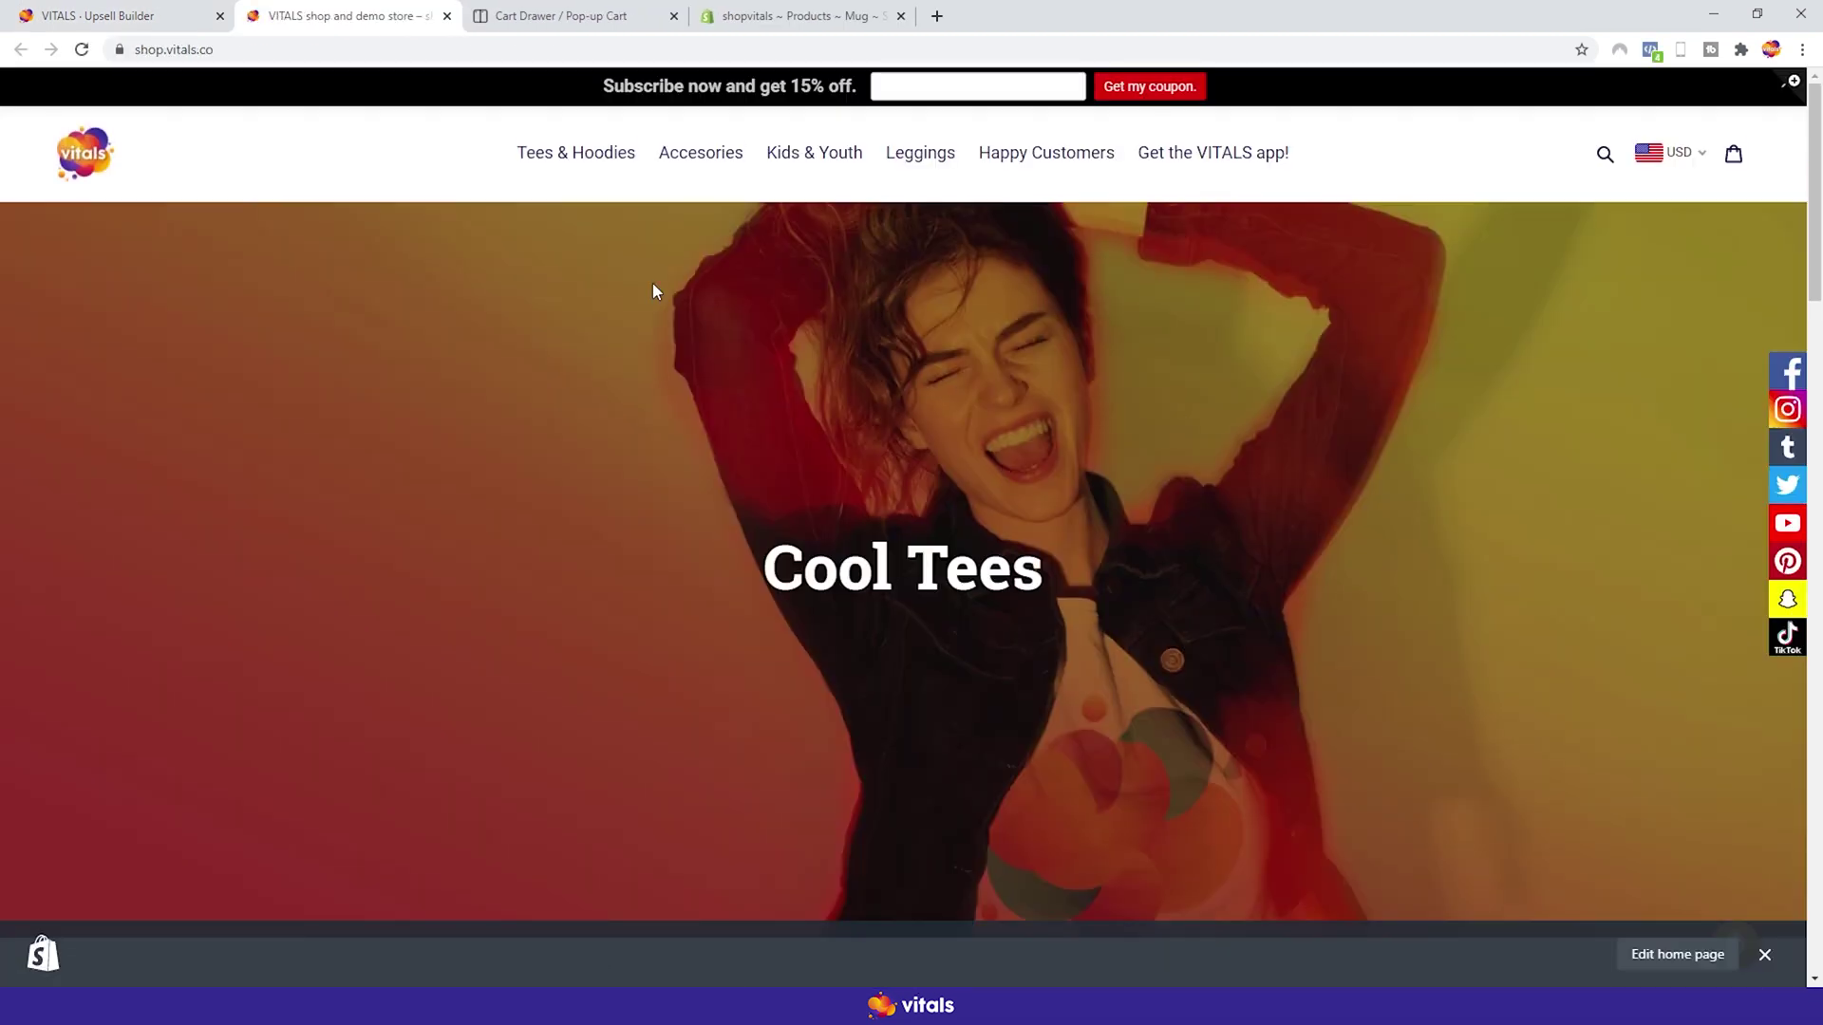
- Open the Short-Sleeve Unisex T-Shirt from the Tees & Hoodies collection and scroll its page
left_click(597, 165)
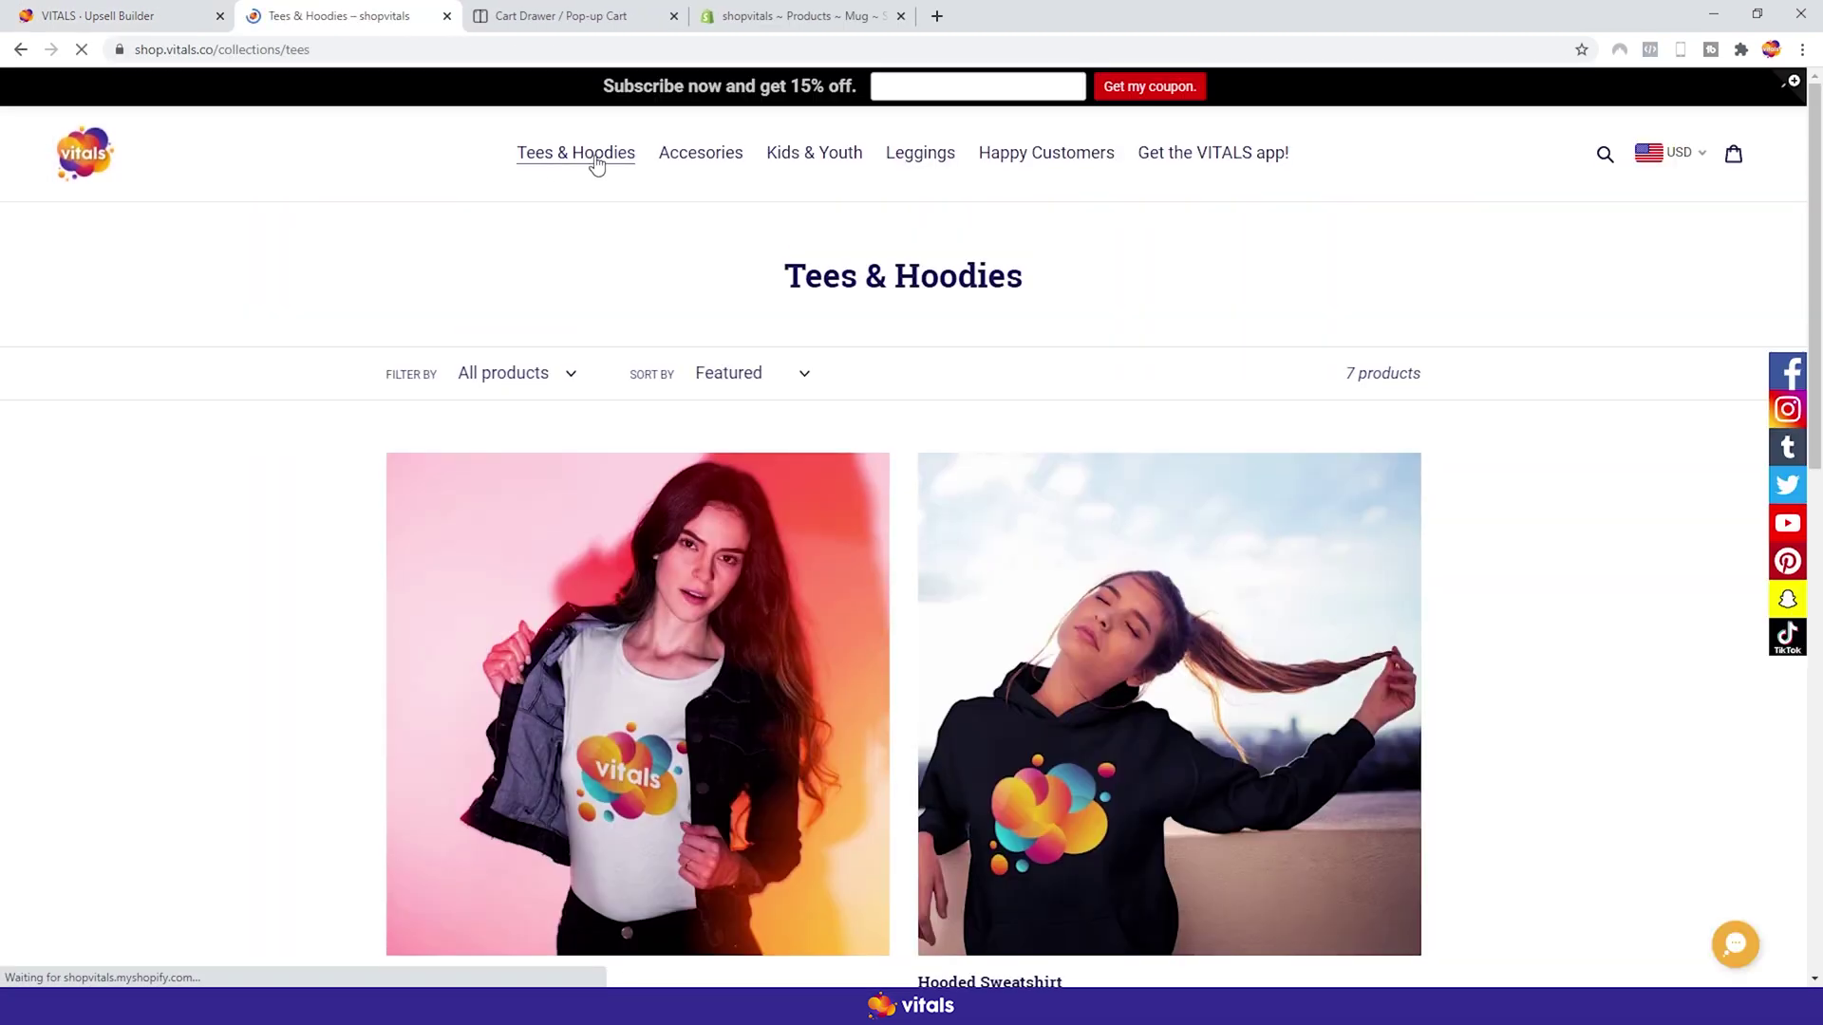
scroll(903, 480, "down", 10)
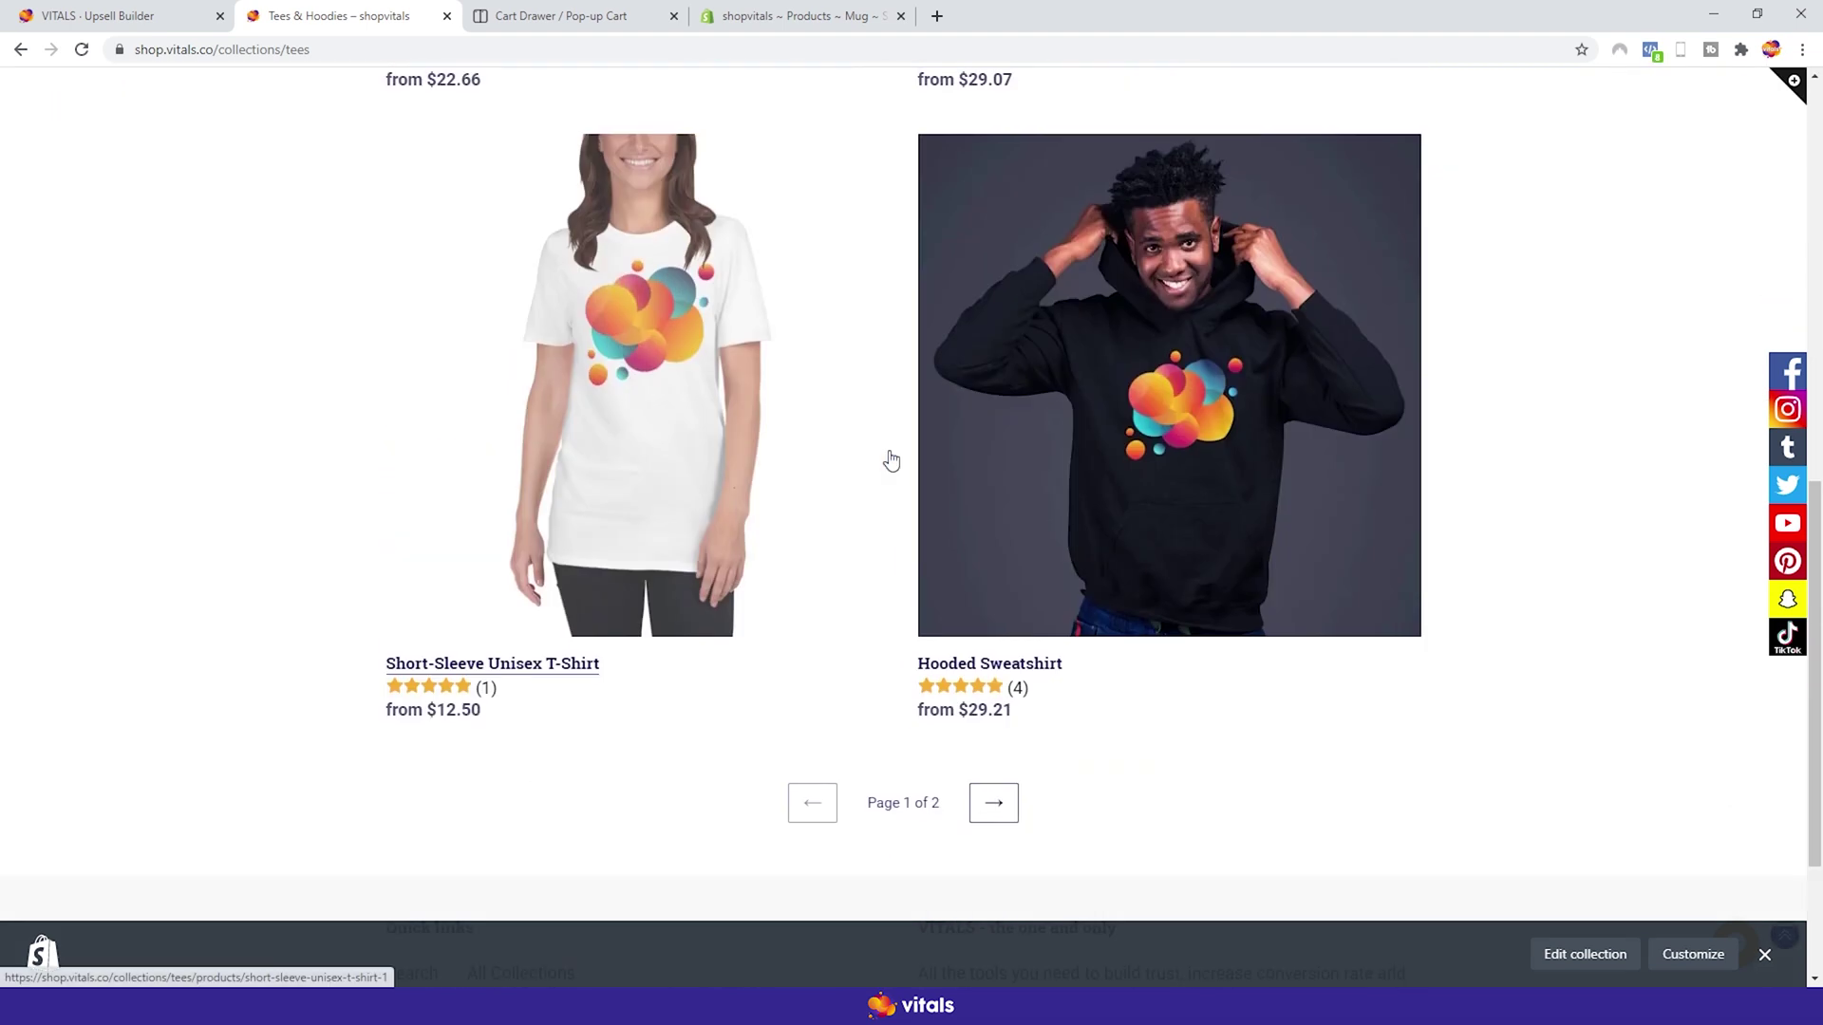
left_click(757, 374)
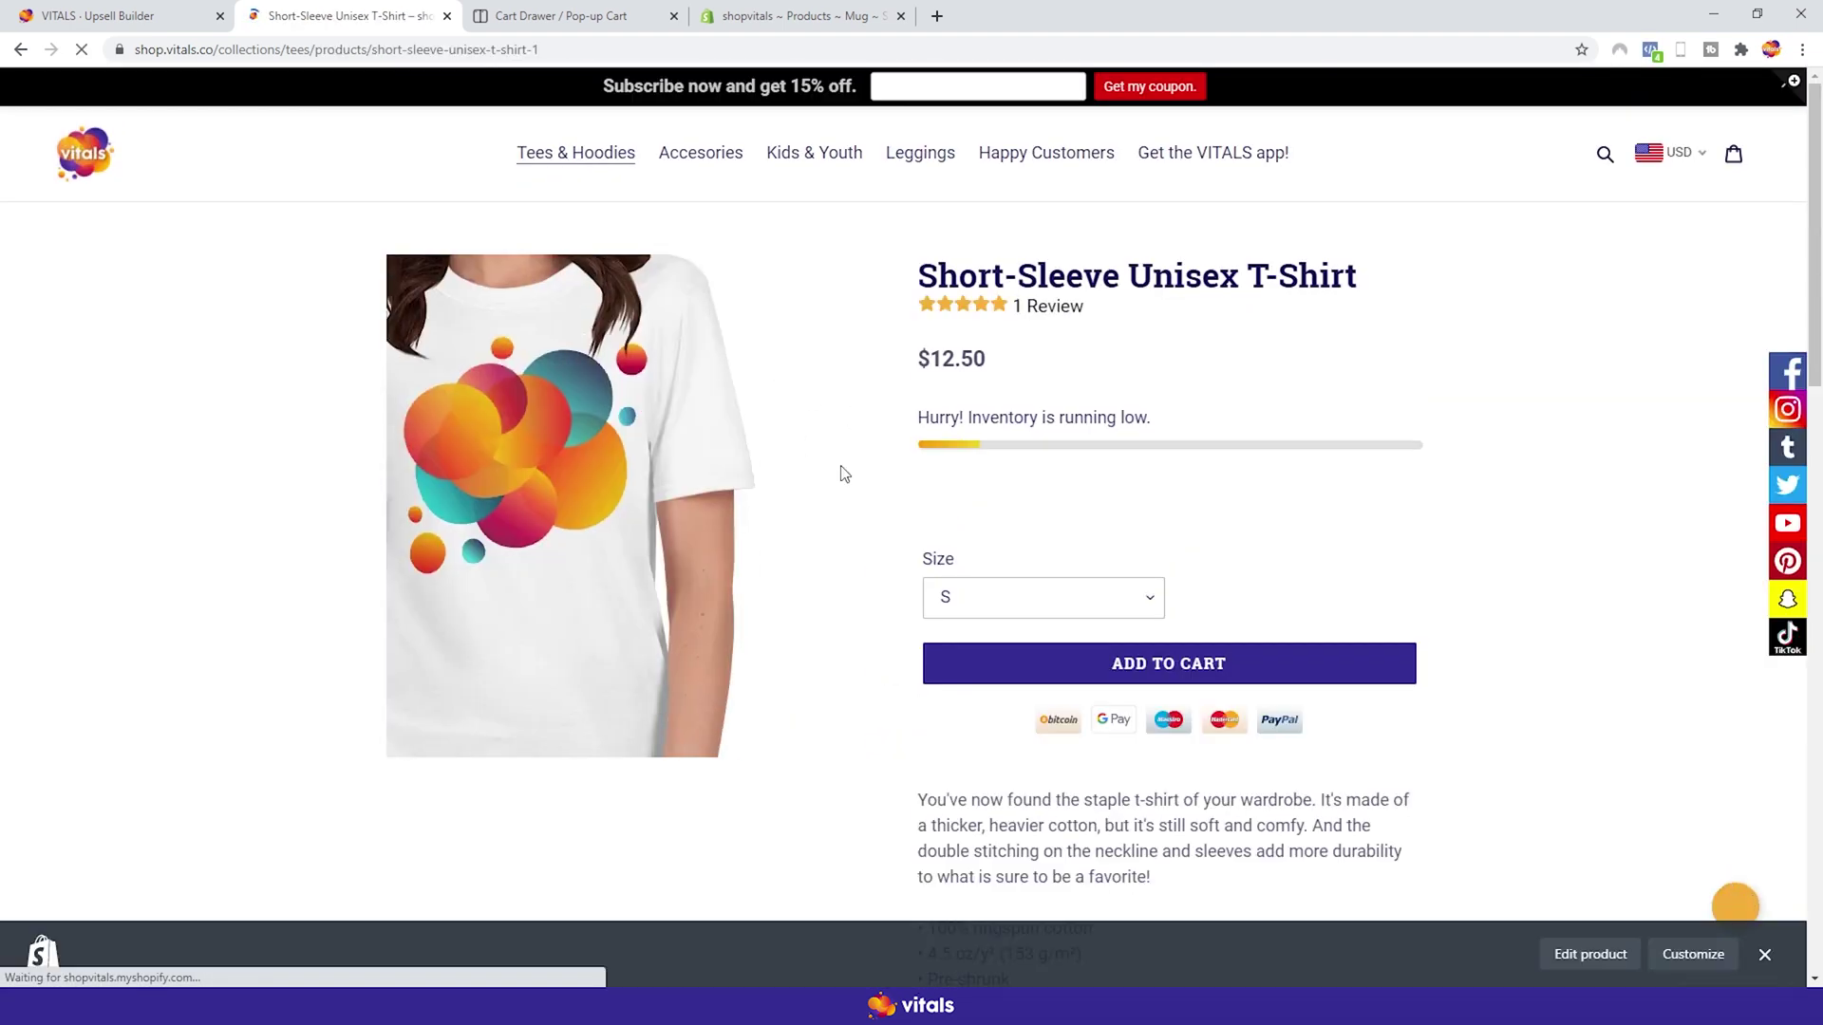
scroll(897, 453, "down", 5)
scroll(897, 453, "down", 6)
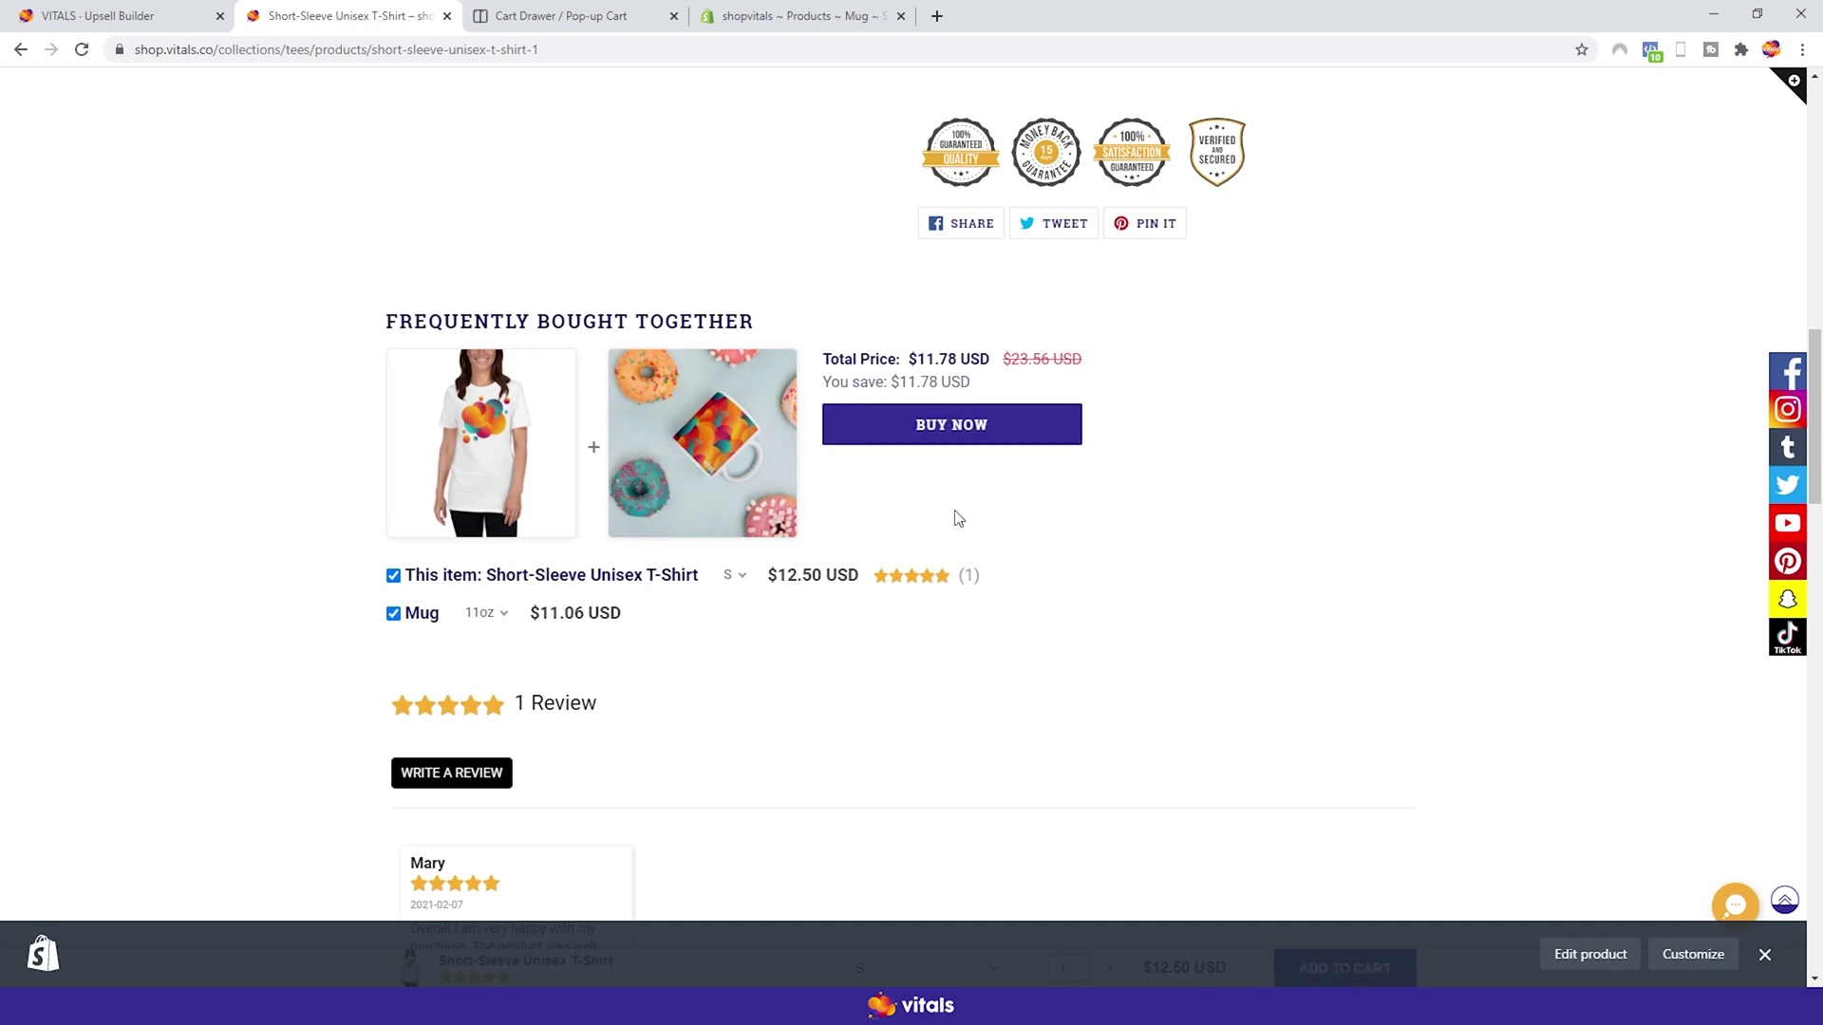
- Open page 2's Short-Sleeve T-Shirt and view its Frequently Bought Together mug offer saving $2.92
left_click(20, 48)
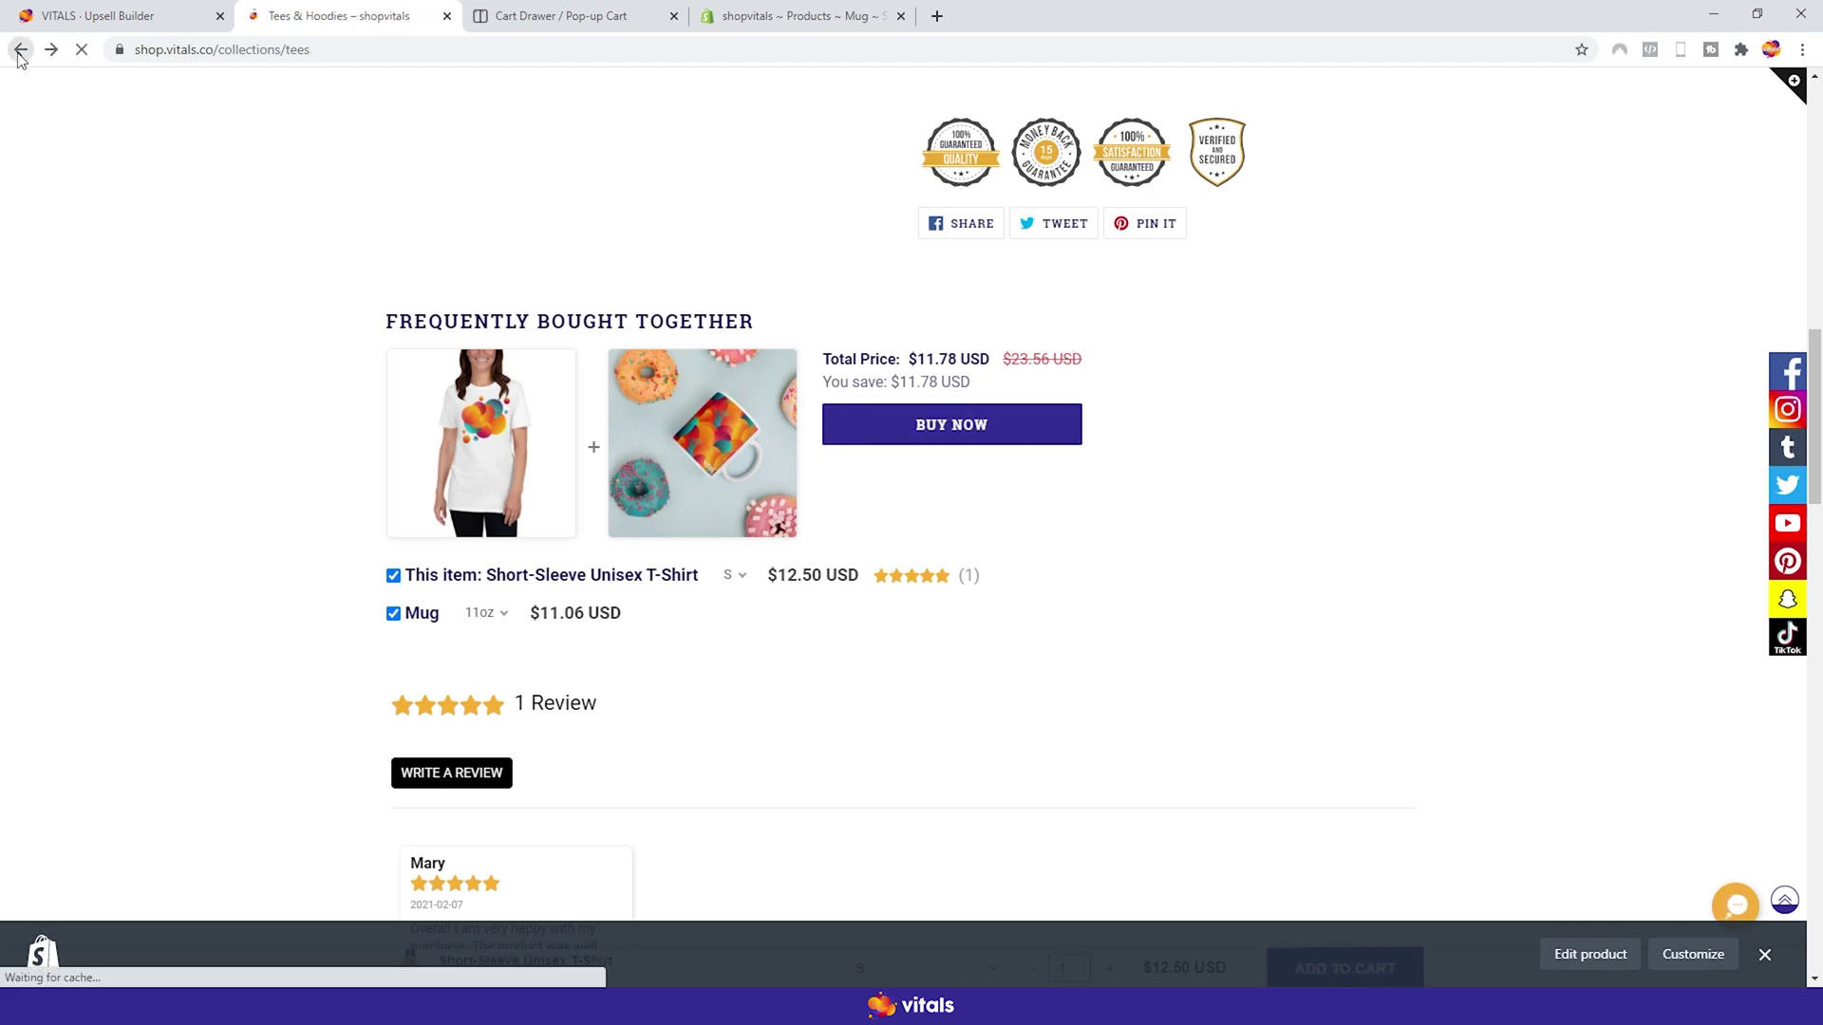
left_click(997, 733)
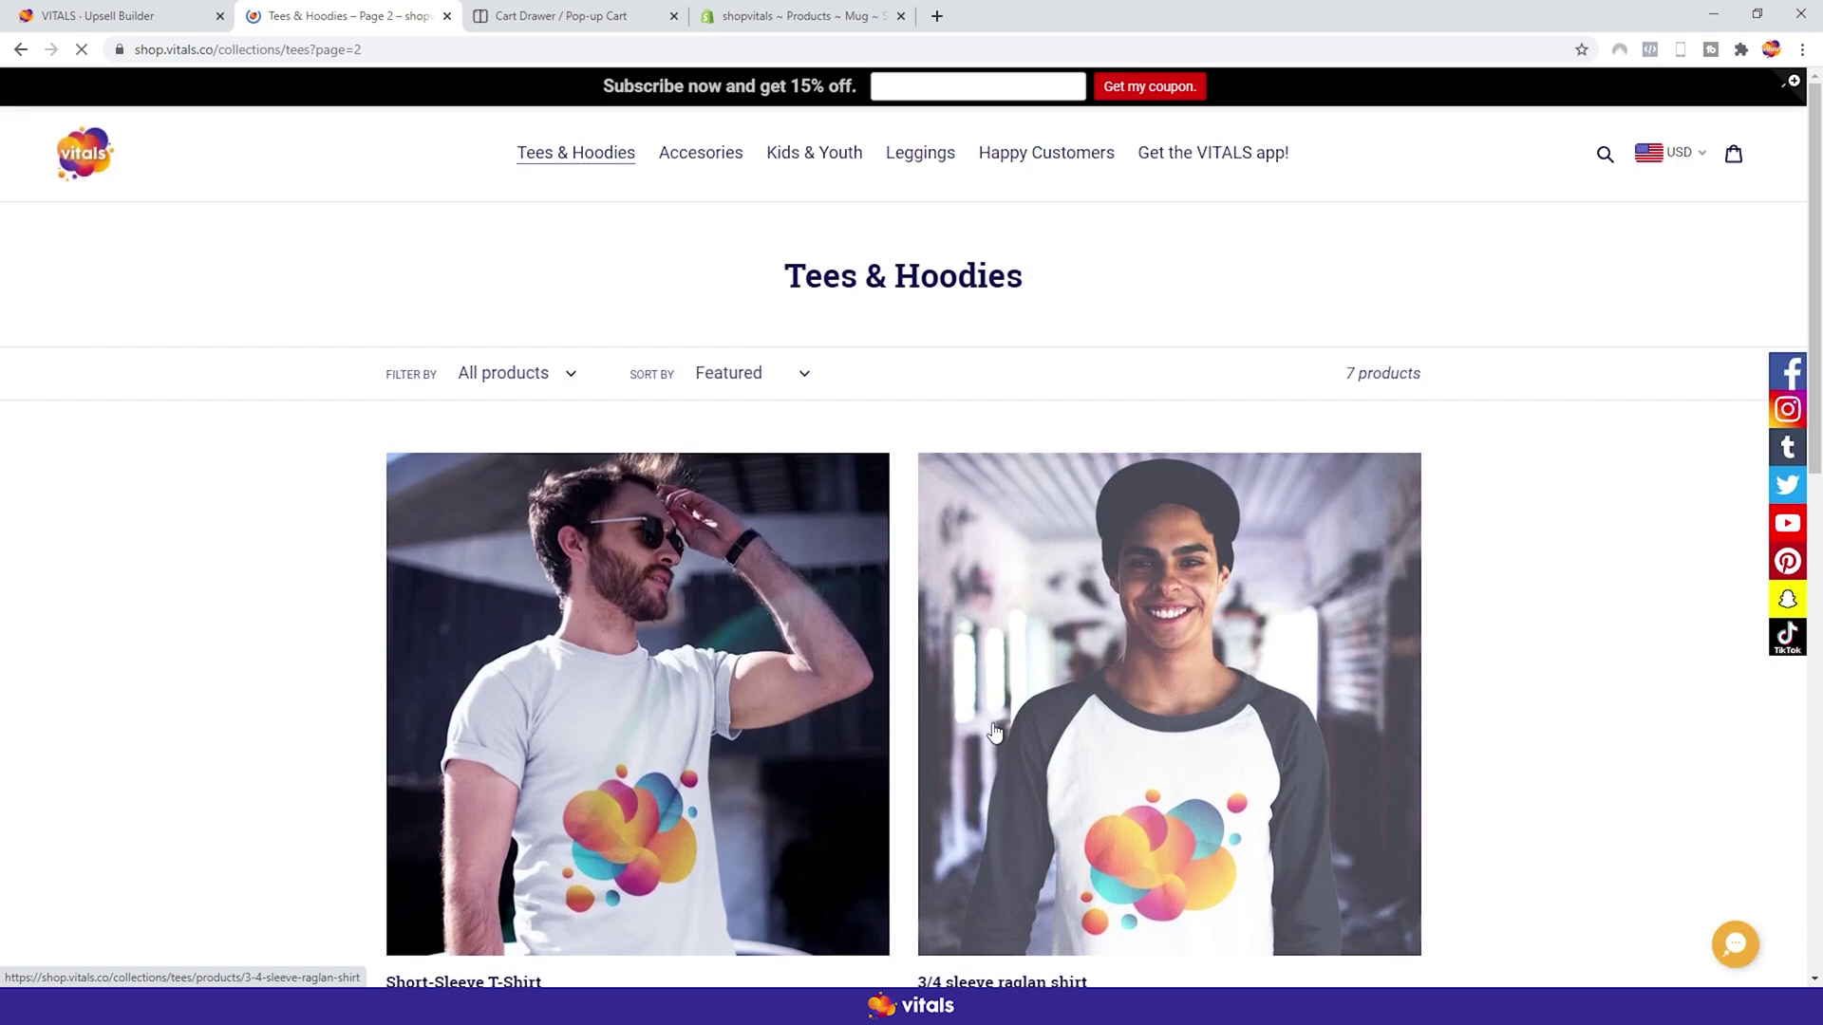
left_click(638, 573)
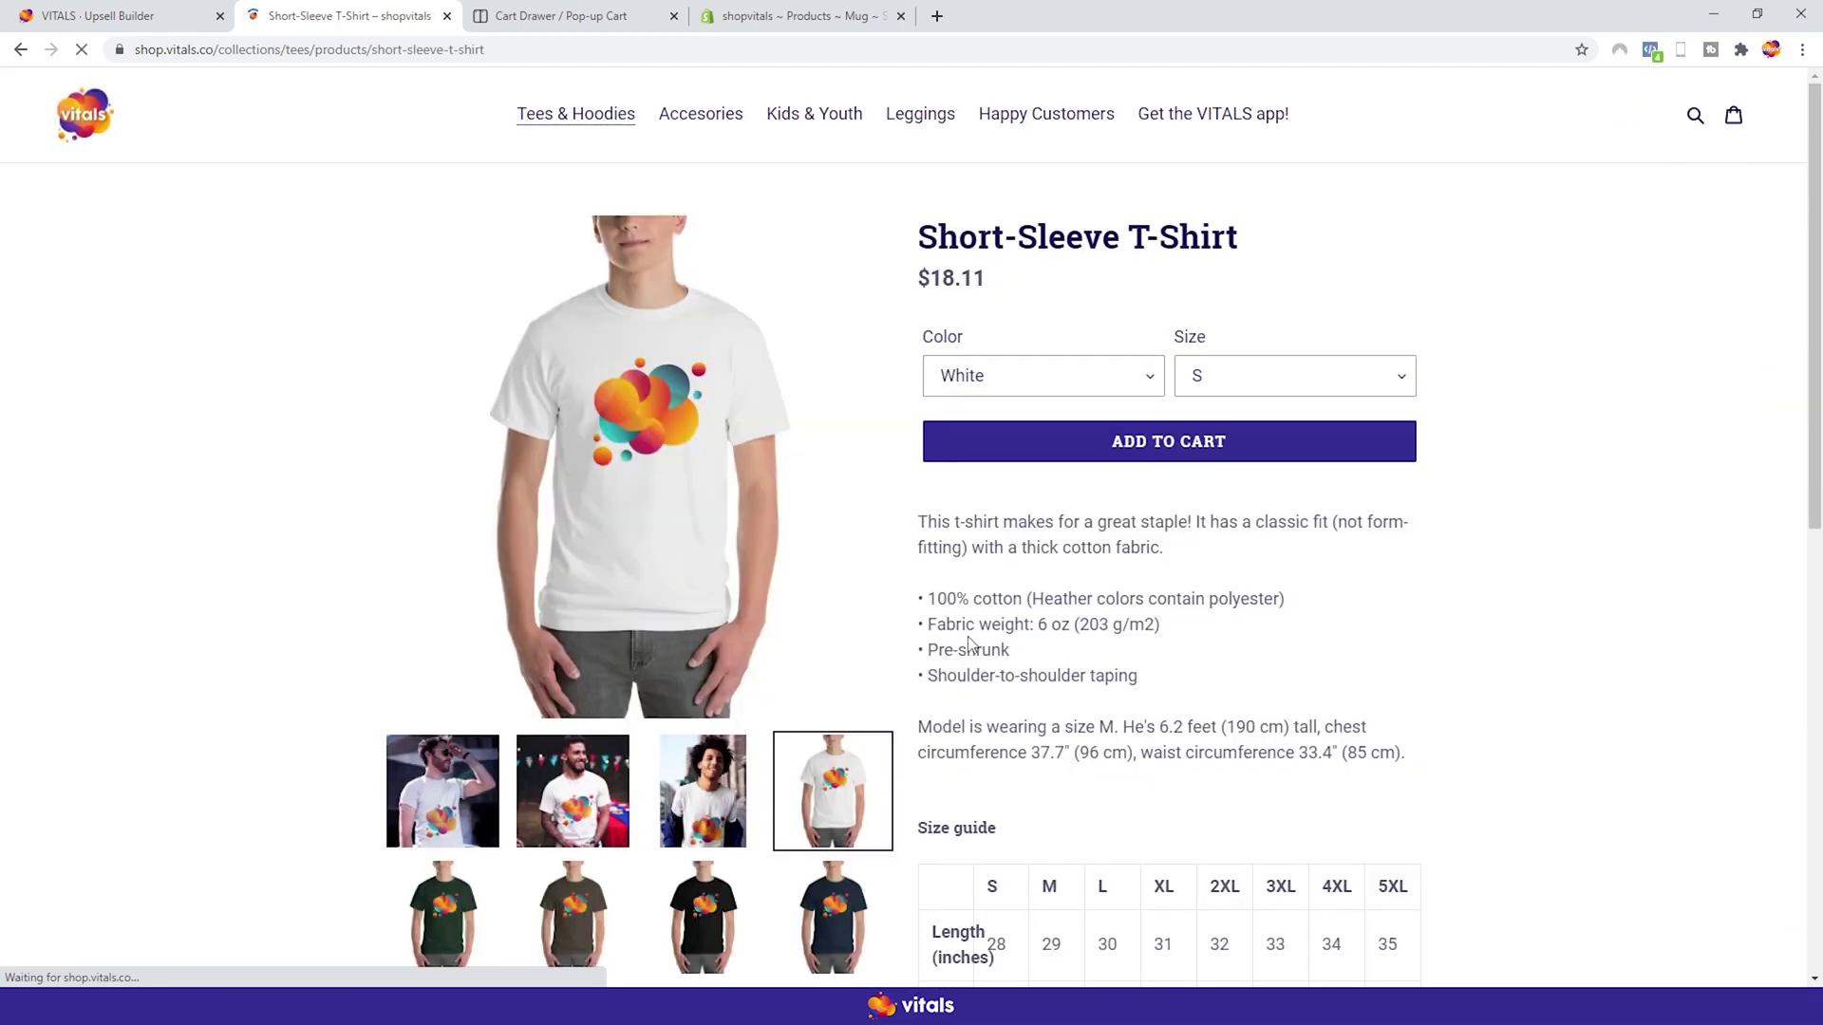
scroll(960, 636, "down", 2)
scroll(959, 634, "down", 10)
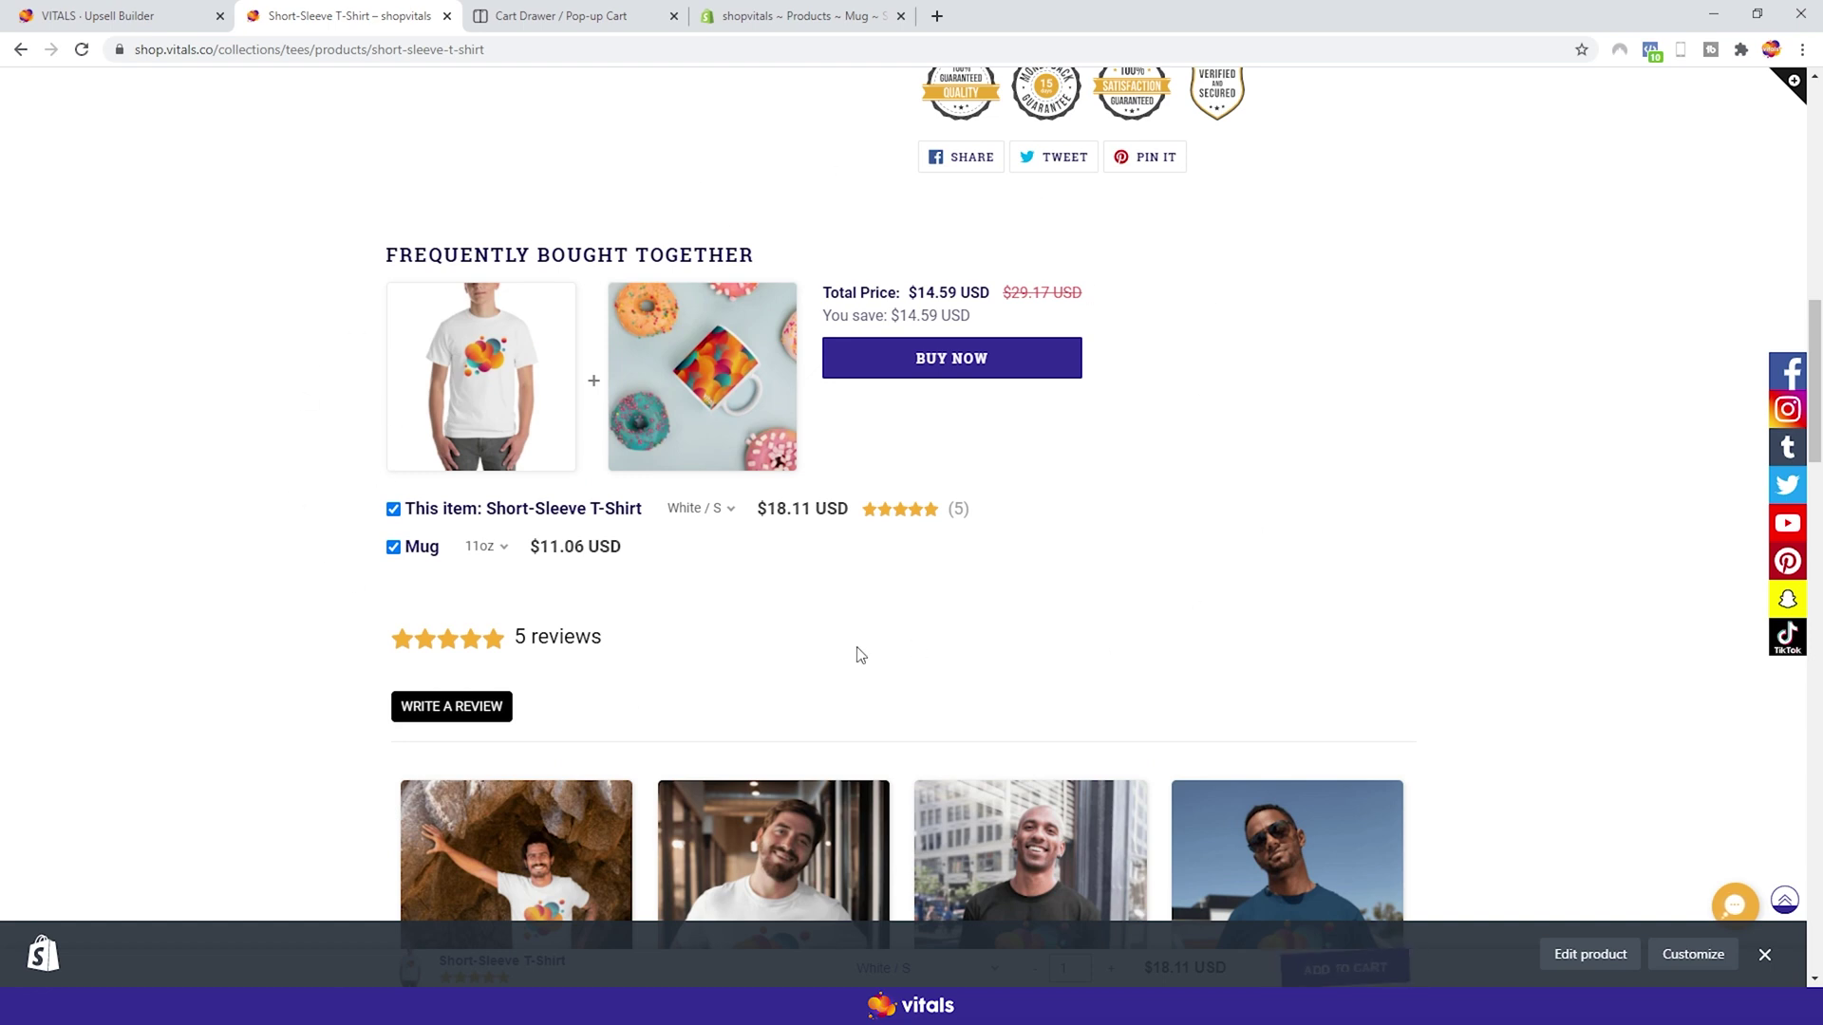
- Buy the T-shirt and mug bundle, then remove and re-add the 11oz Mug, keeping the $2.92 discount
left_click(946, 358)
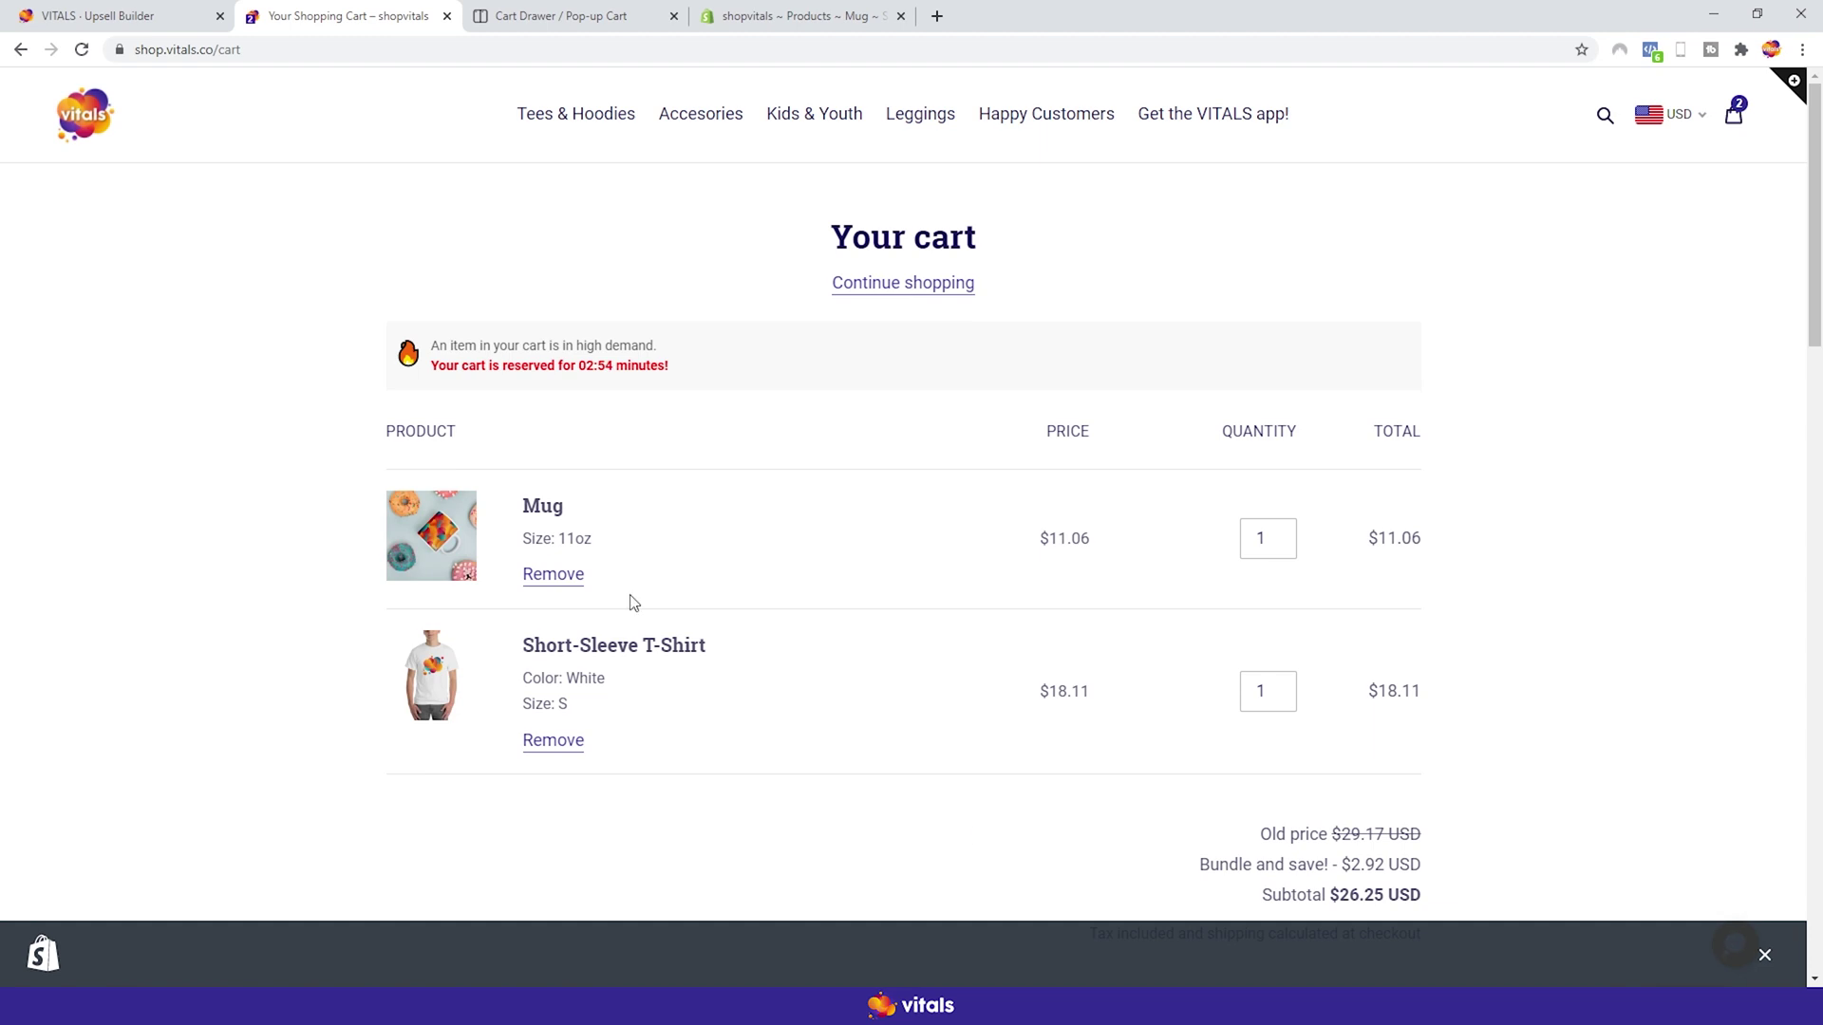
left_click(539, 577)
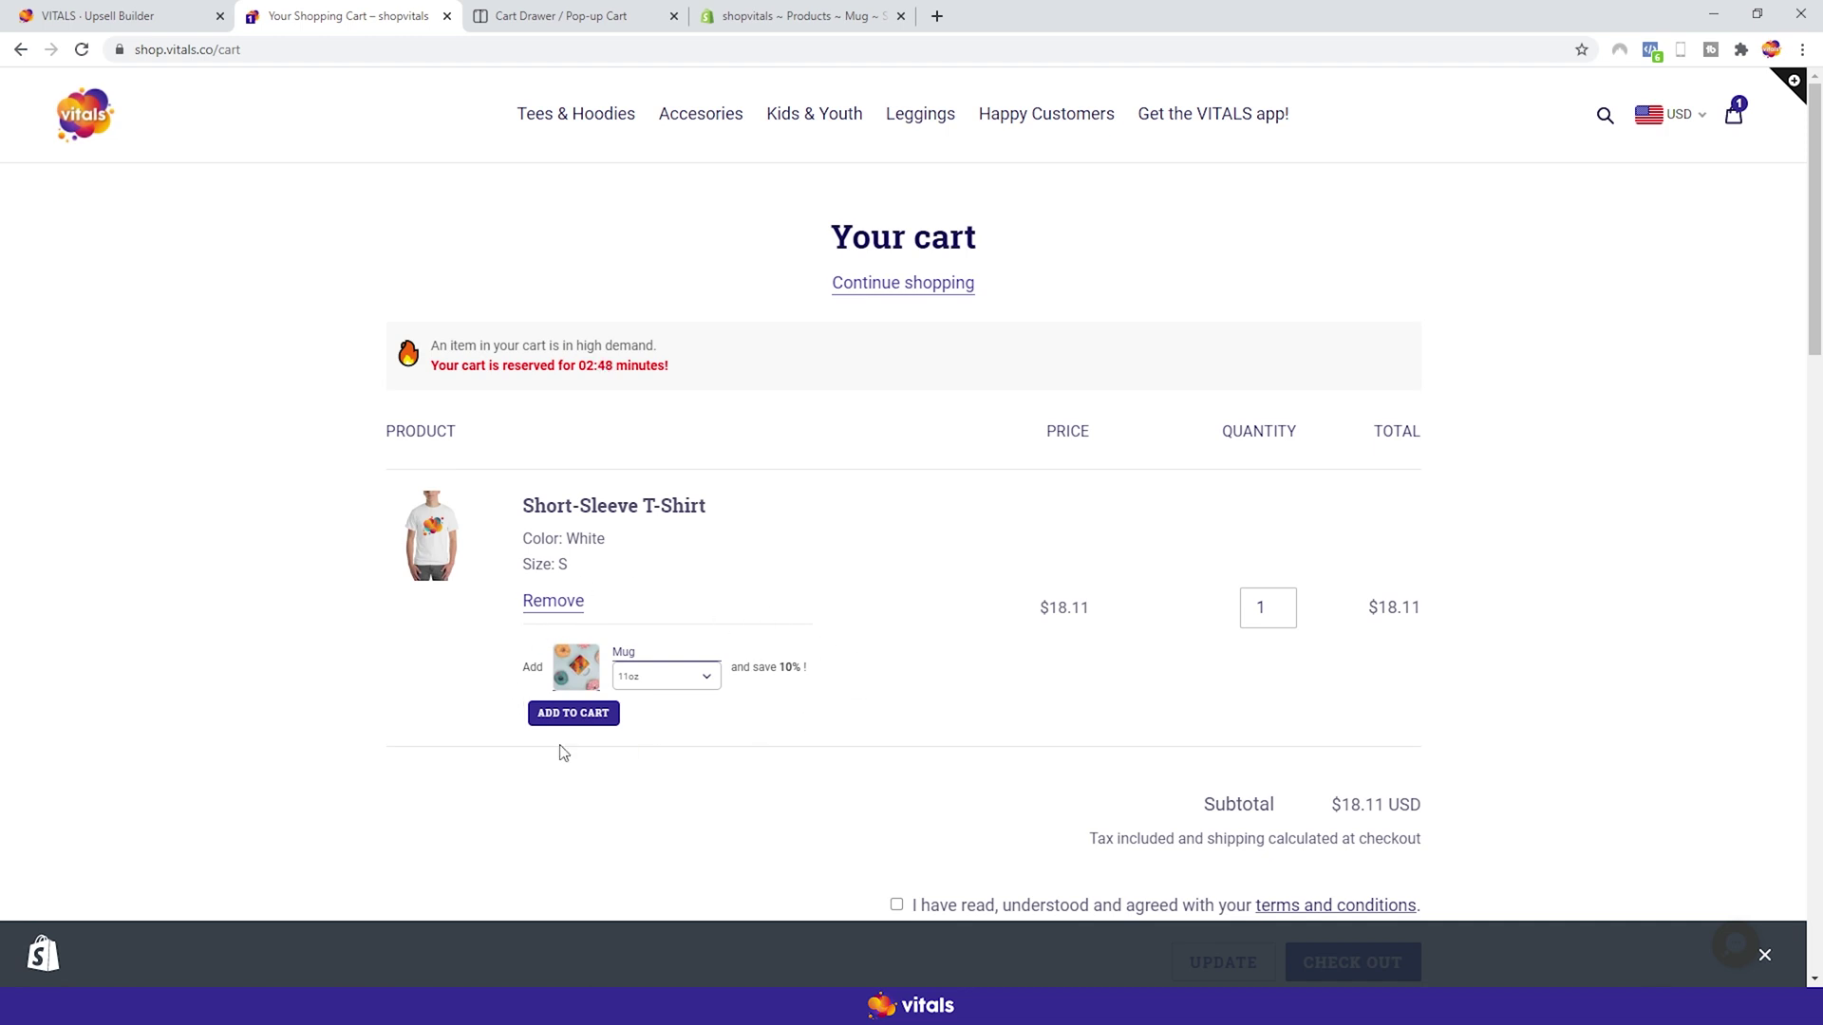
left_click(707, 676)
left_click(714, 761)
left_click(583, 716)
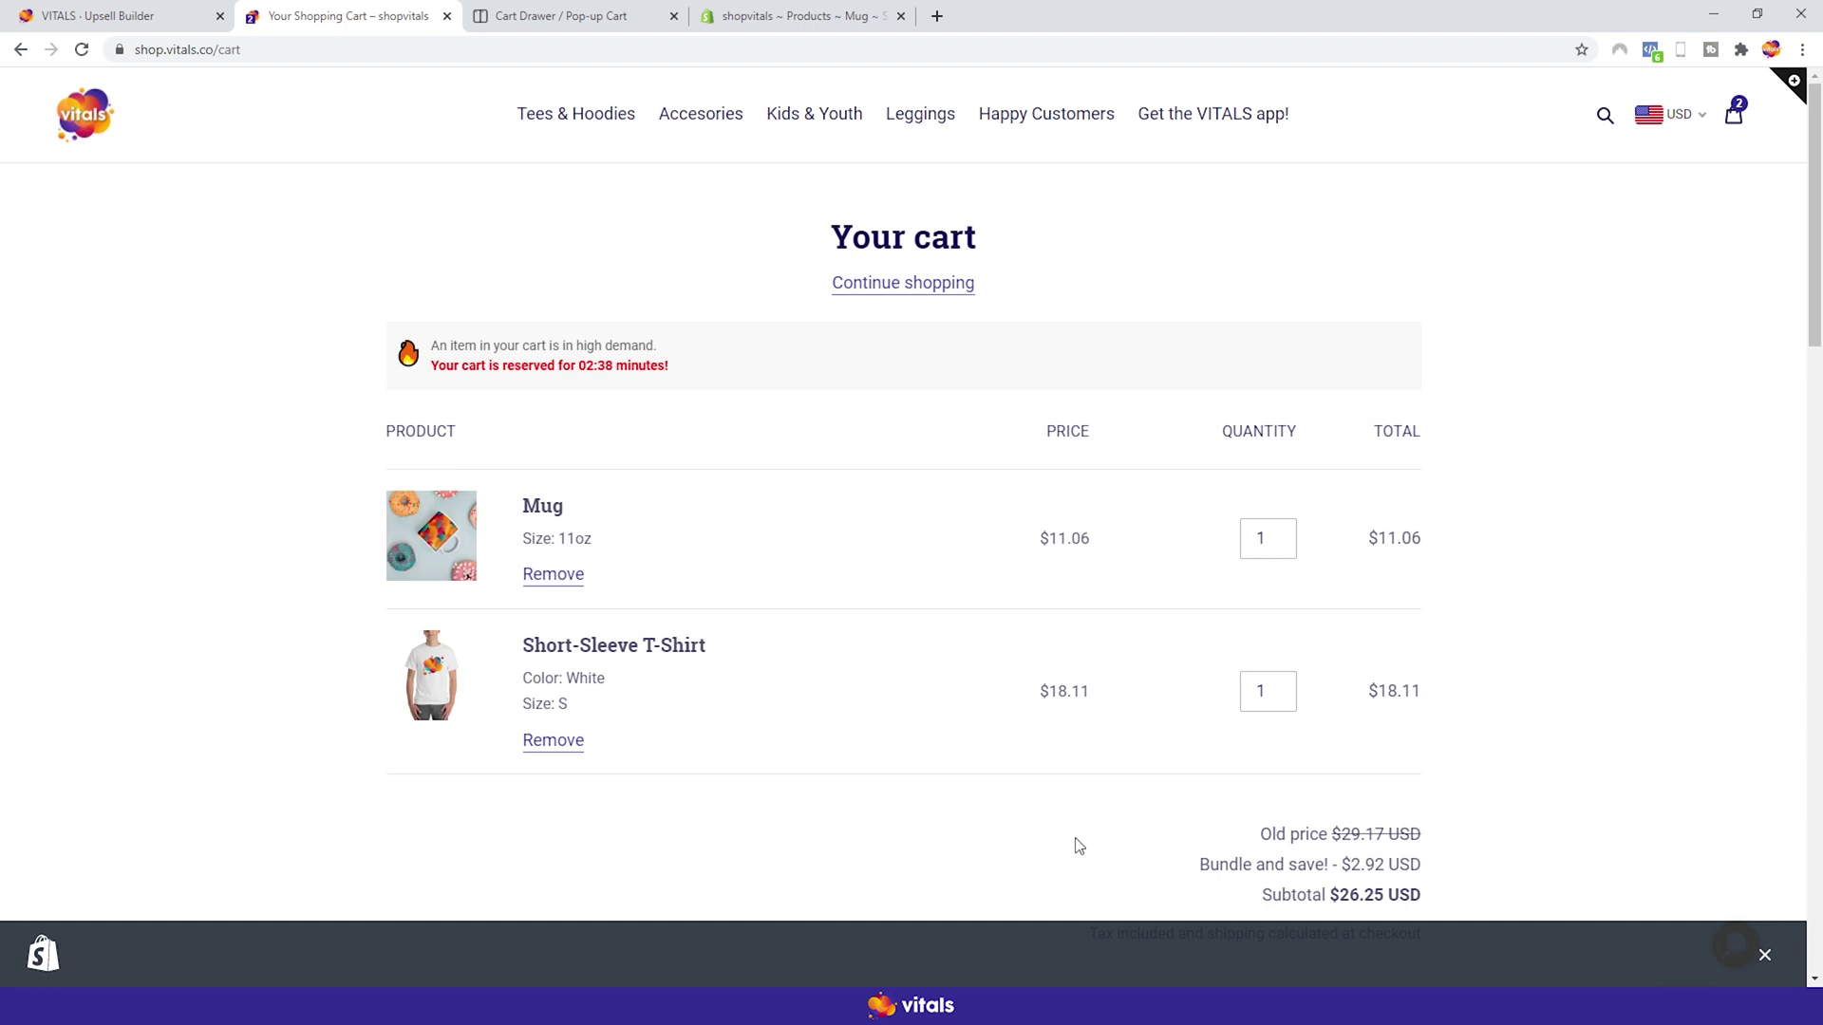
- Open the Theme Editor's Product Bundles placement settings, then return to the offers list showing Test1 enabled
key("ctrl+shift+Tab")
scroll(607, 634, "down", 12)
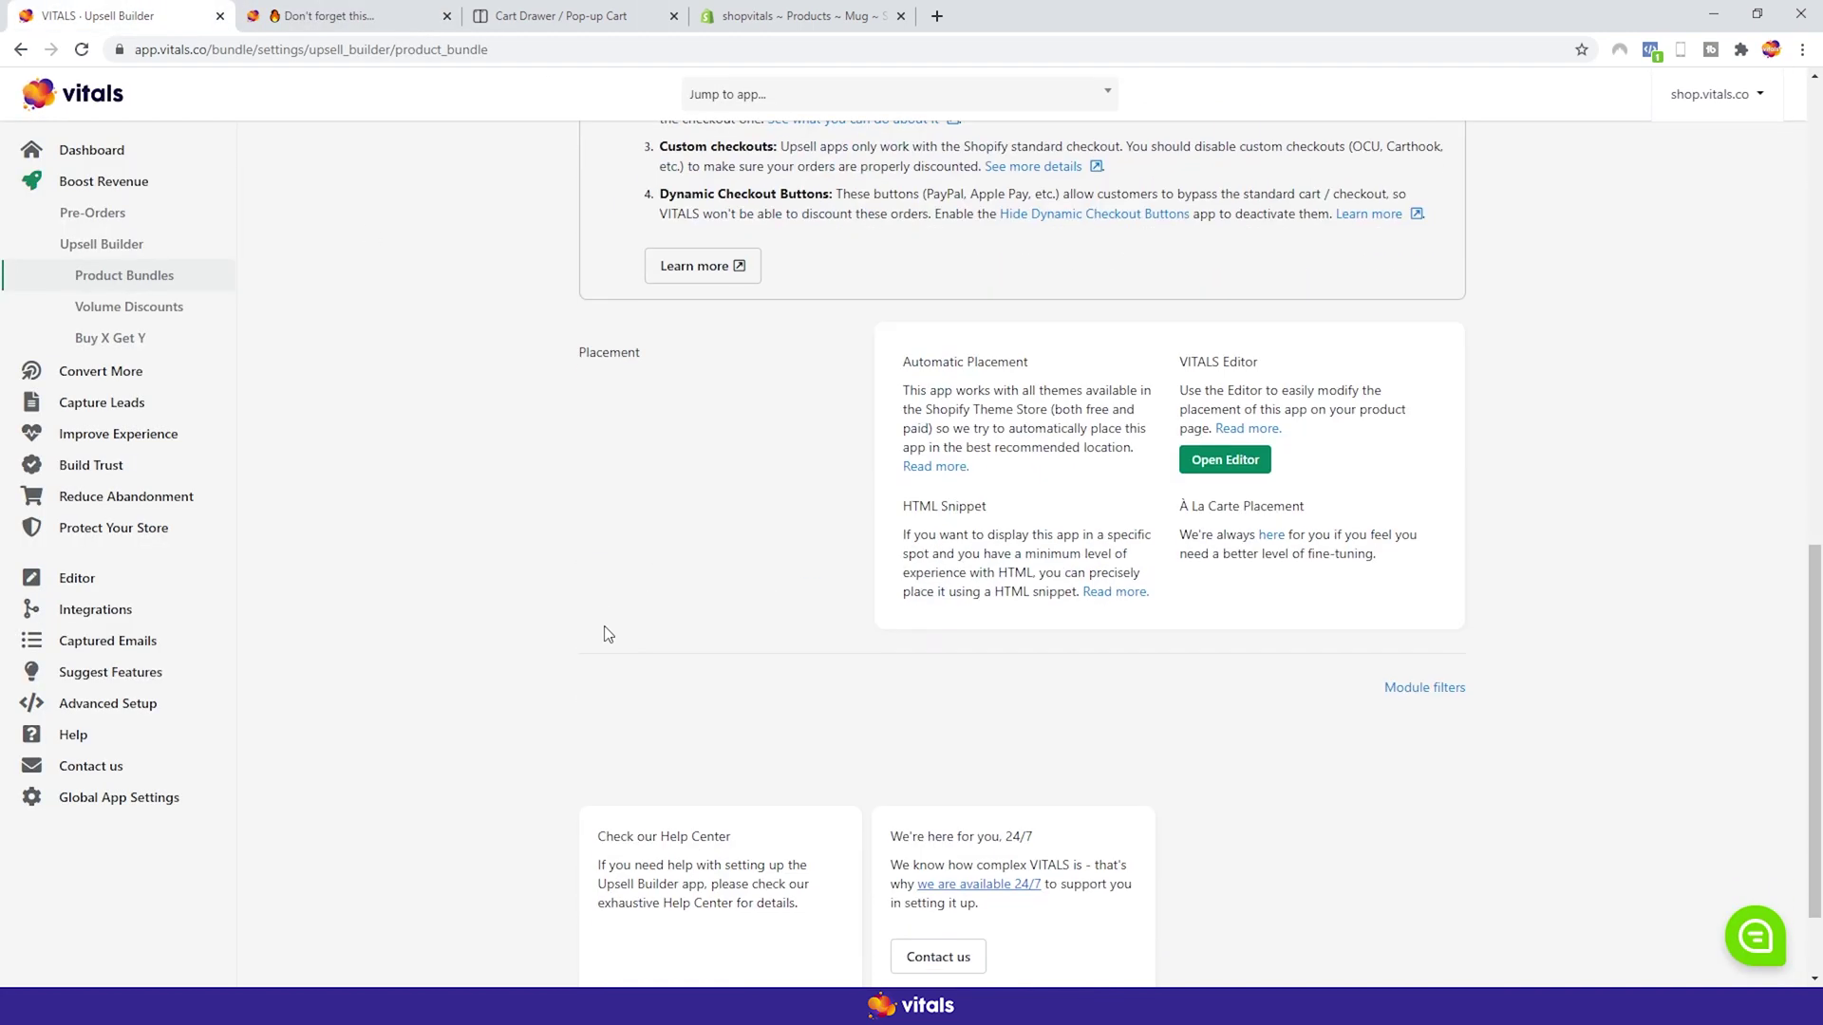
left_click(1226, 460)
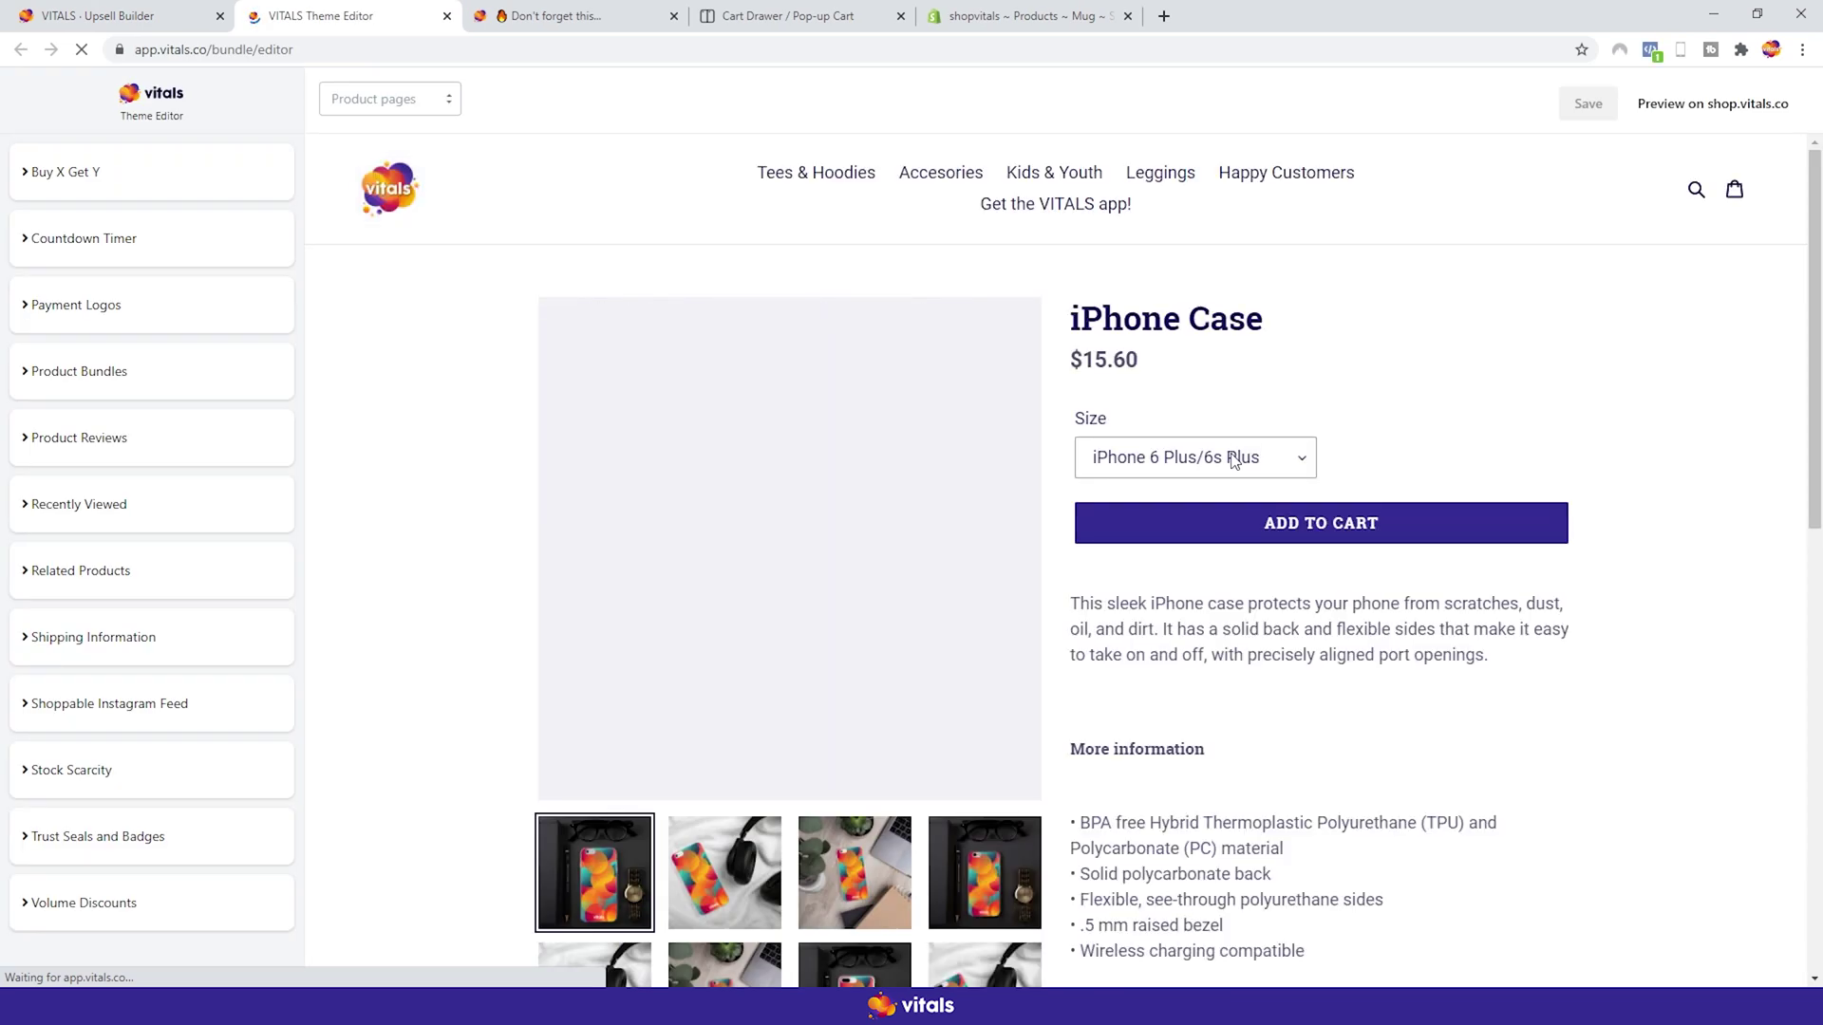
left_click(242, 388)
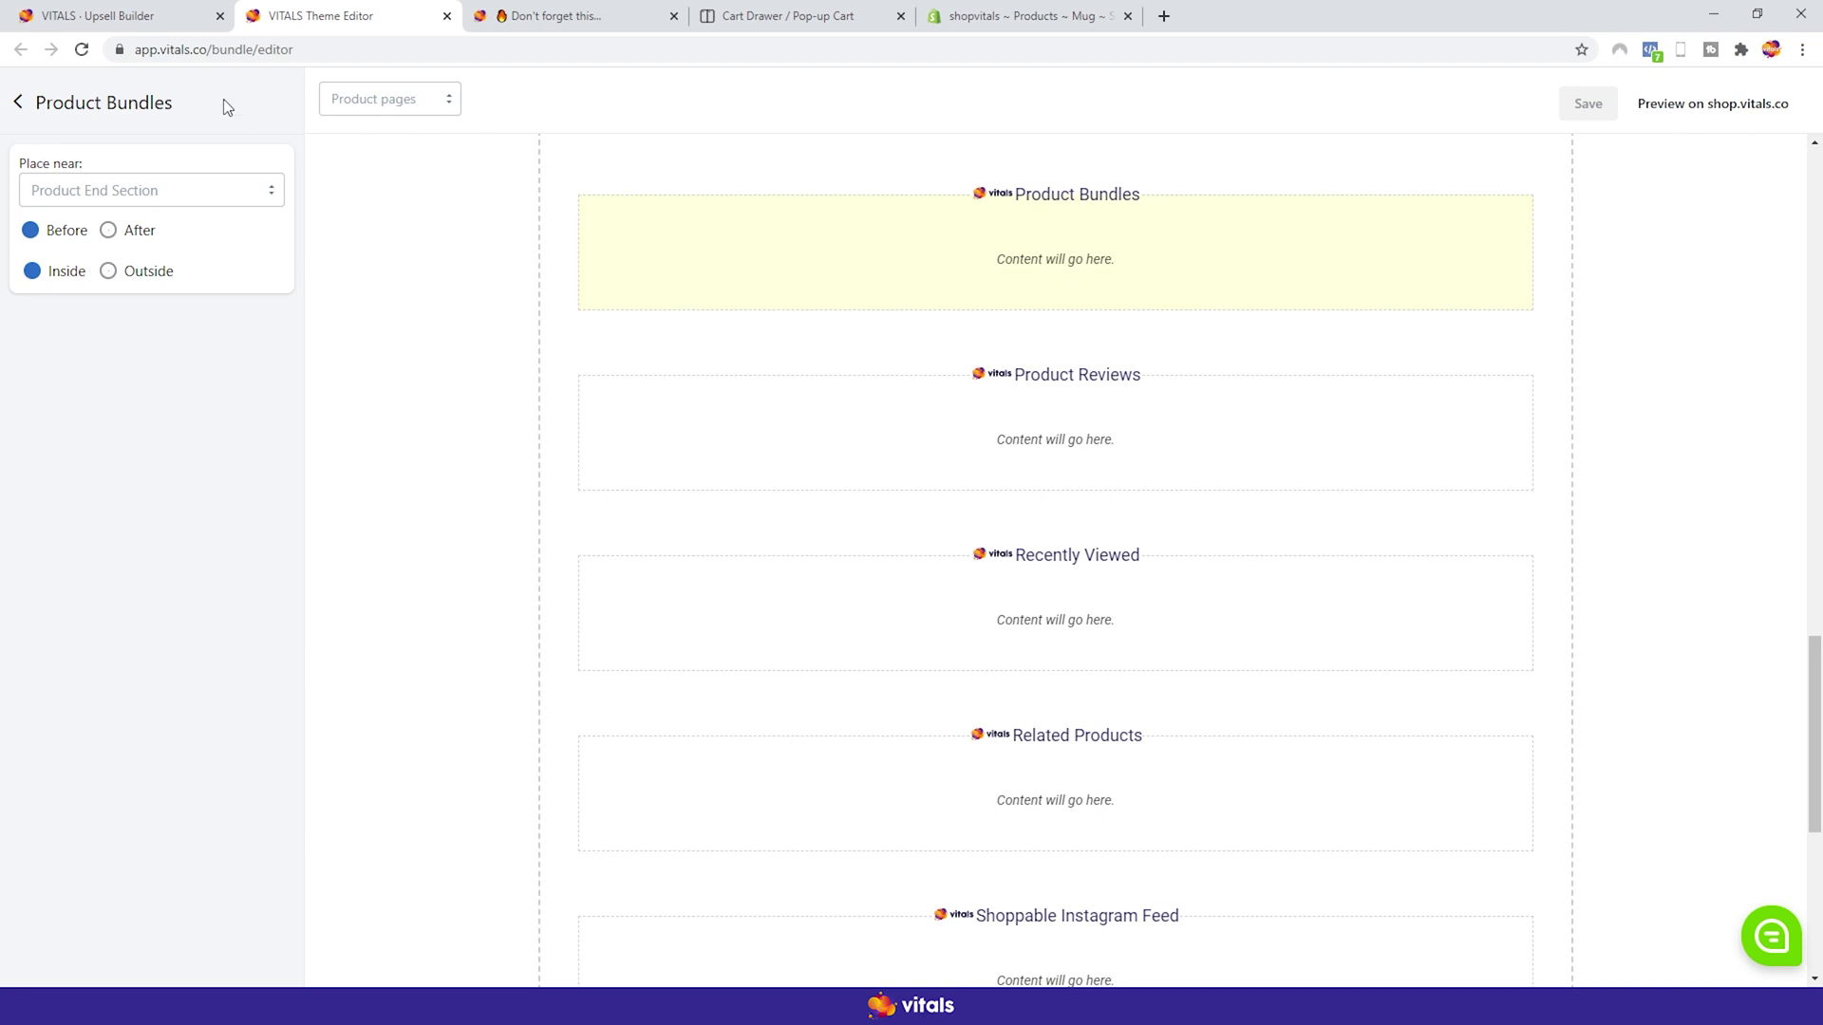
left_click(167, 16)
scroll(536, 504, "up", 15)
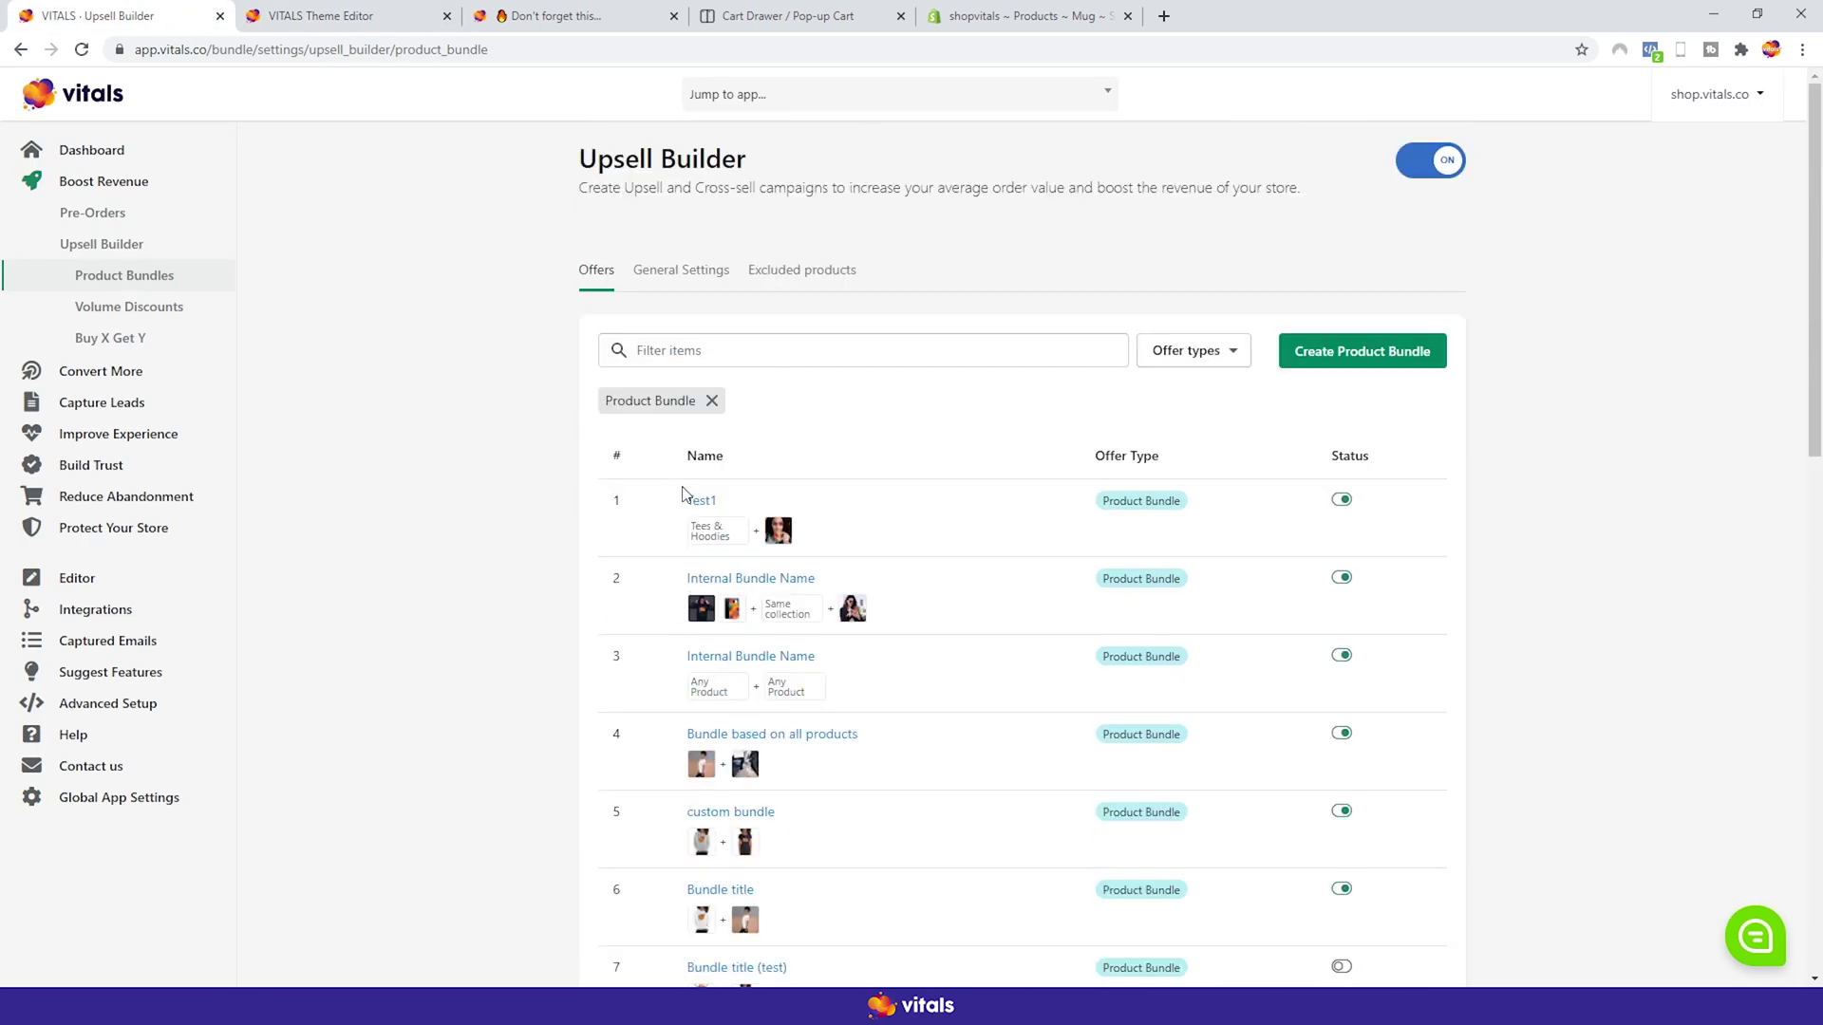
left_click(685, 495)
scroll(522, 484, "down", 10)
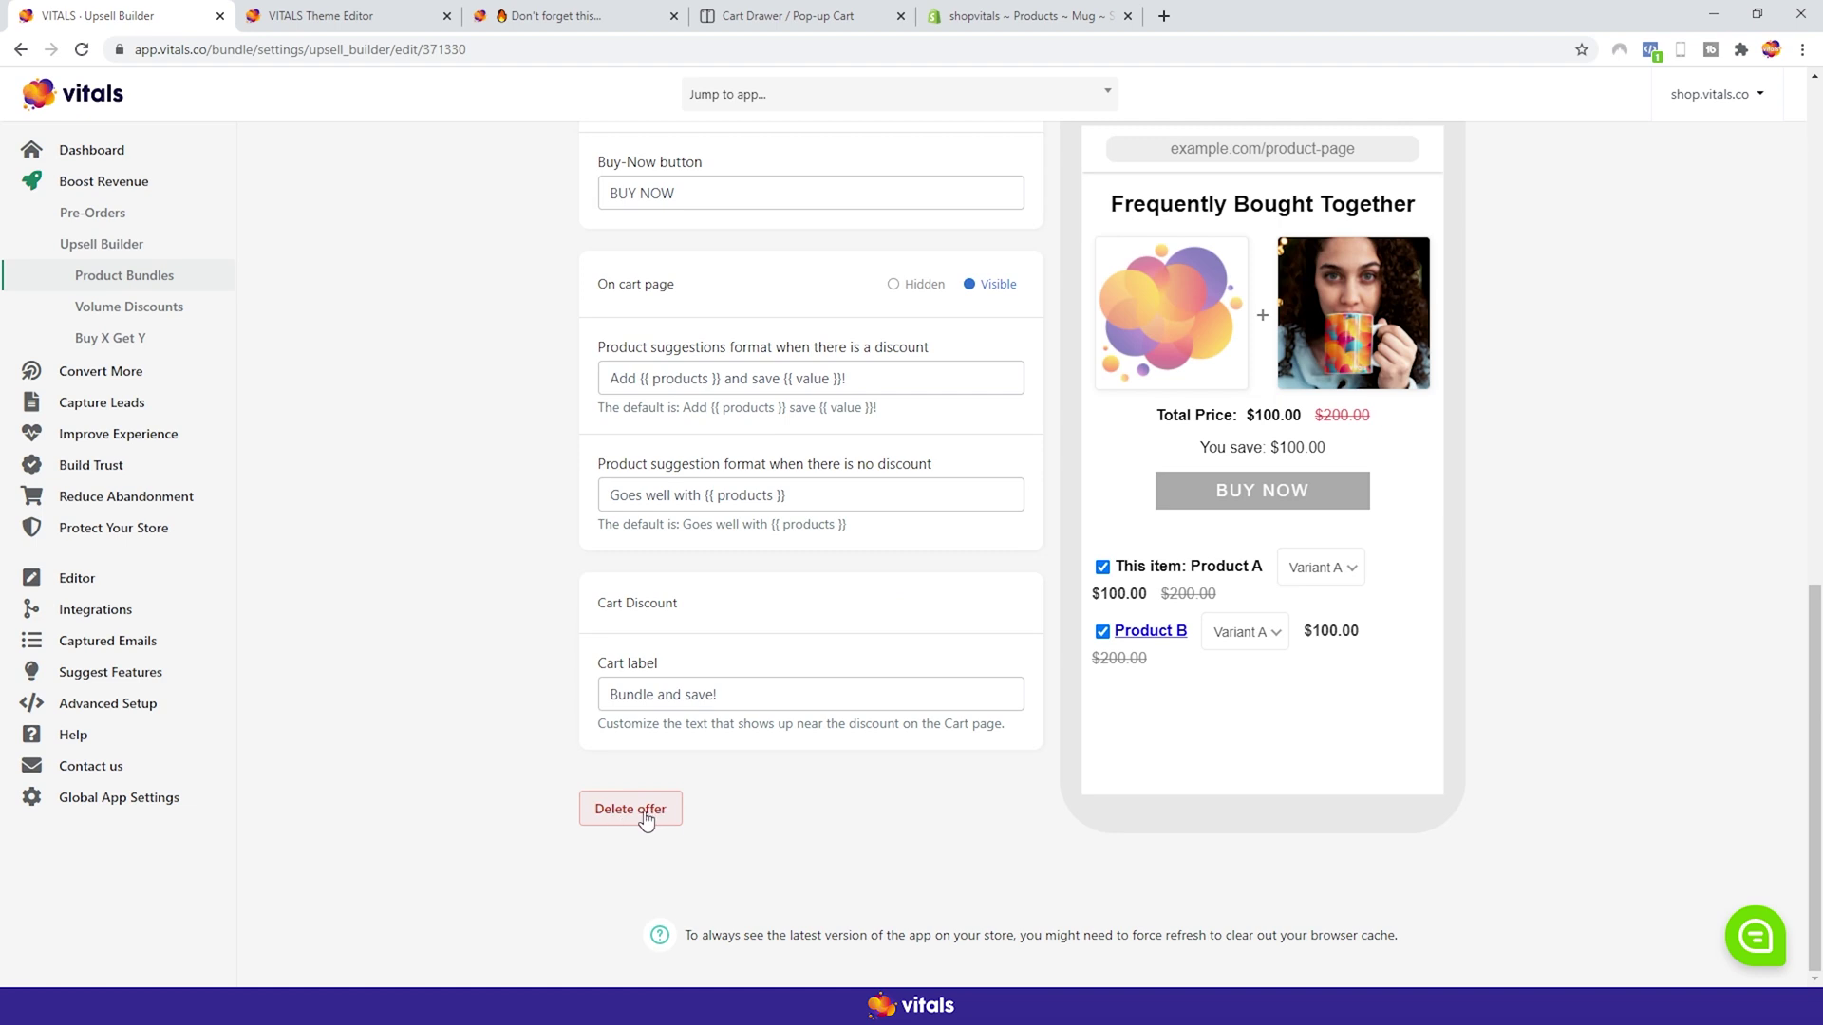
left_click(168, 275)
scroll(531, 570, "down", 10)
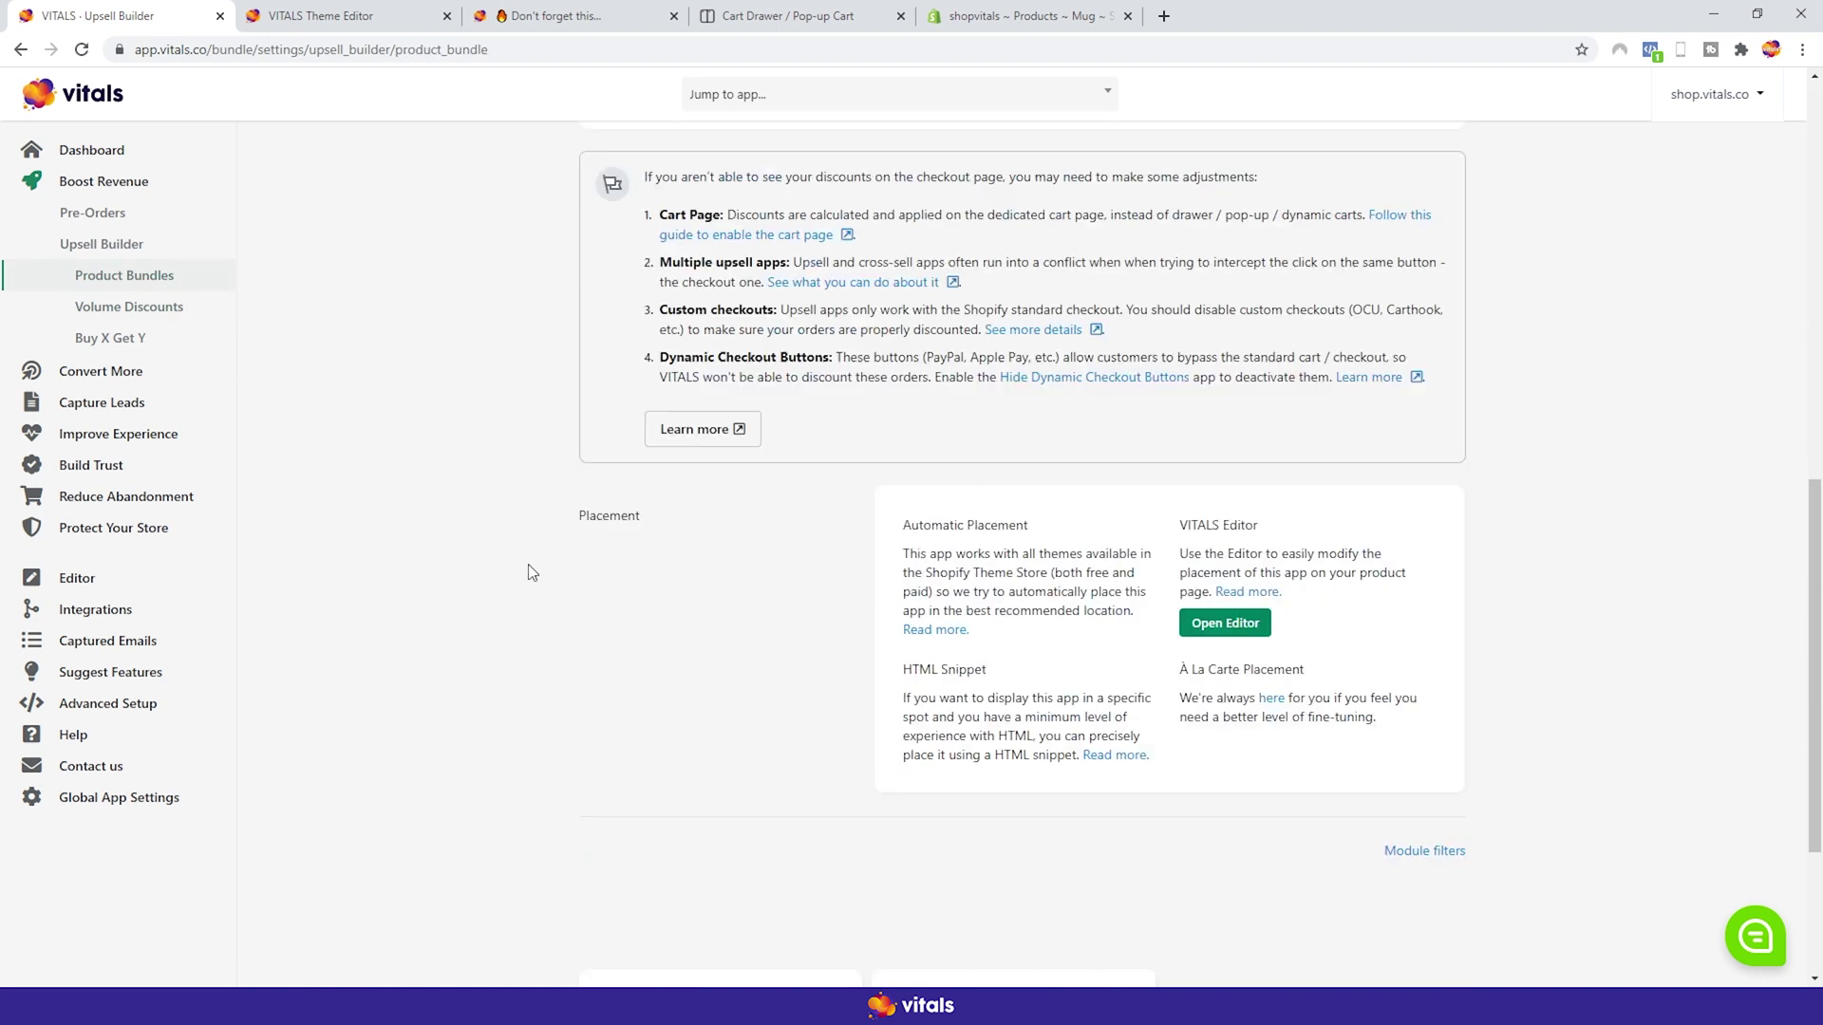